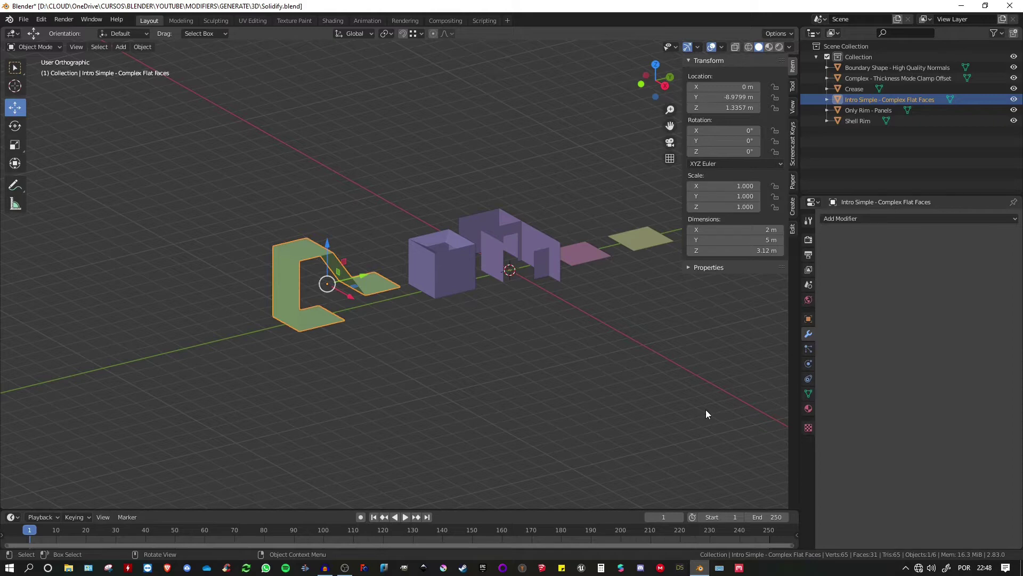
# Isolate the C-shaped green mesh in local view and add a Solidify modifier to it.
pyautogui.moveTo(706, 409); pyautogui.dragTo(705, 421, button='middle')
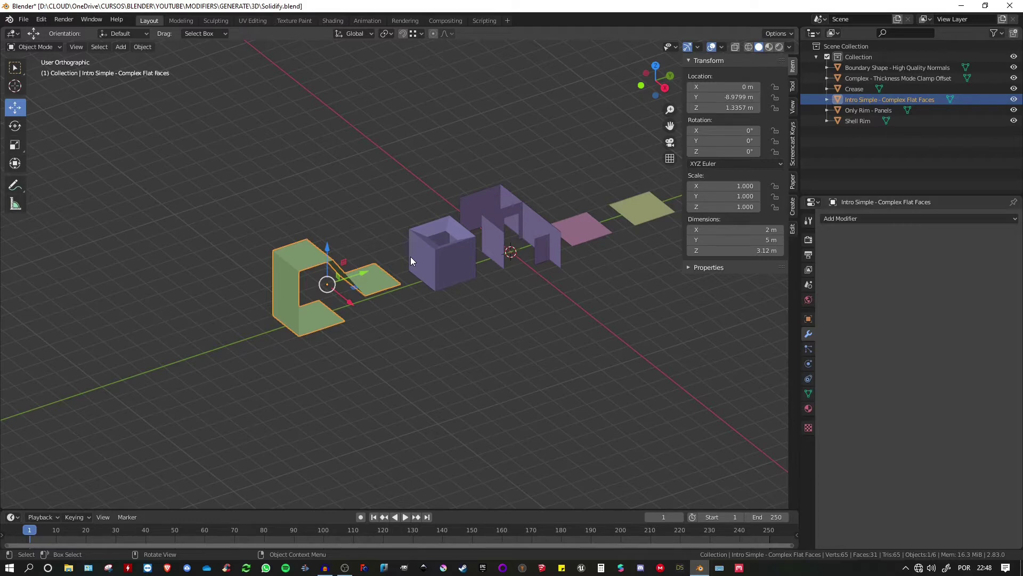
pyautogui.press('KP_Divide')
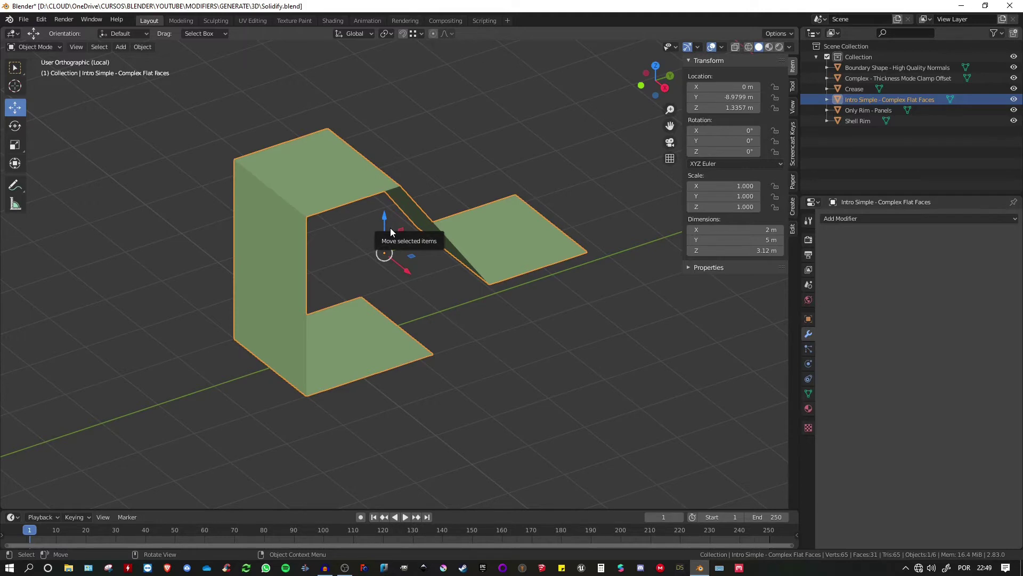
pyautogui.click(843, 216)
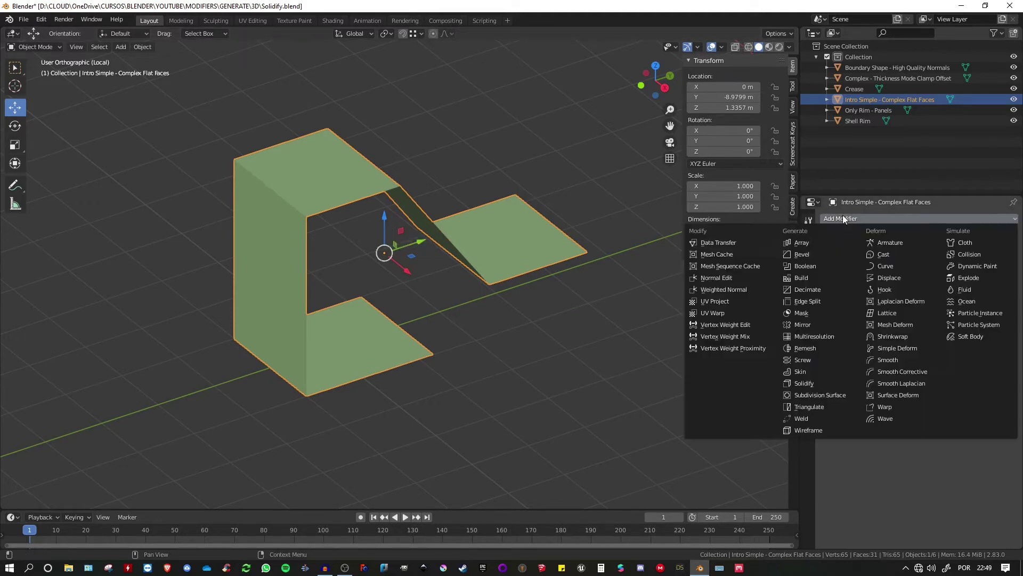
pyautogui.click(802, 382)
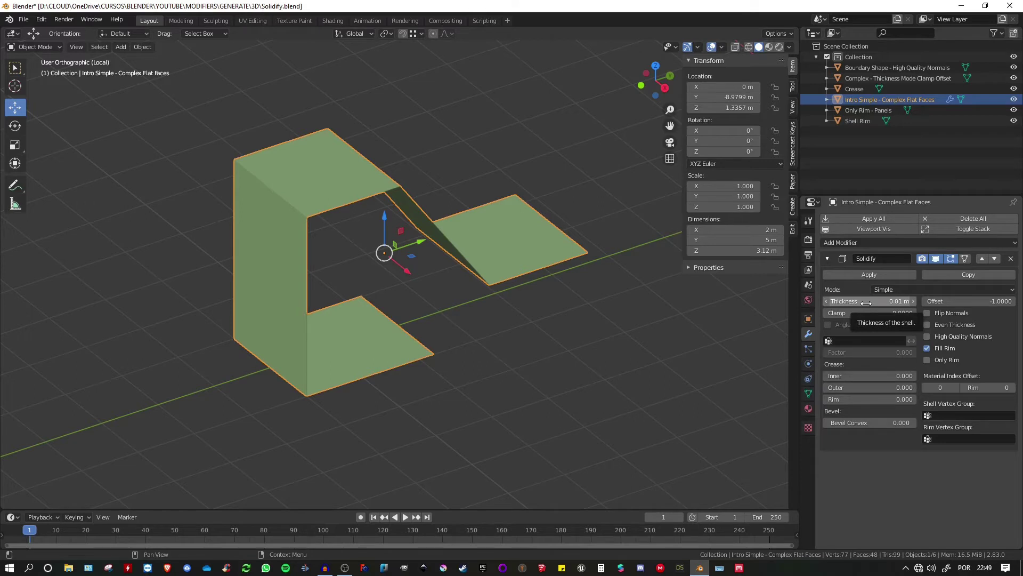
# Set the Solidify thickness to 0.34 m and inspect the thickened shape.
pyautogui.moveTo(866, 303); pyautogui.dragTo(888, 303)
pyautogui.moveTo(543, 255); pyautogui.dragTo(384, 207, button='middle')
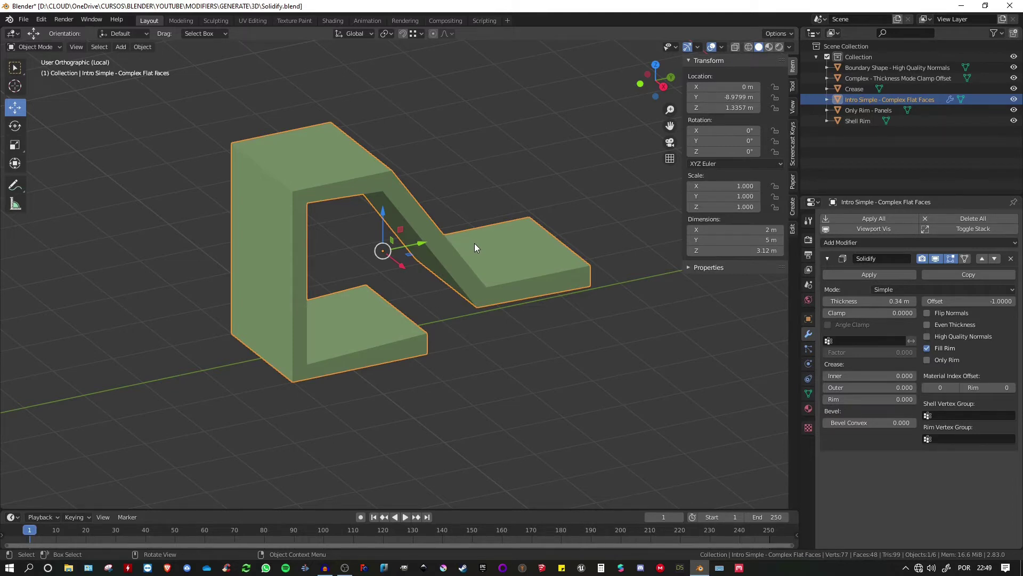
pyautogui.moveTo(474, 244); pyautogui.dragTo(245, 196, button='middle')
pyautogui.moveTo(372, 357); pyautogui.dragTo(414, 257, button='middle')
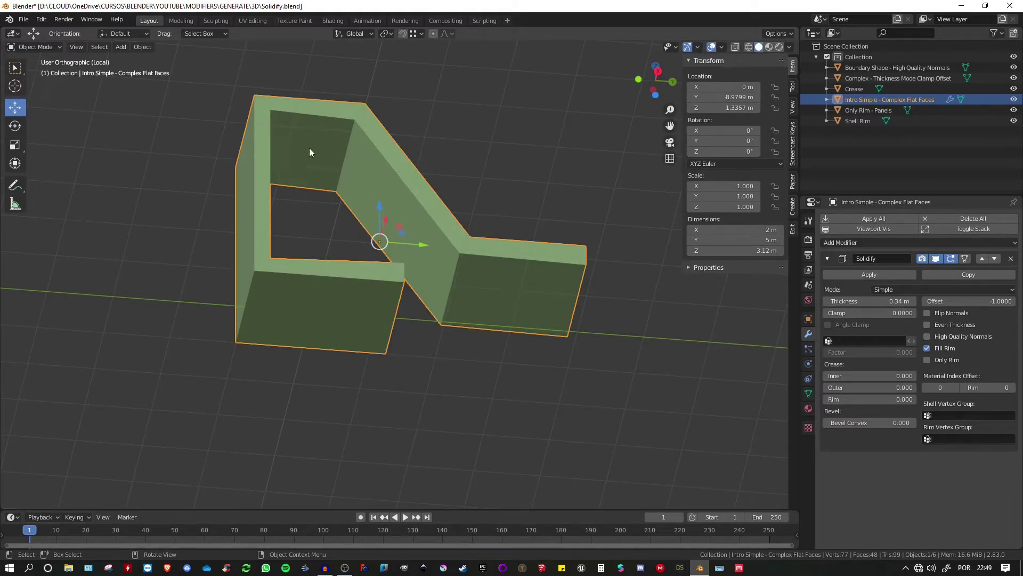
pyautogui.moveTo(309, 153); pyautogui.dragTo(271, 179, button='middle')
pyautogui.moveTo(324, 309); pyautogui.dragTo(365, 343, button='middle')
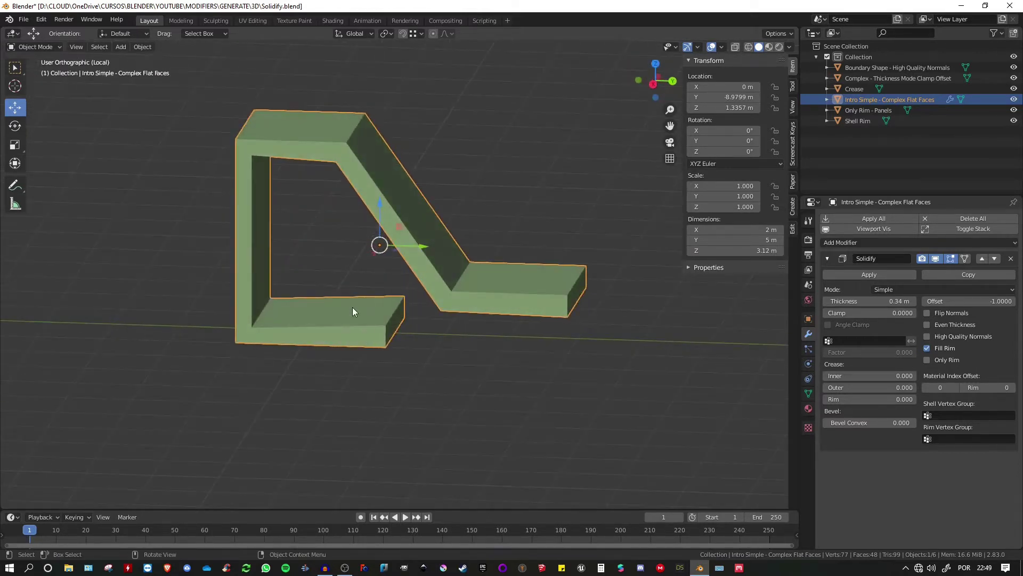
# Enable Even Thickness on the Solidify modifier, checking the shape's corners in the right orthographic view.
pyautogui.press('KP_3')
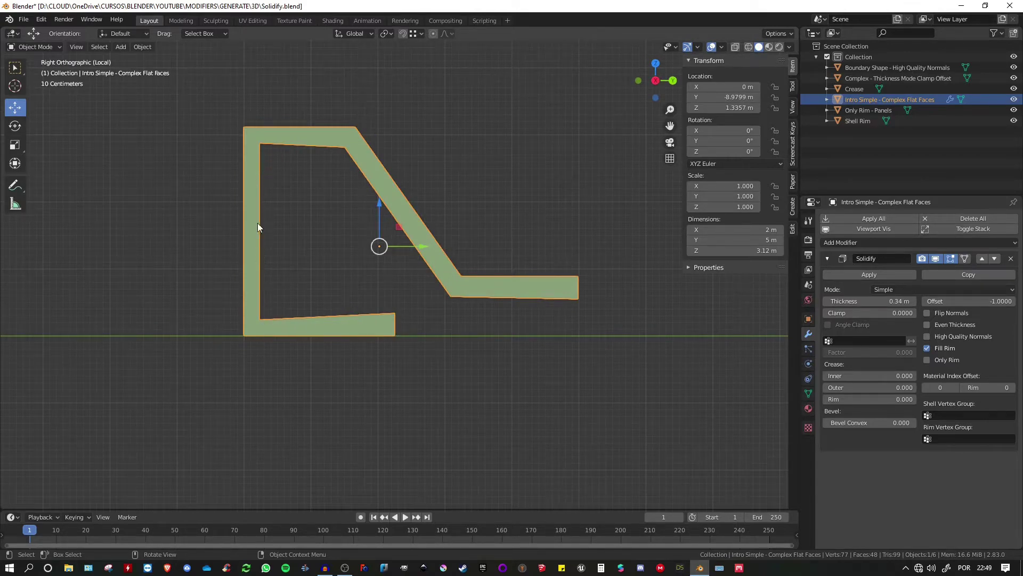
pyautogui.moveTo(259, 227)
pyautogui.mouseDown(button='middle')
pyautogui.moveTo(247, 230)
pyautogui.moveTo(278, 232)
pyautogui.mouseUp(button='middle')
pyautogui.press('KP_3')
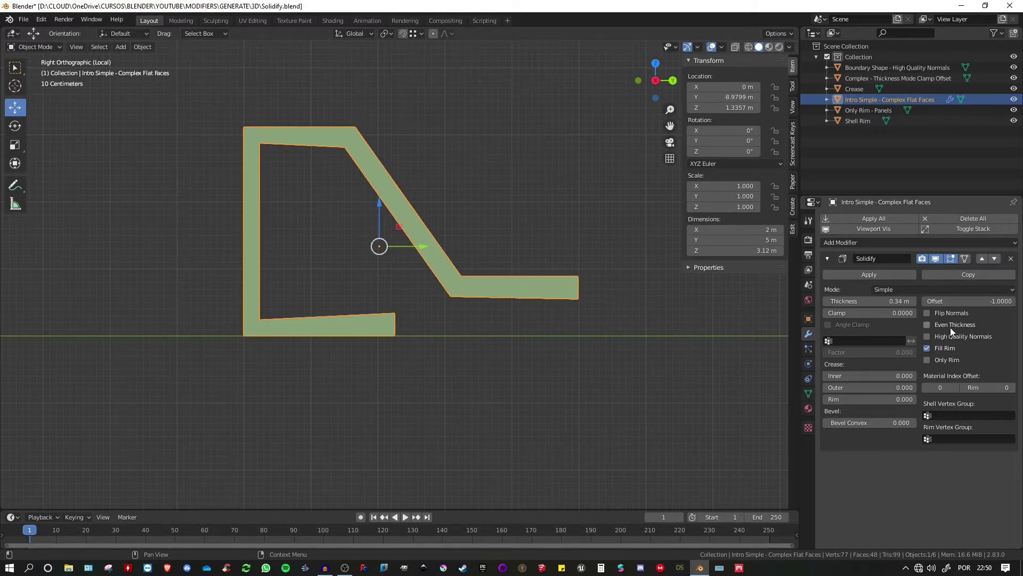
pyautogui.click(927, 324)
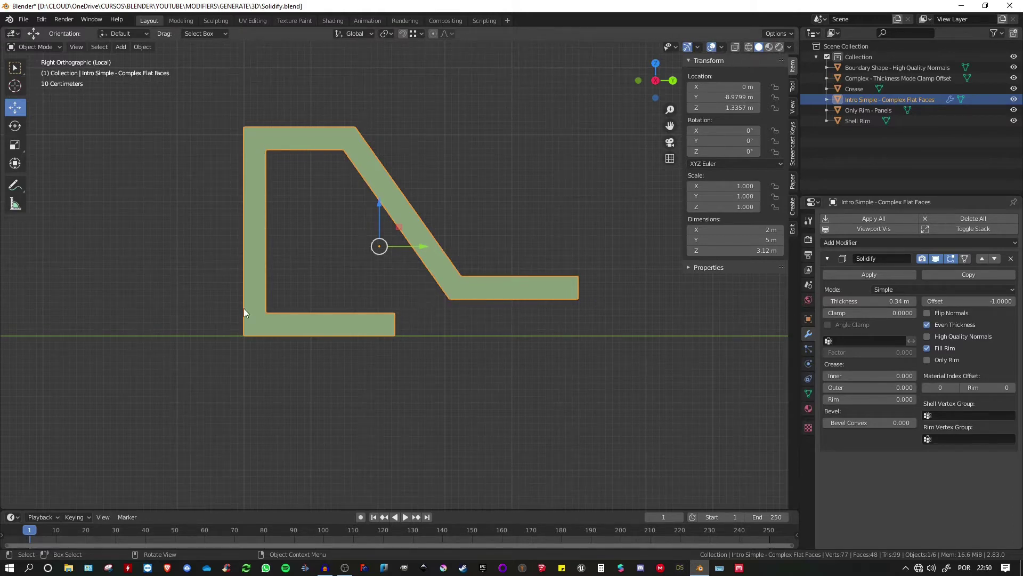
pyautogui.moveTo(514, 213); pyautogui.dragTo(485, 172, button='middle')
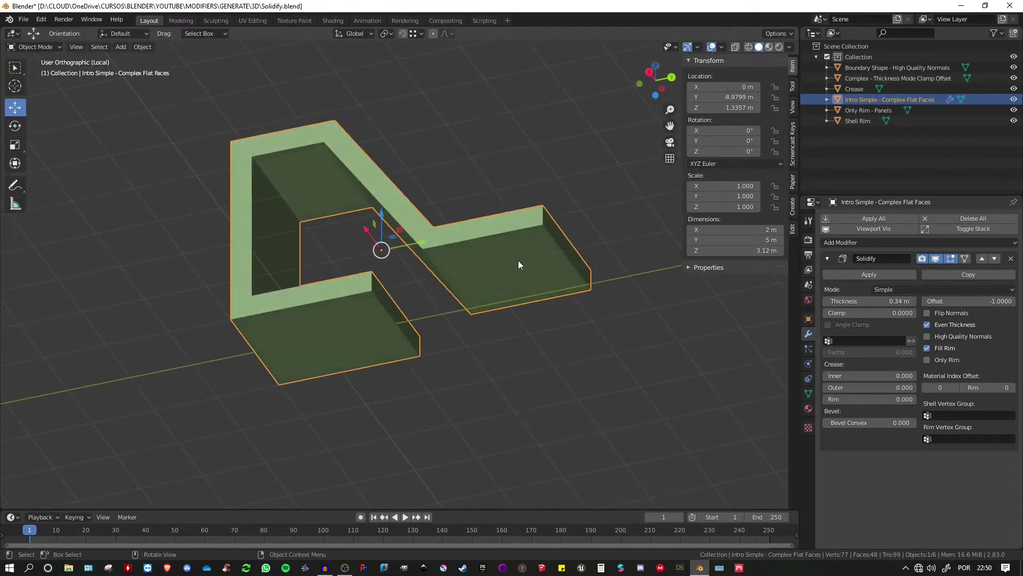
pyautogui.moveTo(518, 260); pyautogui.dragTo(496, 248, button='middle')
pyautogui.moveTo(298, 168); pyautogui.dragTo(297, 210, button='middle')
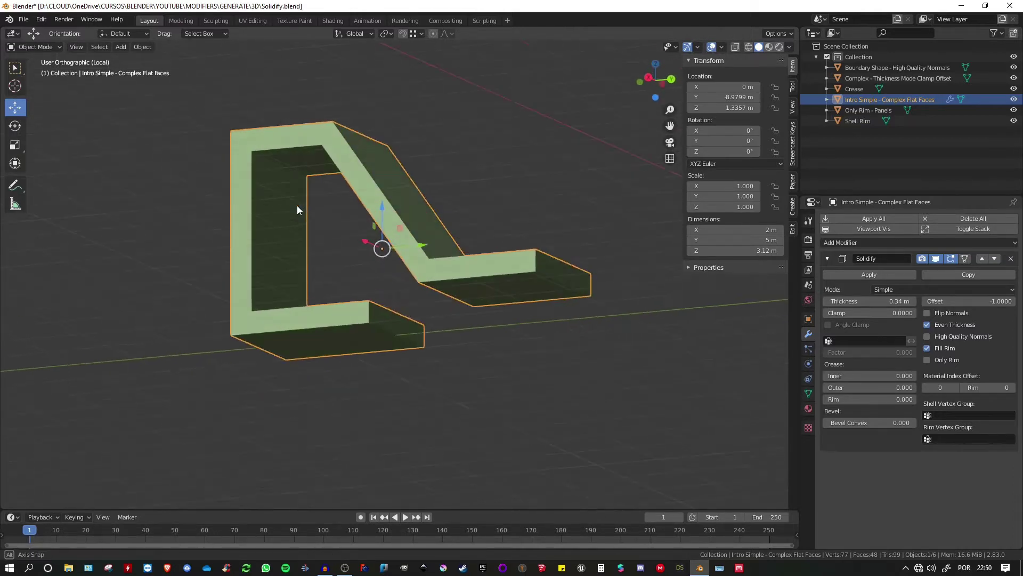
pyautogui.moveTo(322, 303); pyautogui.dragTo(455, 339, button='middle')
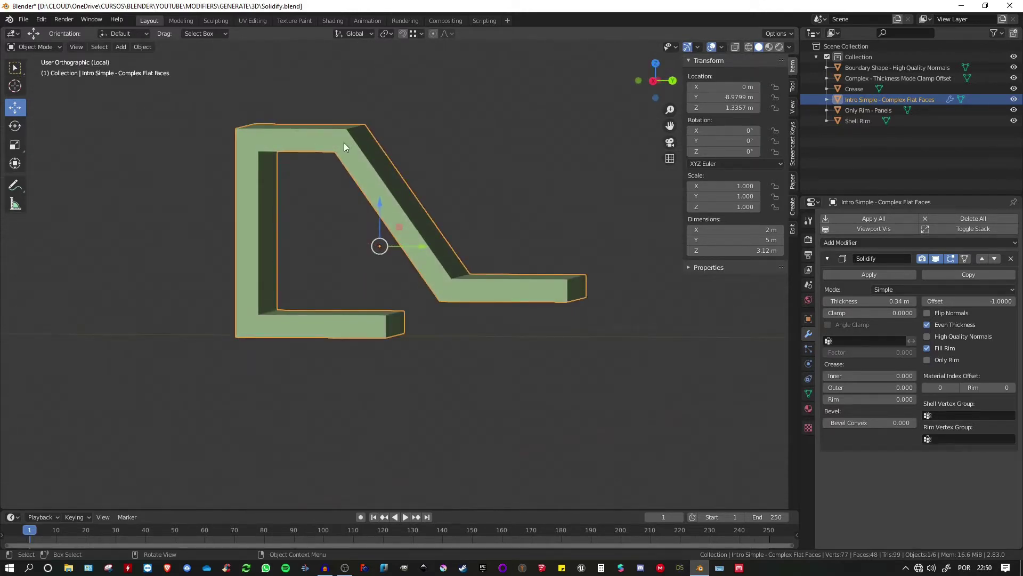
pyautogui.moveTo(357, 318); pyautogui.dragTo(292, 319, button='middle')
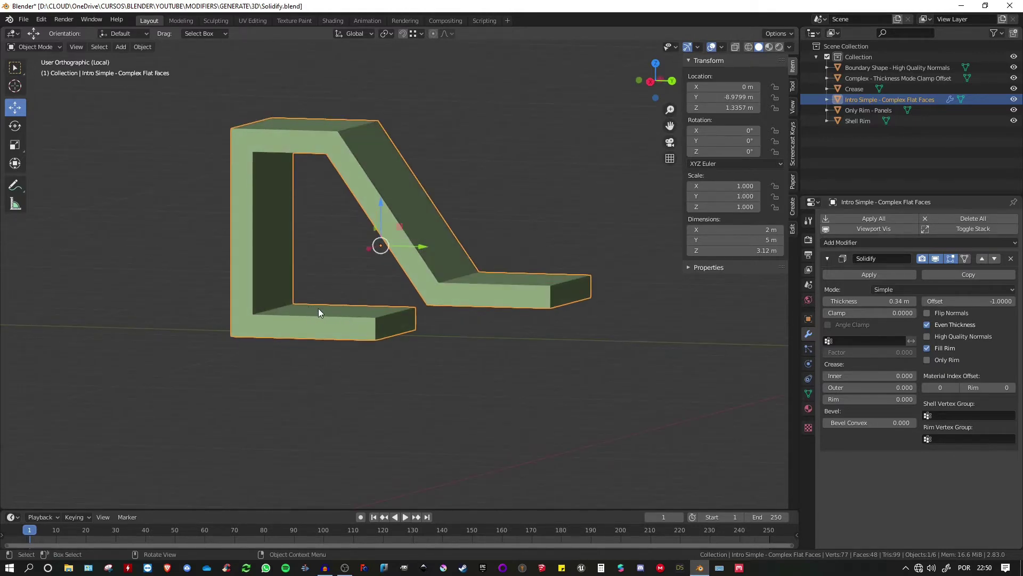
pyautogui.moveTo(318, 336); pyautogui.dragTo(387, 326, button='middle')
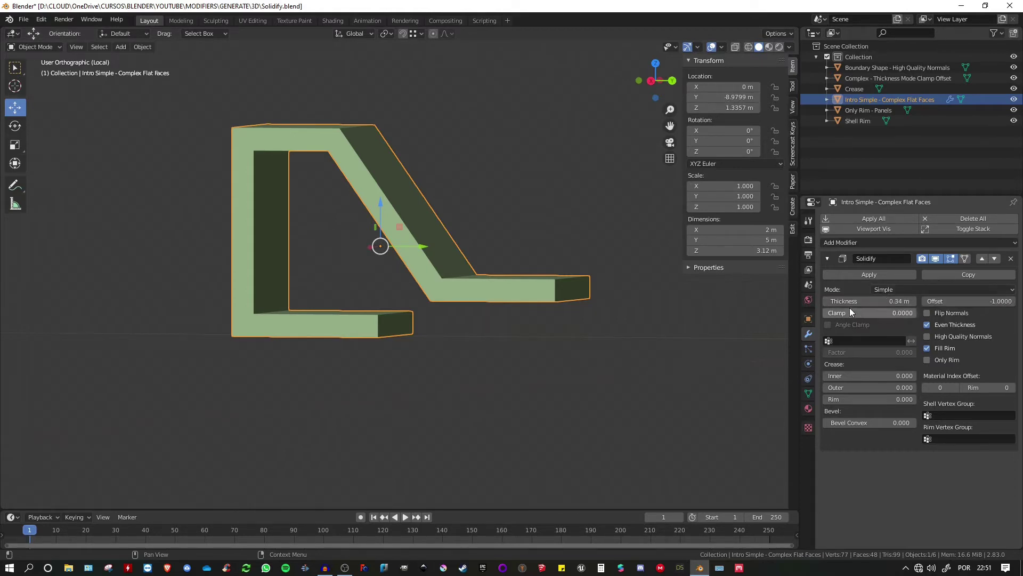
pyautogui.click(886, 290)
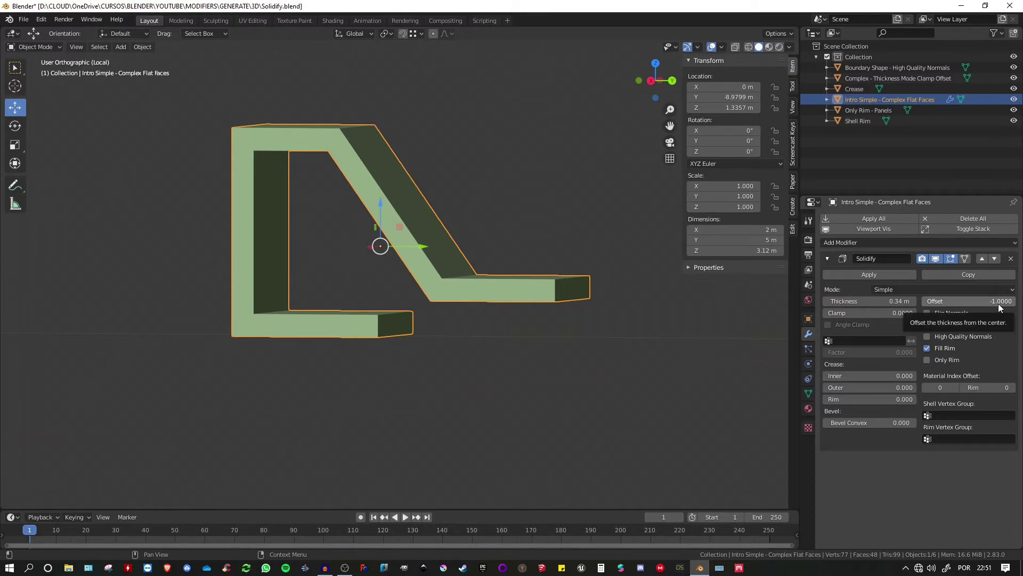
# Hide the Solidify modifier's effect in the viewport and enable the Face Orientation overlay to inspect the original mesh's face directions.
pyautogui.click(935, 258)
pyautogui.moveTo(559, 209); pyautogui.dragTo(535, 236, button='middle')
pyautogui.click(720, 46)
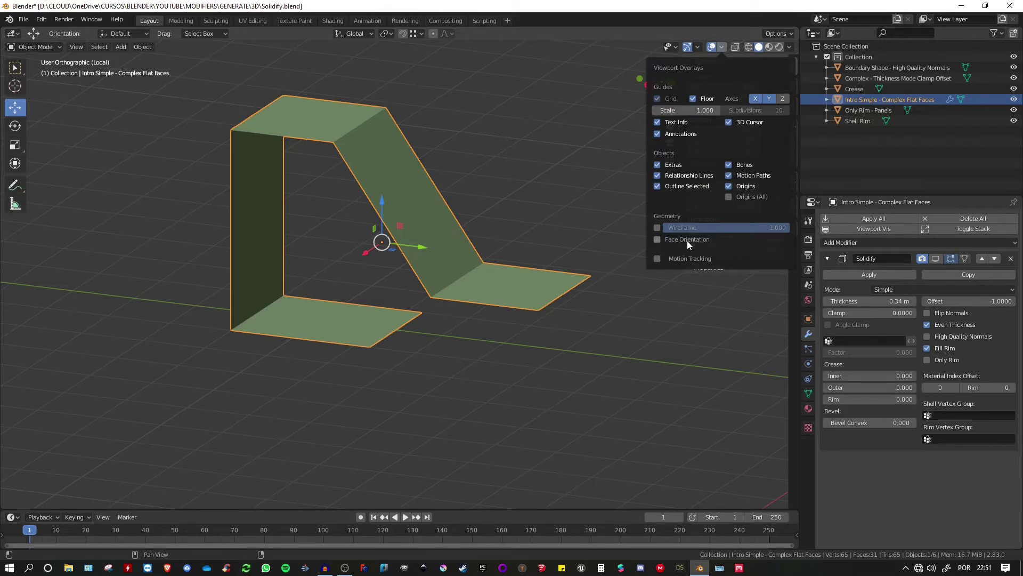
pyautogui.click(657, 239)
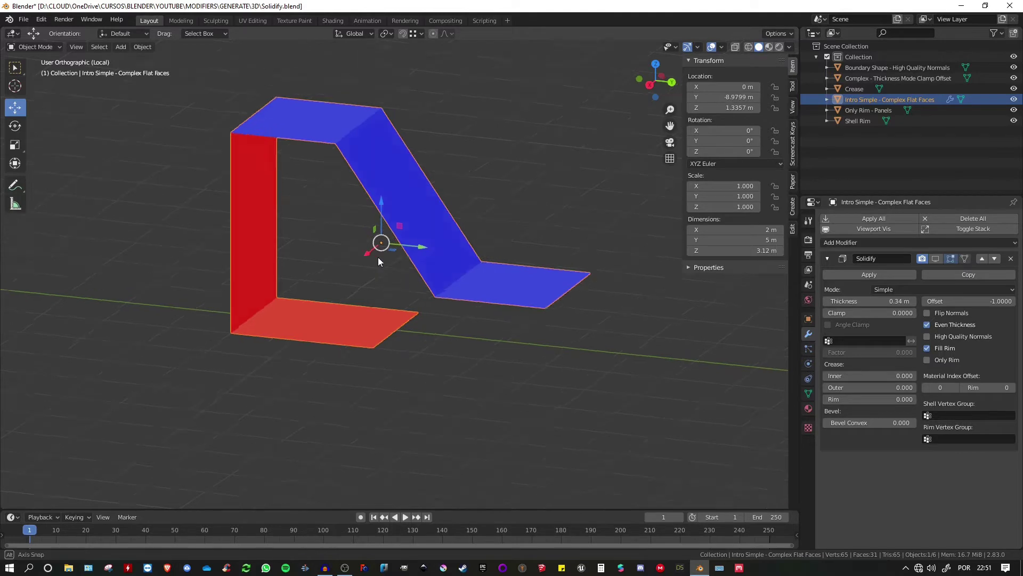
pyautogui.moveTo(379, 257); pyautogui.dragTo(401, 226, button='middle')
pyautogui.moveTo(326, 328); pyautogui.dragTo(418, 330, button='middle')
pyautogui.moveTo(258, 237); pyautogui.dragTo(295, 229, button='middle')
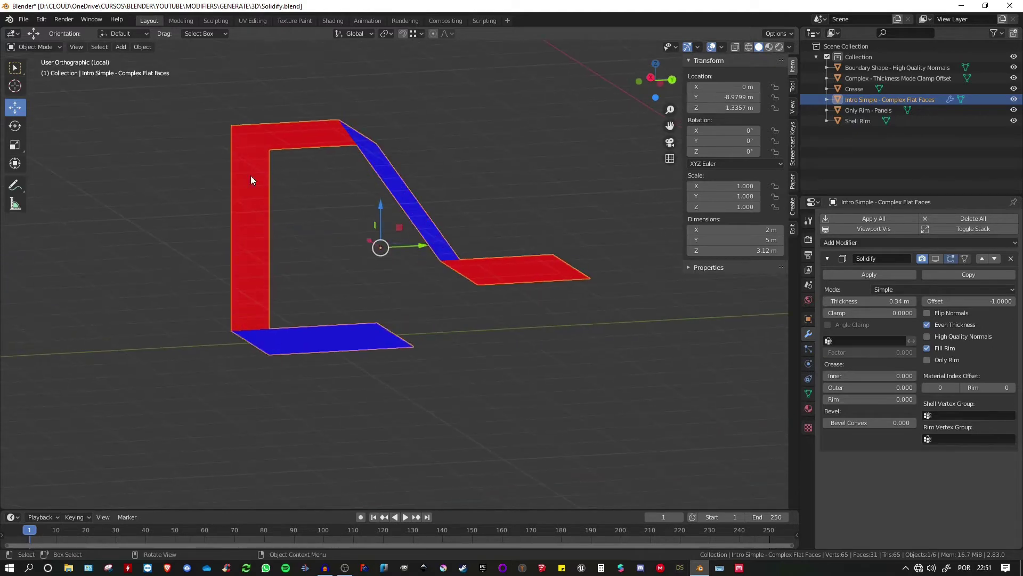
pyautogui.moveTo(252, 179); pyautogui.dragTo(404, 286, button='middle')
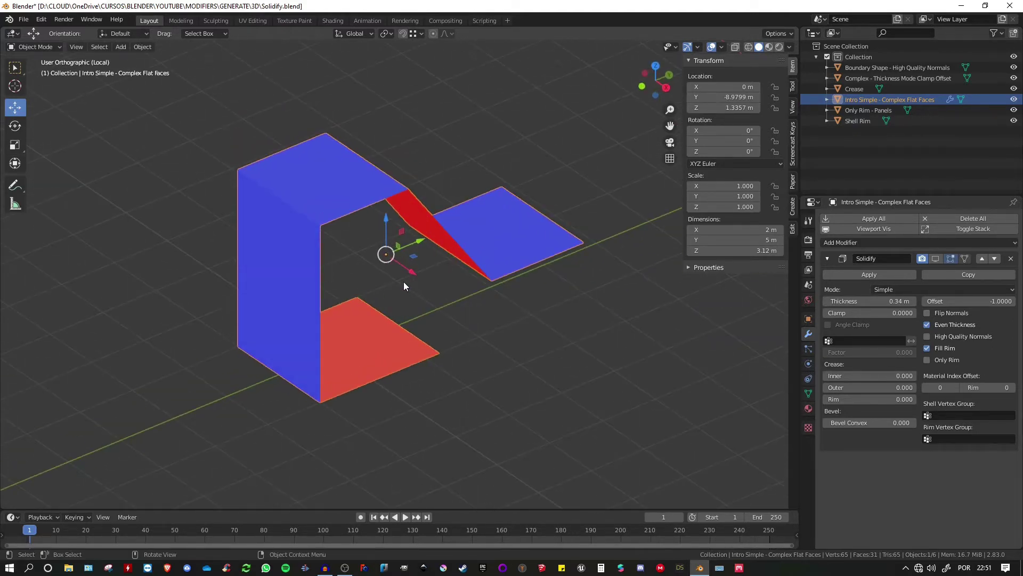
pyautogui.moveTo(328, 194); pyautogui.dragTo(270, 125, button='middle')
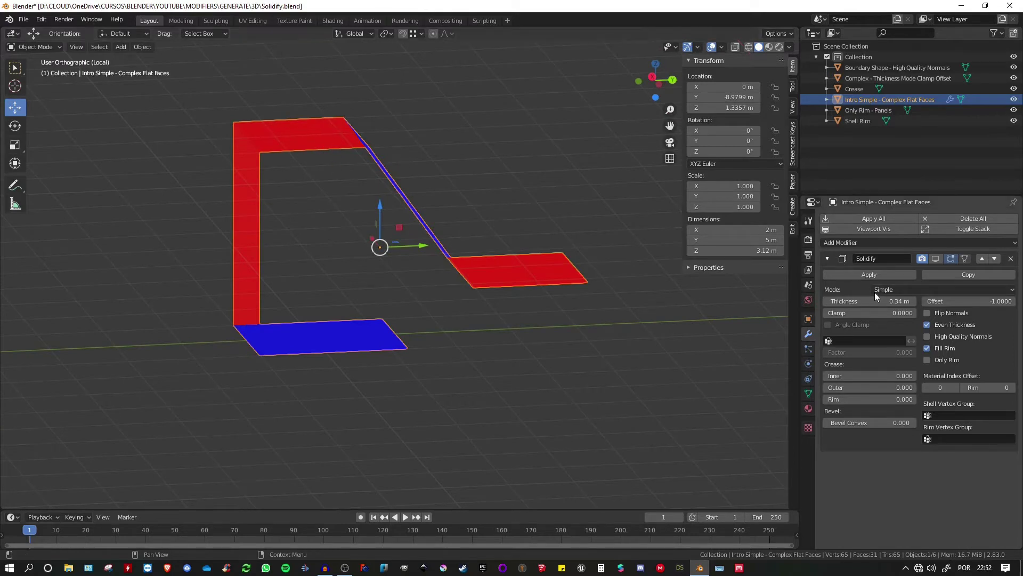
# Show the Solidify modifier in the viewport again and compare the face orientation with and without it.
pyautogui.click(935, 259)
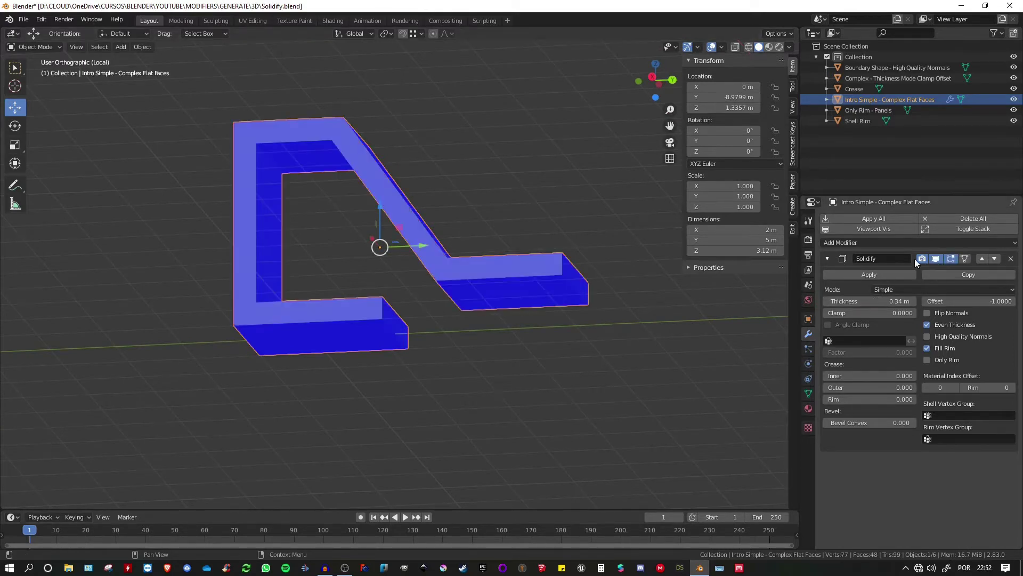
pyautogui.moveTo(416, 250); pyautogui.dragTo(373, 256, button='middle')
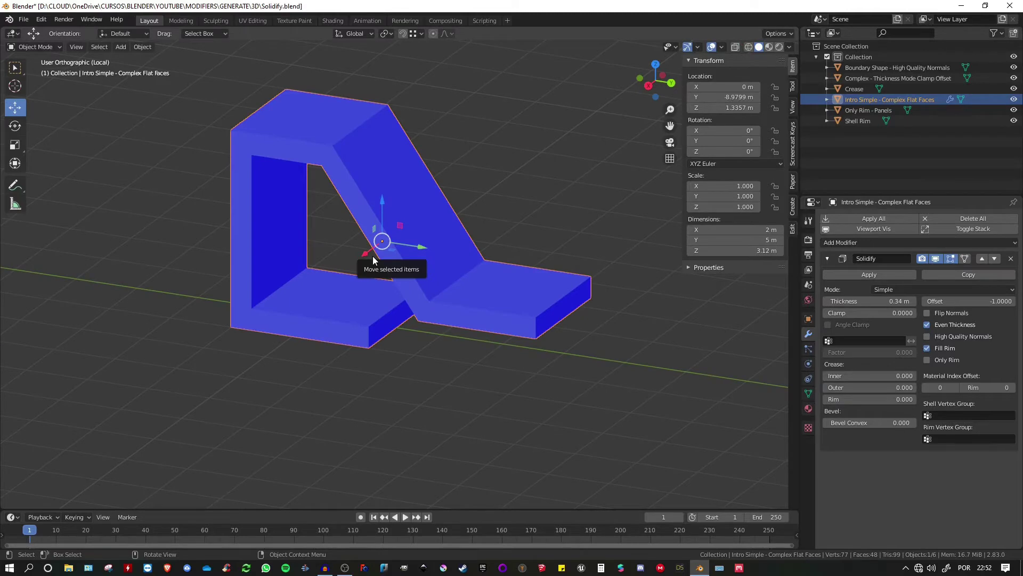
pyautogui.moveTo(318, 309); pyautogui.dragTo(312, 293, button='middle')
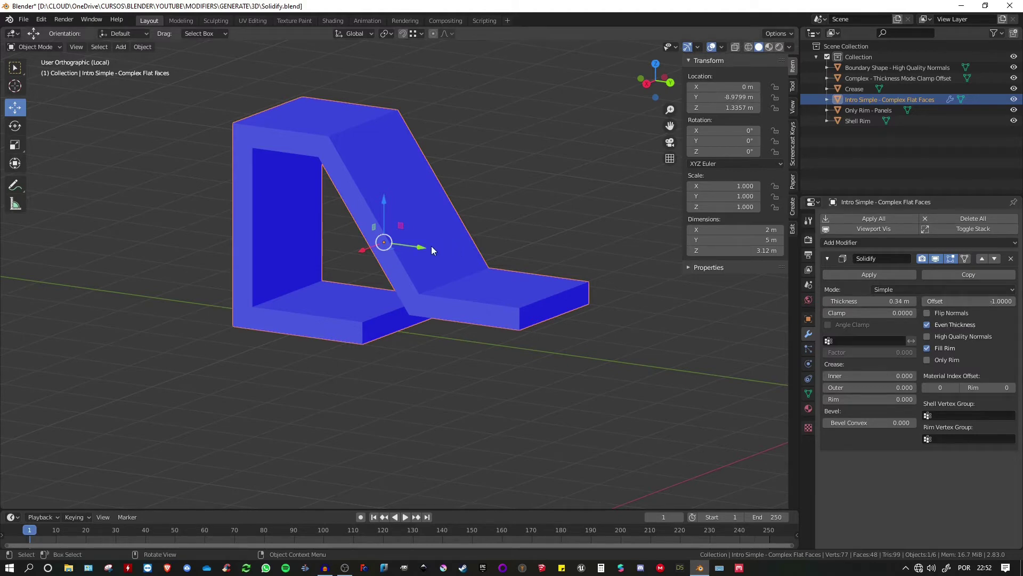
pyautogui.moveTo(432, 249); pyautogui.dragTo(475, 192, button='middle')
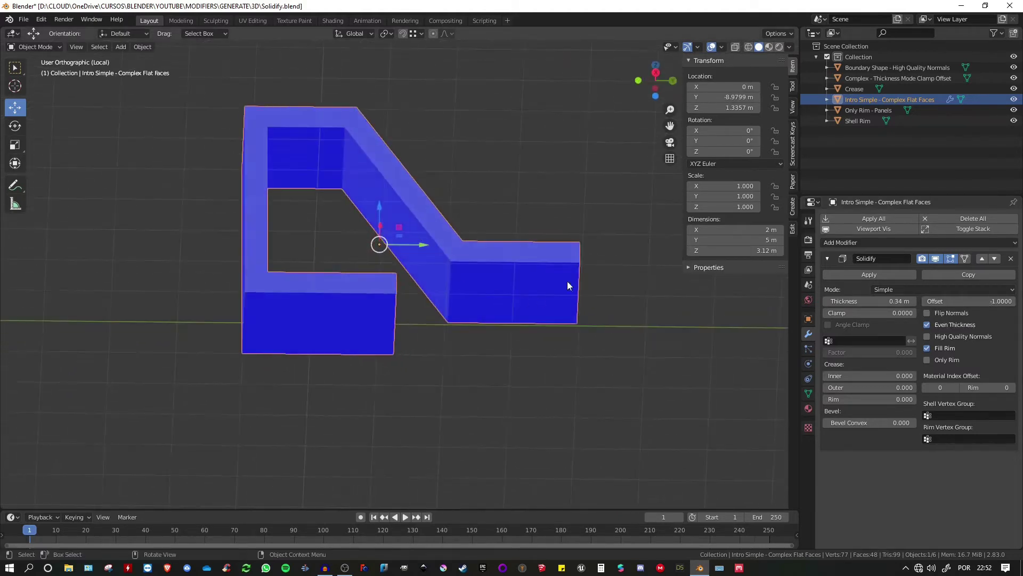
pyautogui.moveTo(353, 181); pyautogui.dragTo(471, 265, button='middle')
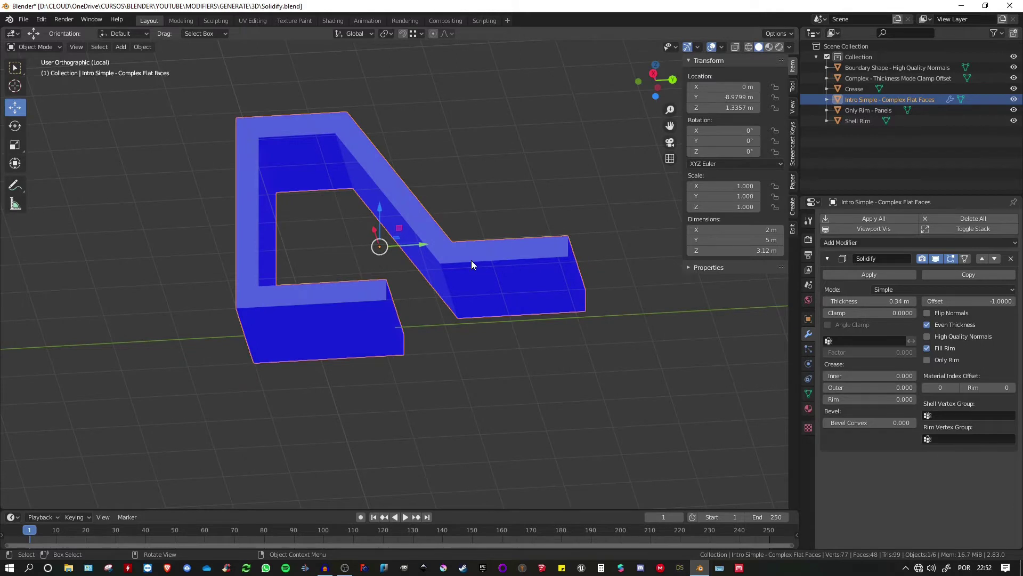
pyautogui.click(936, 258)
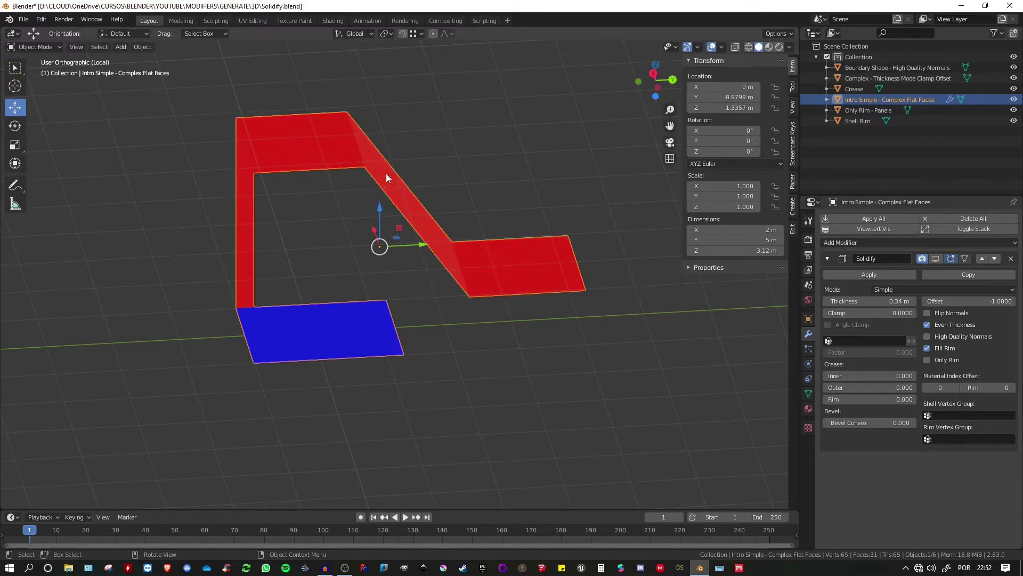
pyautogui.click(936, 259)
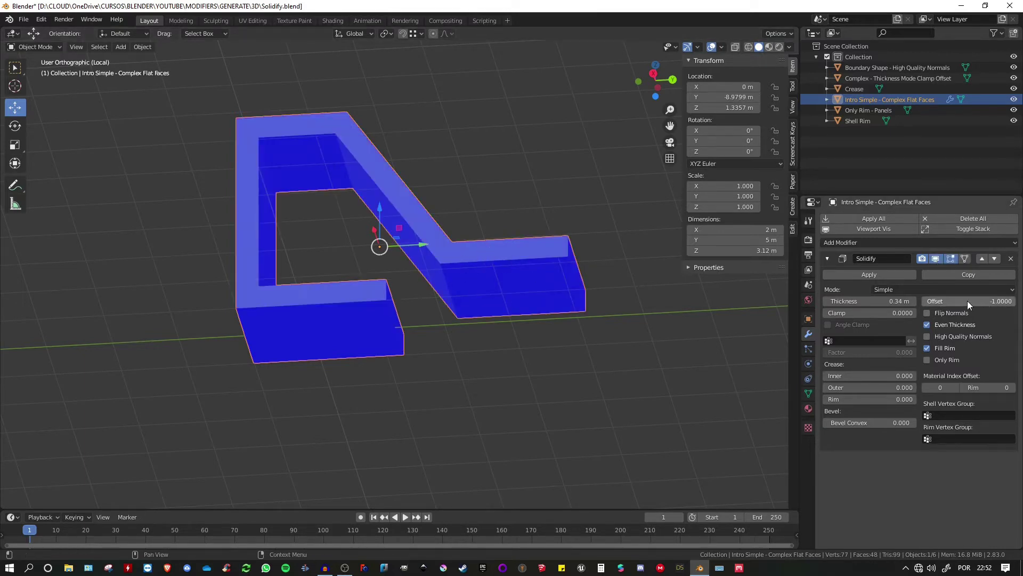
# Try a Solidify offset of 1.0000 and reset it to the default of -1.0000.
pyautogui.moveTo(942, 302); pyautogui.dragTo(1013, 302)
pyautogui.moveTo(615, 223); pyautogui.dragTo(500, 222, button='middle')
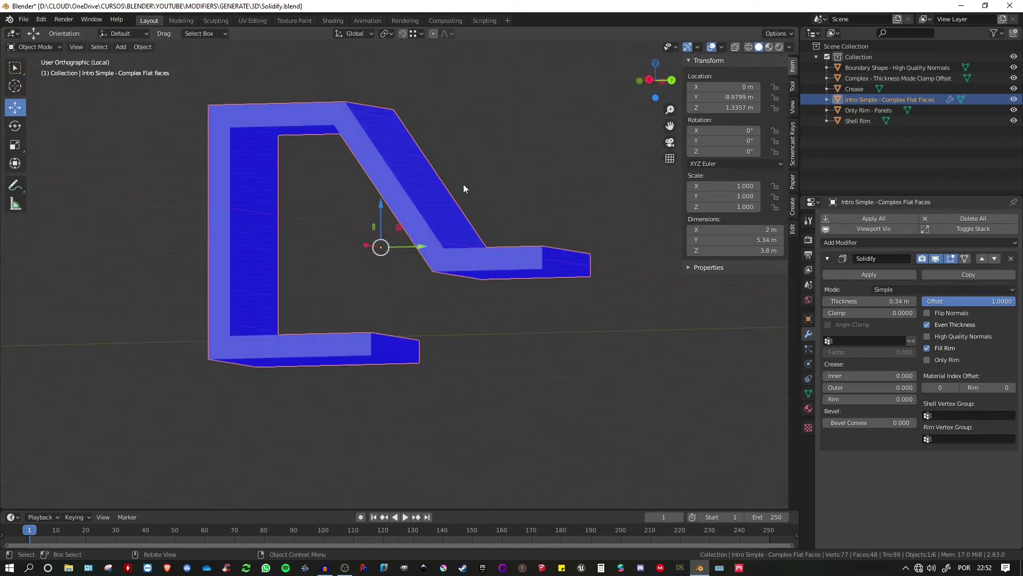
pyautogui.press('BackSpace')
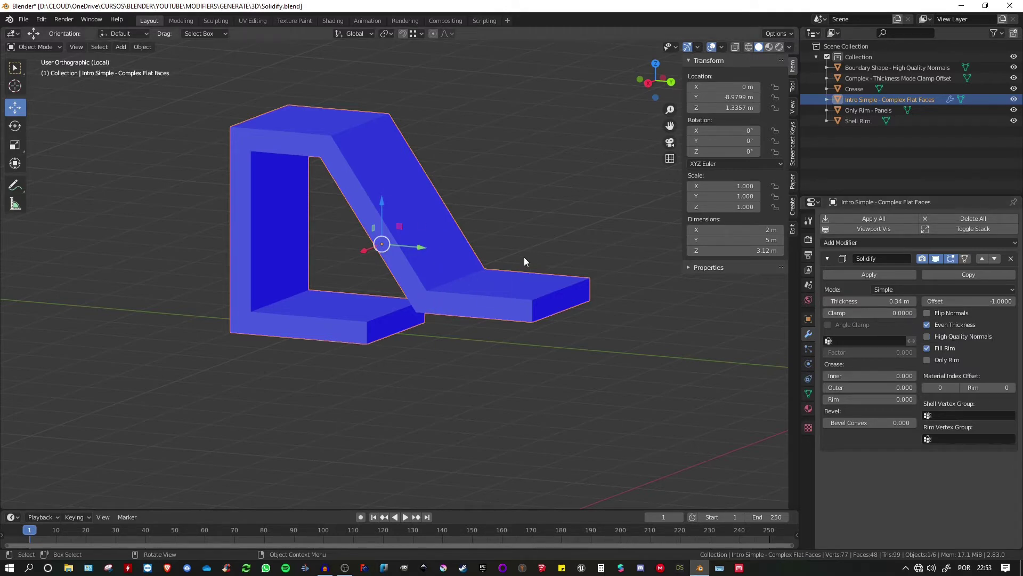
# Try Flip Normals on the Solidify modifier, switch it back off and inspect the face orientation.
pyautogui.click(927, 312)
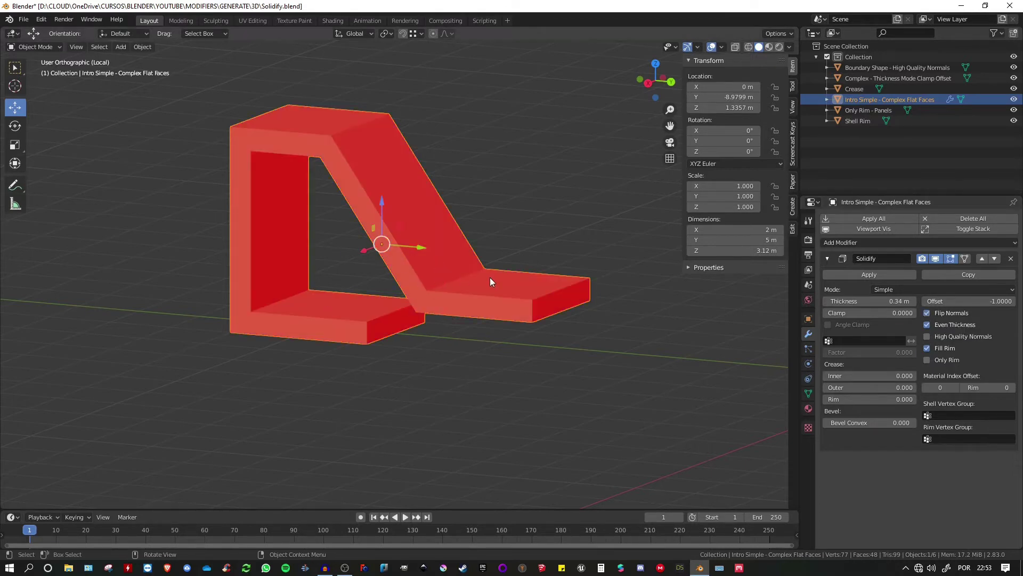
pyautogui.click(928, 312)
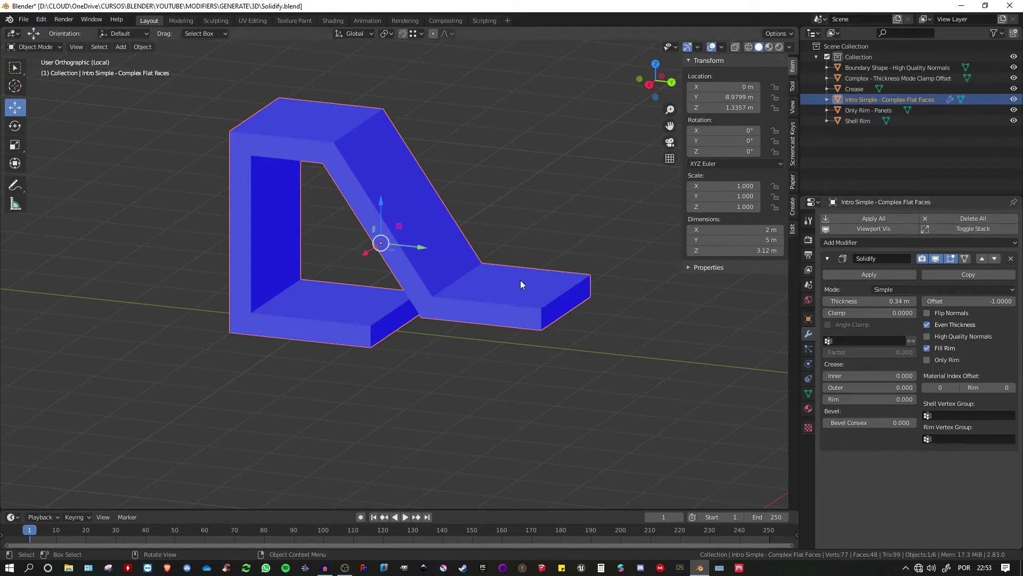
pyautogui.moveTo(520, 280); pyautogui.dragTo(526, 279, button='middle')
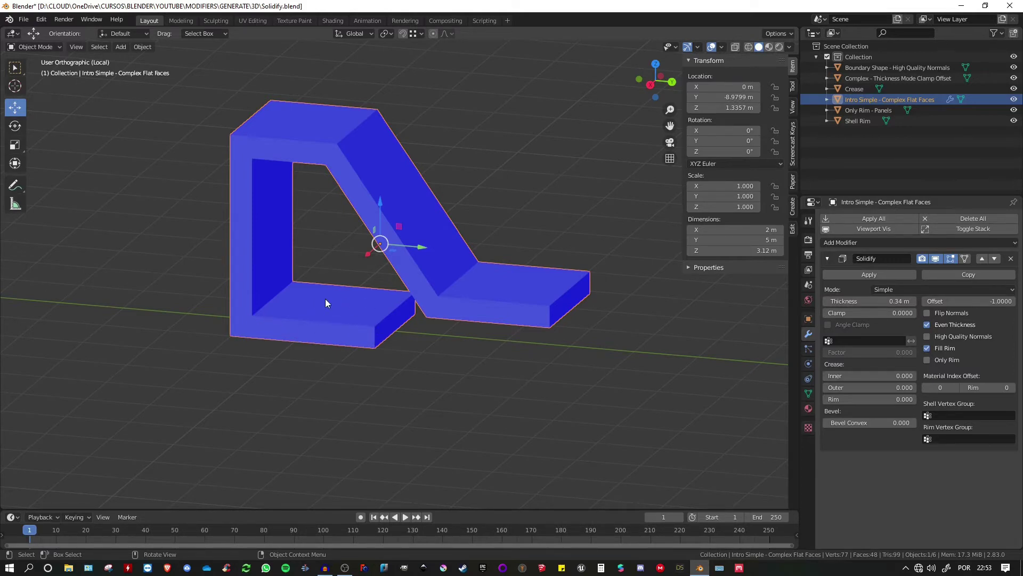
pyautogui.moveTo(338, 359); pyautogui.dragTo(341, 327, button='middle')
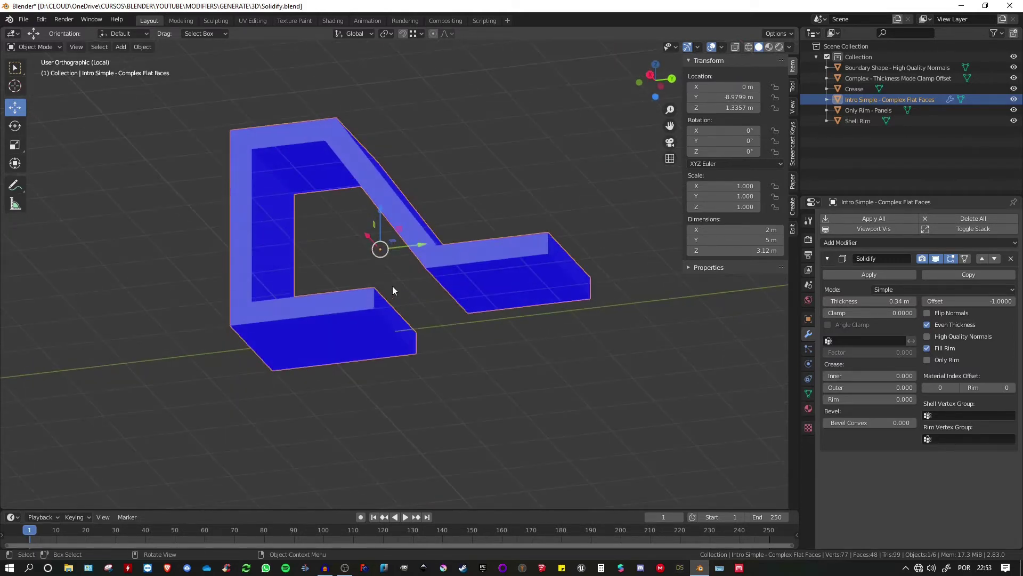
pyautogui.moveTo(392, 291); pyautogui.dragTo(392, 338, button='middle')
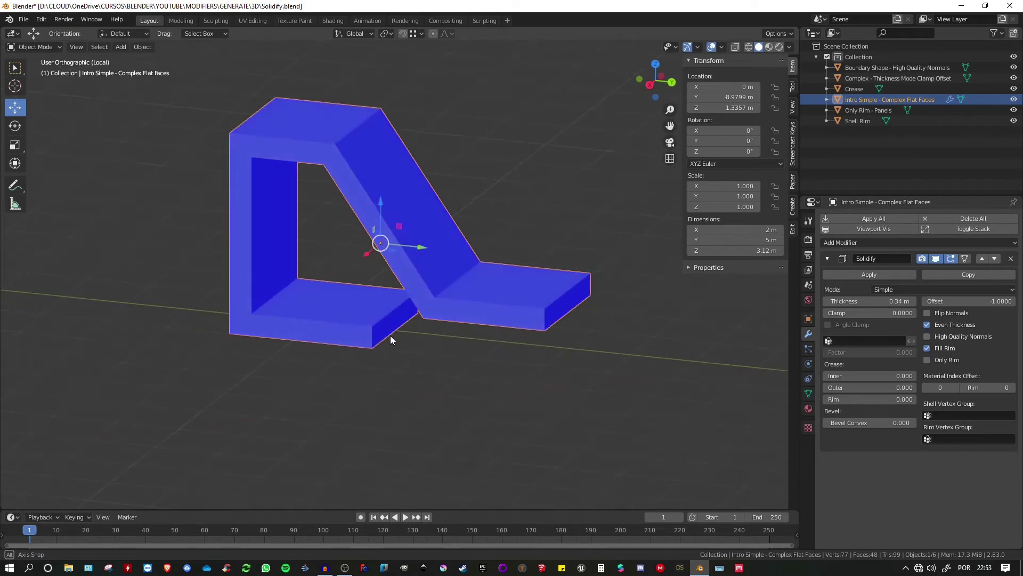
# Try the Solidify modifier with Fill Rim off, inspect the mesh's edges from several angles, and switch Fill Rim back on.
pyautogui.click(927, 349)
pyautogui.moveTo(543, 318); pyautogui.dragTo(489, 286, button='middle')
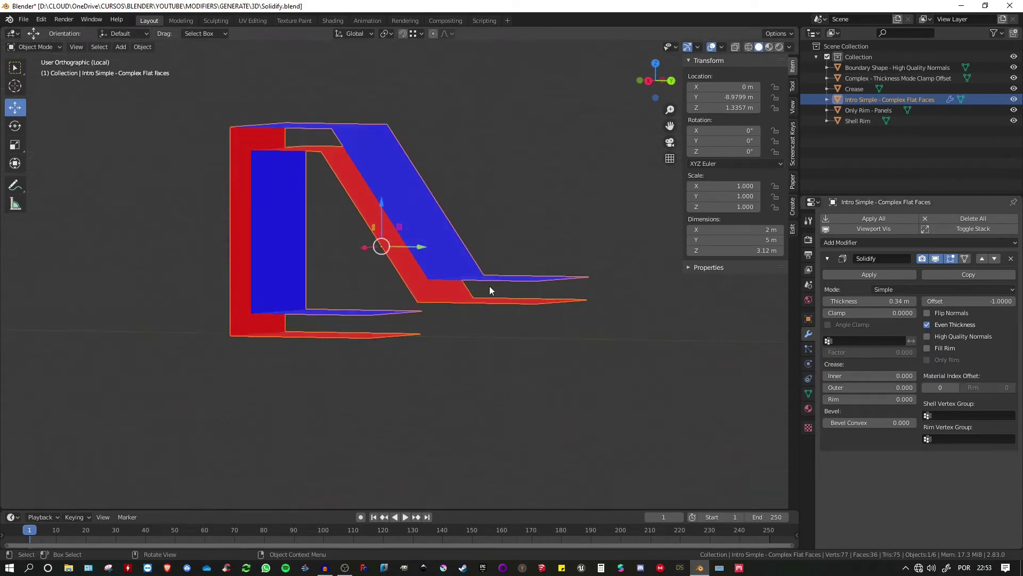
pyautogui.moveTo(337, 342); pyautogui.dragTo(447, 316, button='middle')
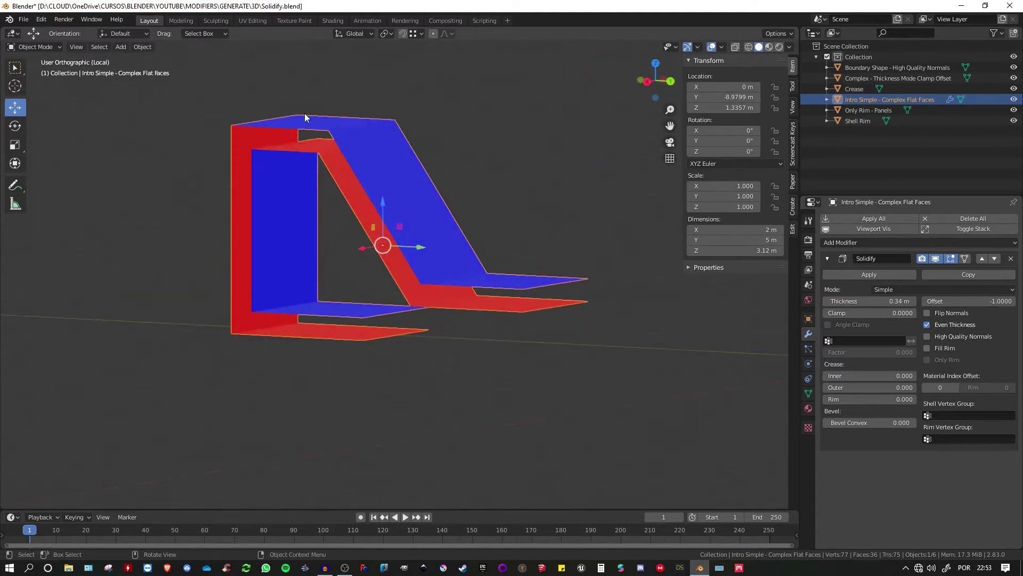
pyautogui.moveTo(279, 208); pyautogui.dragTo(350, 280, button='middle')
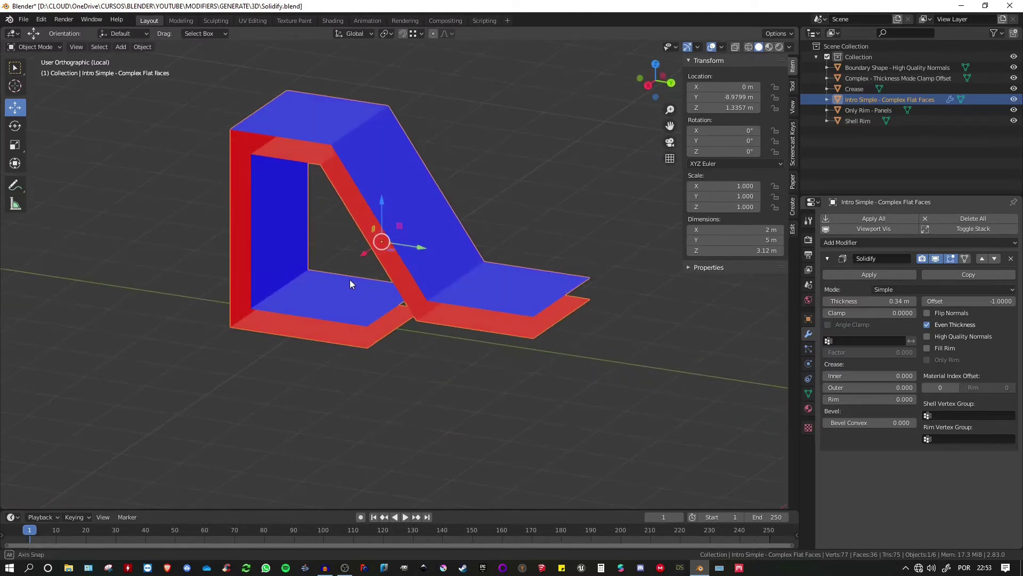
pyautogui.click(928, 348)
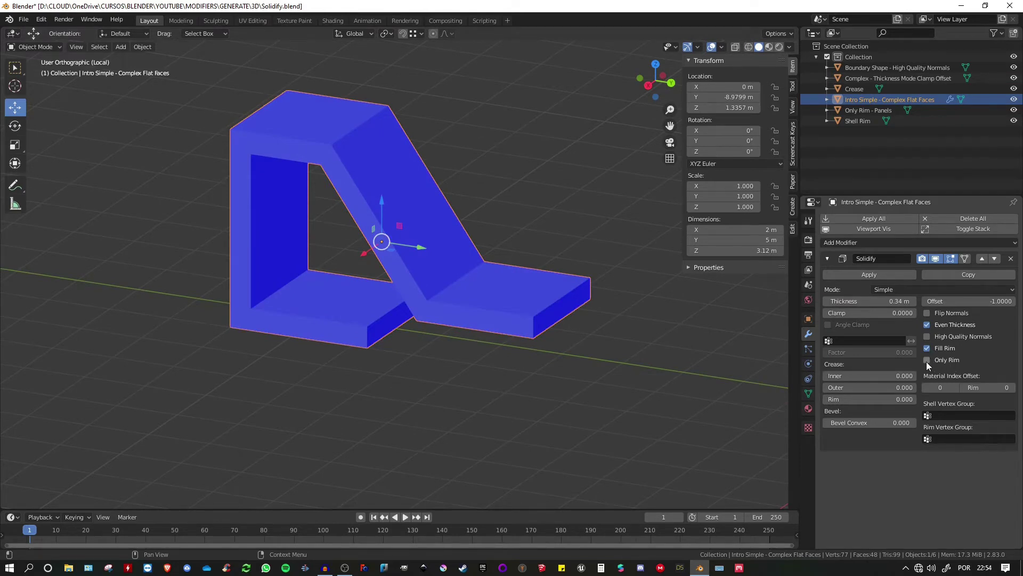
# Enable Only Rim on the Solidify modifier and inspect the mesh from below and above.
pyautogui.click(927, 360)
pyautogui.moveTo(586, 293); pyautogui.dragTo(459, 230, button='middle')
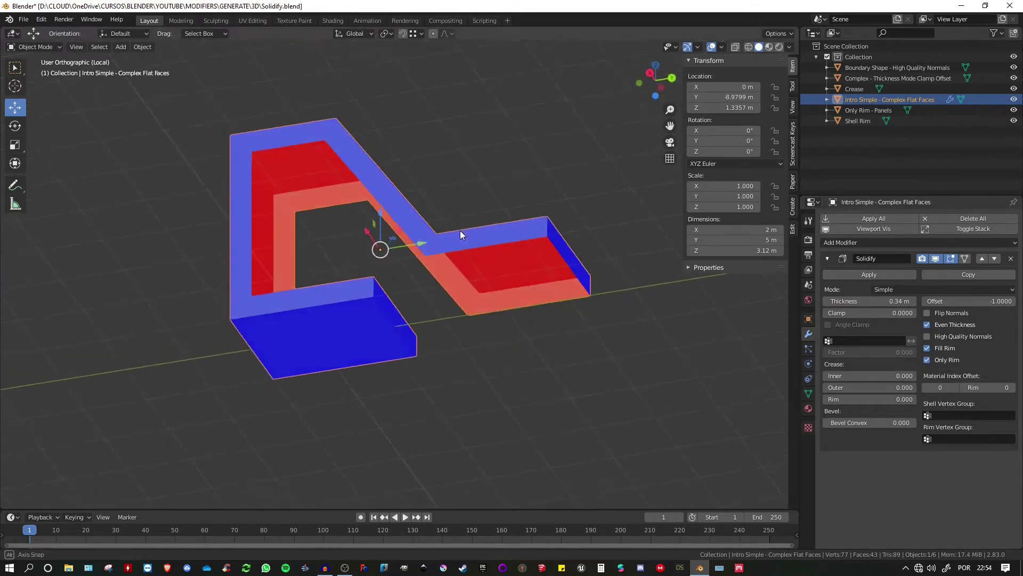
pyautogui.moveTo(456, 276); pyautogui.dragTo(246, 138, button='middle')
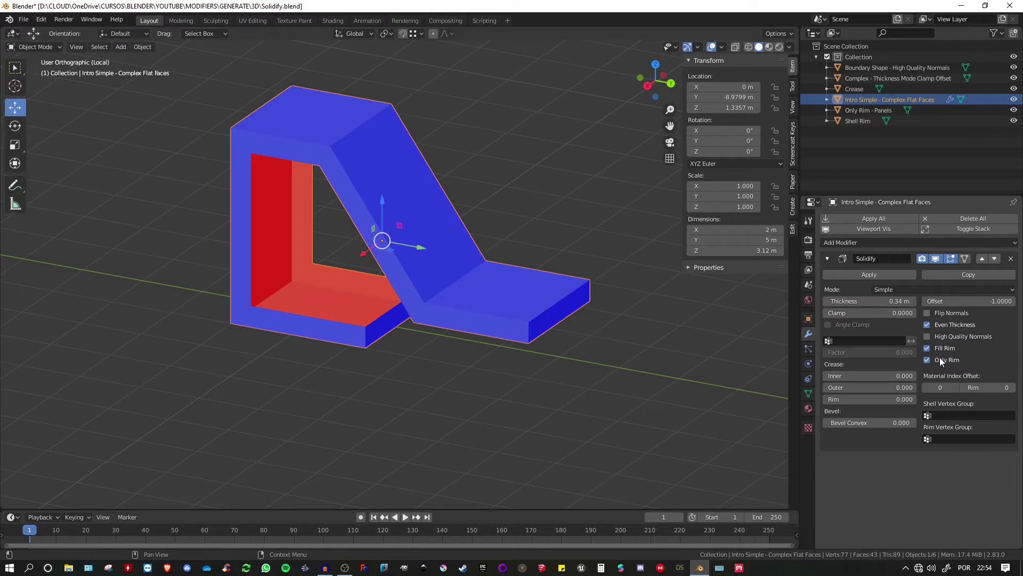
# Leave local view to show all example objects and turn off the Face Orientation overlay.
pyautogui.scroll(-4, 448, 288)
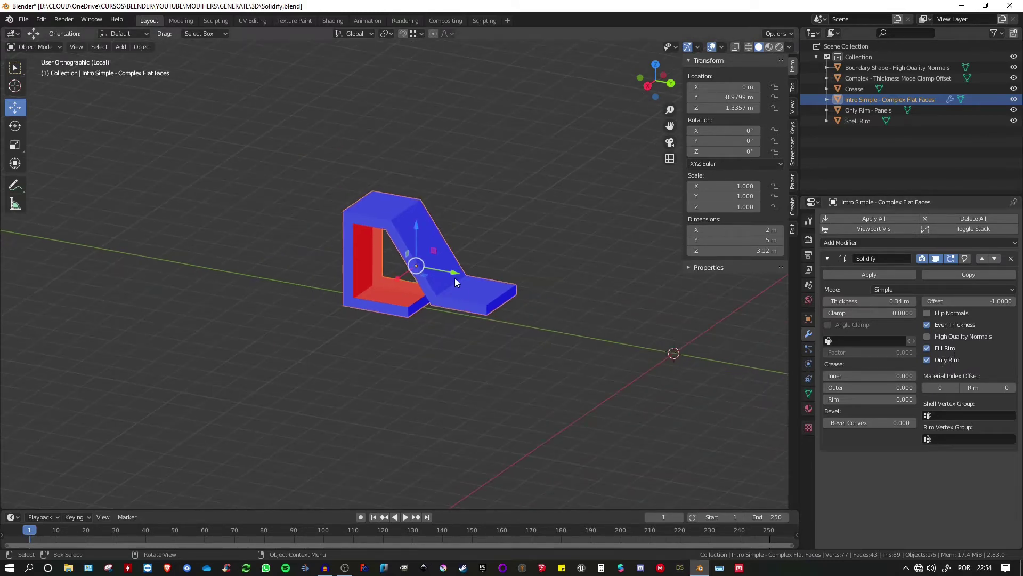
pyautogui.press('KP_Divide')
pyautogui.keyDown('shift'); pyautogui.moveTo(455, 278); pyautogui.dragTo(398, 299, button='middle'); pyautogui.keyUp('shift')
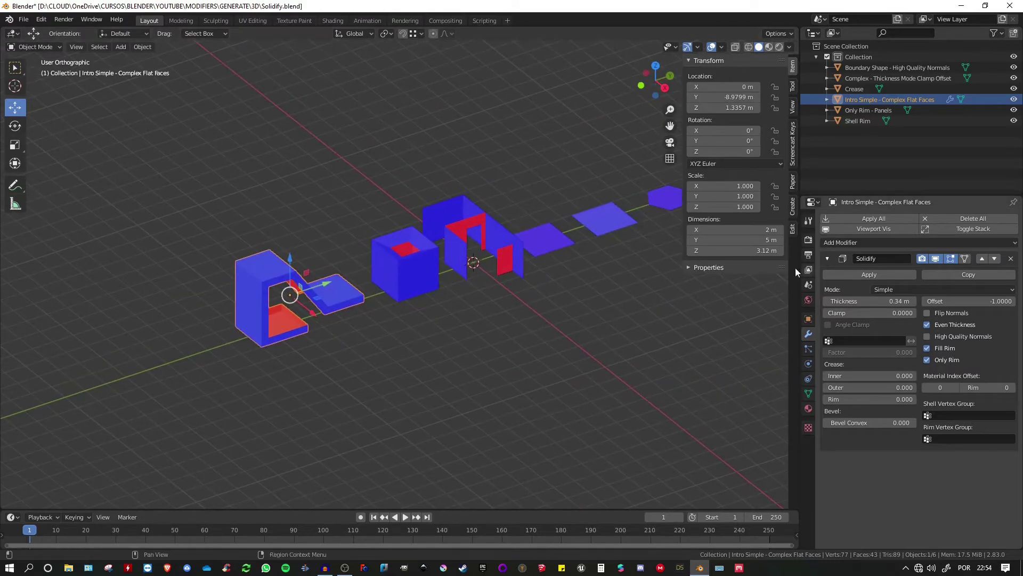
pyautogui.click(722, 46)
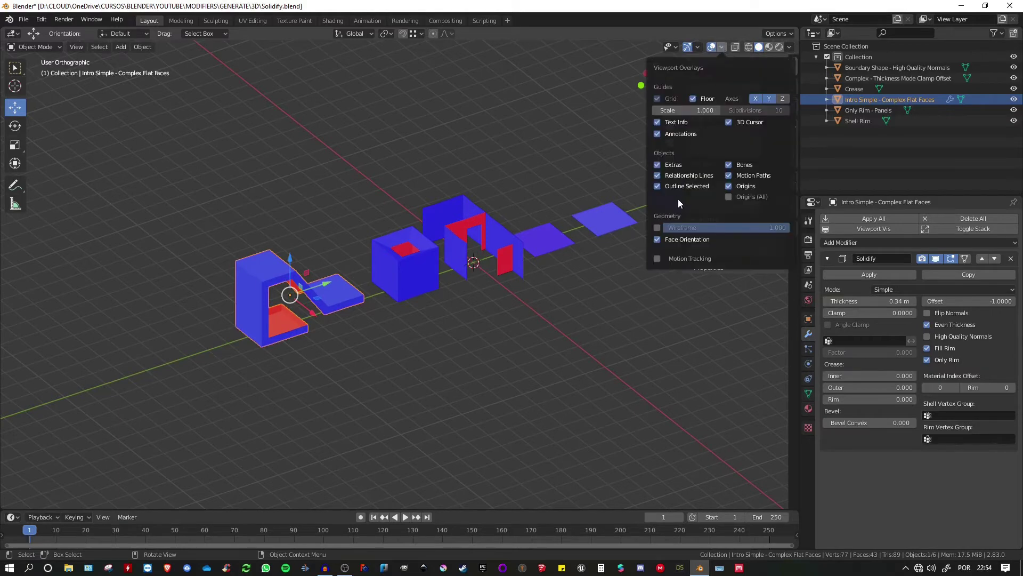
pyautogui.click(657, 239)
# Select the Only Rim - Panels plane and isolate it in local view.
pyautogui.scroll(3, 534, 246)
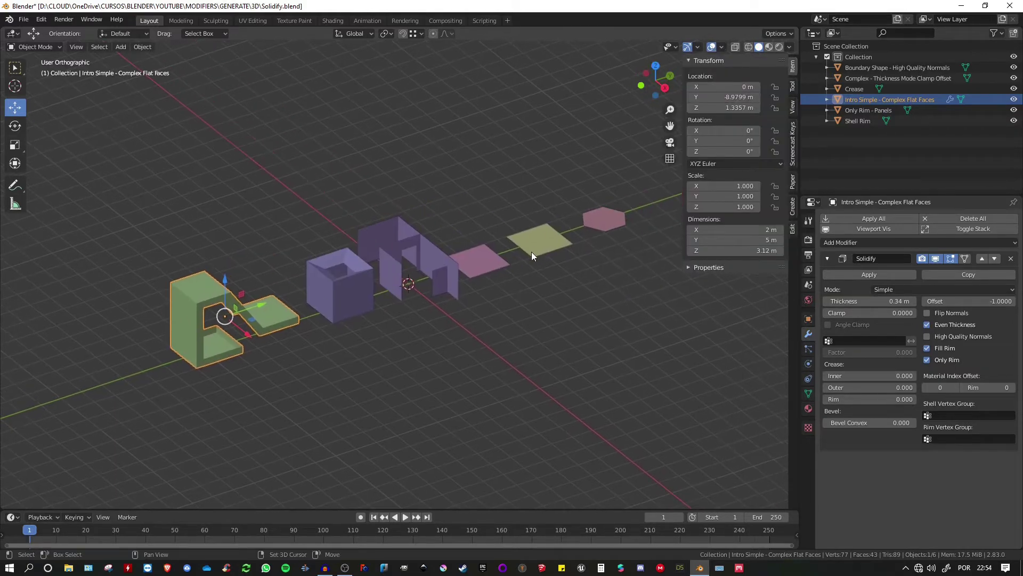
pyautogui.scroll(2, 536, 243)
pyautogui.click(424, 279)
pyautogui.keyDown('shift'); pyautogui.moveTo(464, 248); pyautogui.dragTo(539, 204, button='middle'); pyautogui.keyUp('shift')
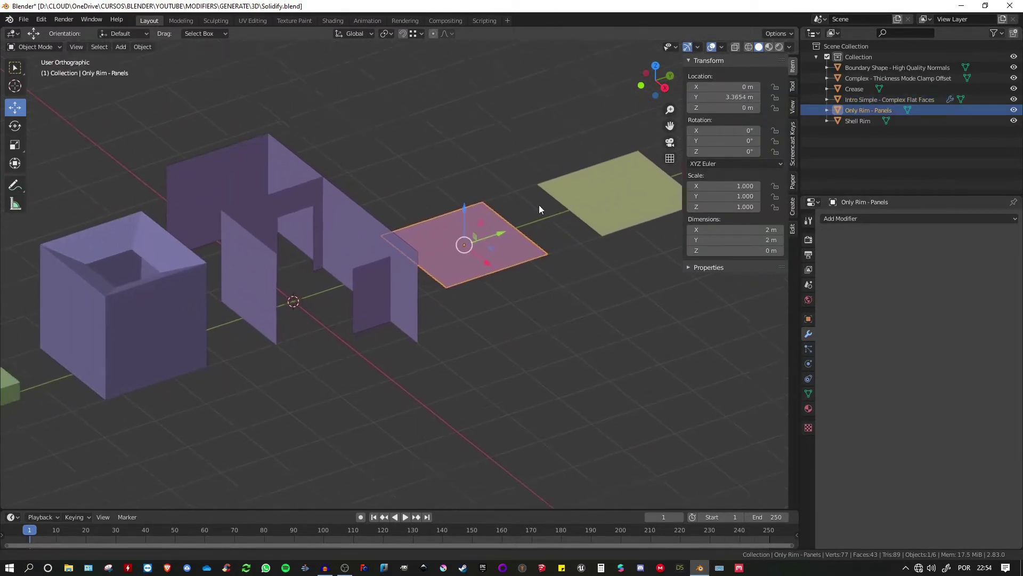
pyautogui.scroll(3, 485, 235)
pyautogui.press('KP_Divide')
pyautogui.keyDown('shift'); pyautogui.moveTo(469, 246); pyautogui.dragTo(509, 247, button='middle'); pyautogui.keyUp('shift')
pyautogui.scroll(-1, 507, 235)
# In Edit Mode, add a centred loop cut to the plane and a crosswise loop cut slid towards the far edge.
pyautogui.press('Tab')
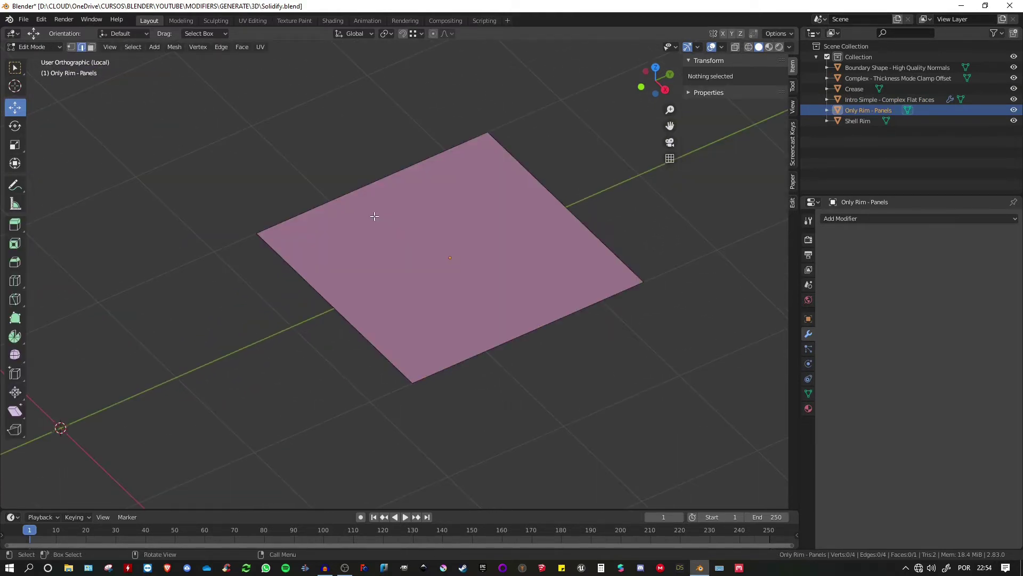
pyautogui.hotkey('ctrl', 'r')
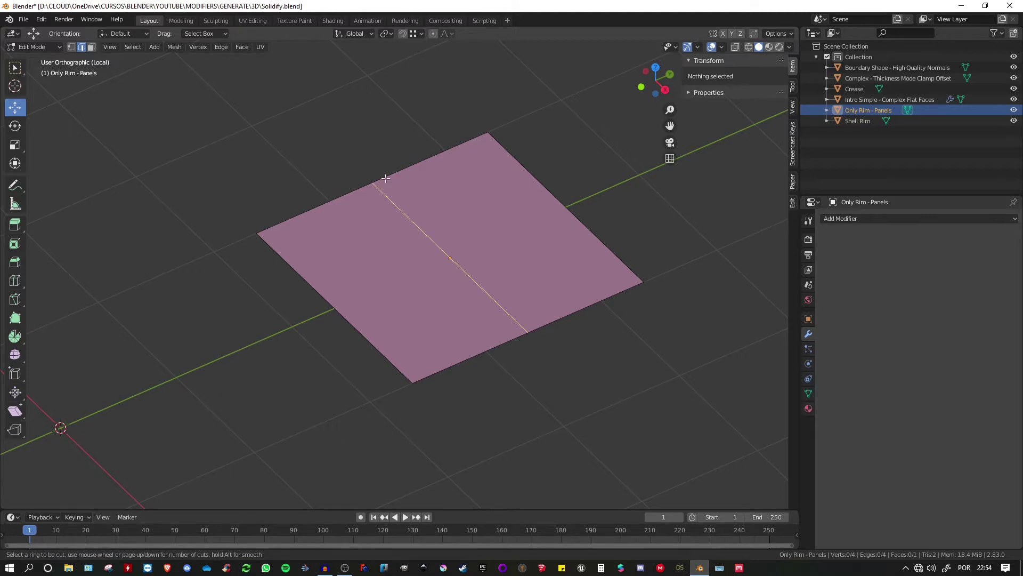
pyautogui.click(386, 179)
pyautogui.rightClick(449, 212)
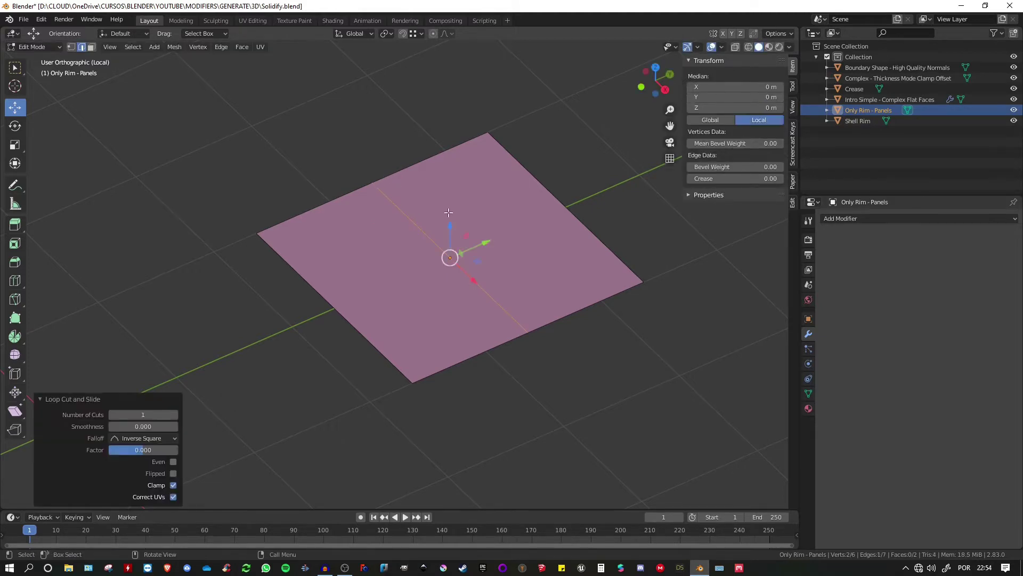
pyautogui.hotkey('ctrl', 'r')
pyautogui.click(443, 246)
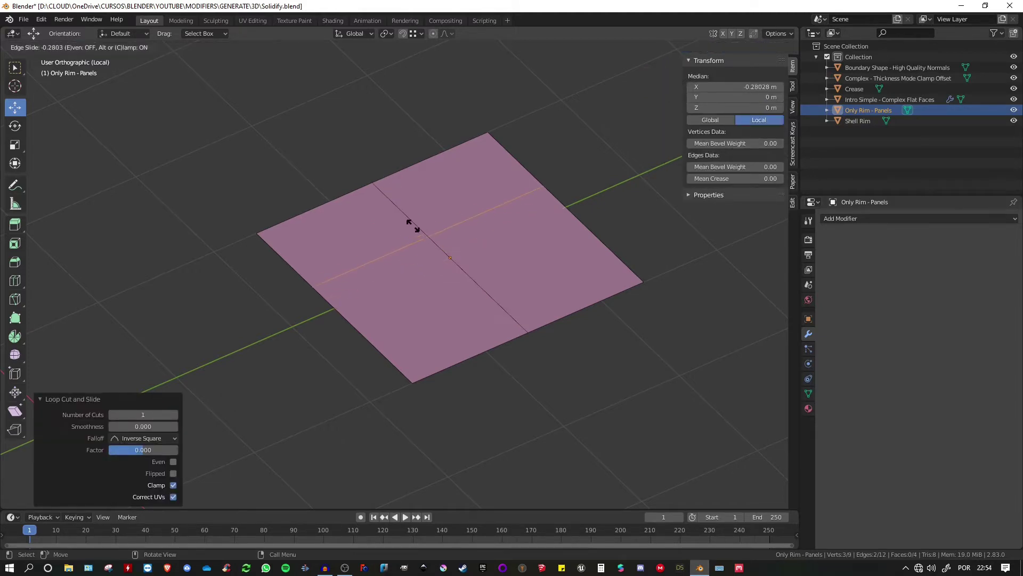
pyautogui.click(454, 208)
# Split the plane's mesh along the full centre cut and one half of the crosswise cut, forming three panels.
pyautogui.click(388, 203)
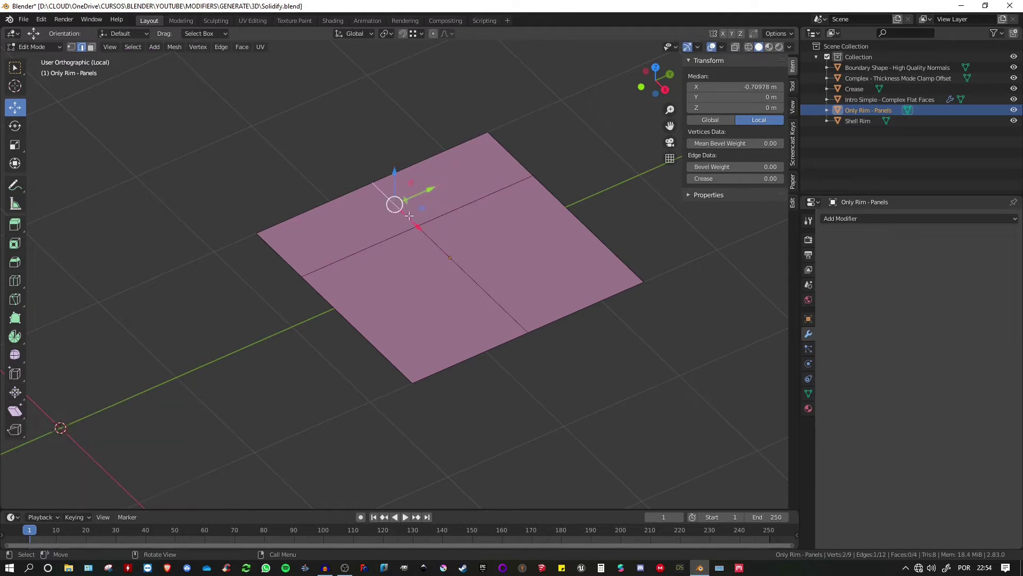
pyautogui.keyDown('shift'); pyautogui.click(440, 246); pyautogui.keyUp('shift')
pyautogui.keyDown('shift'); pyautogui.click(456, 208); pyautogui.keyUp('shift')
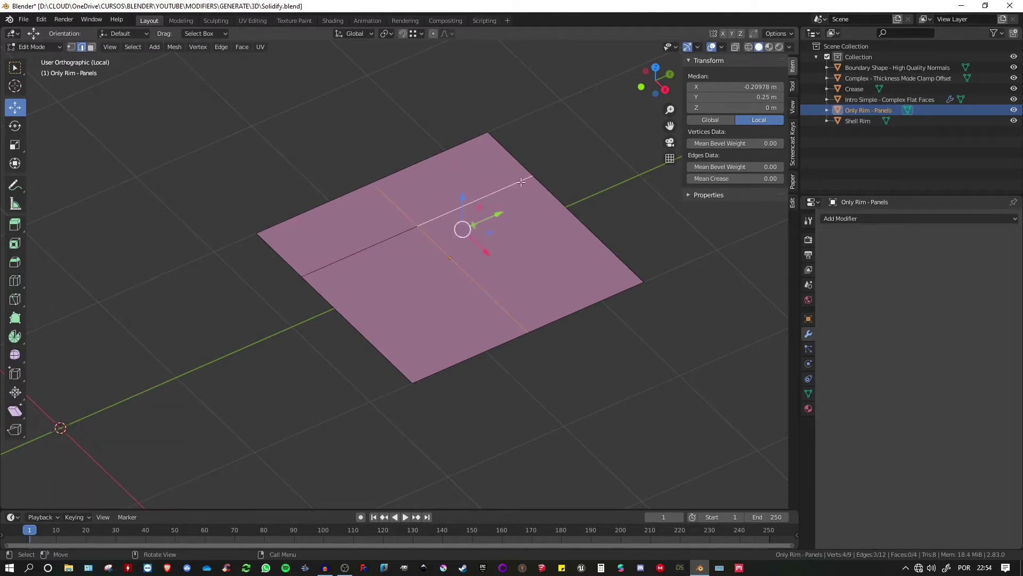
# Test the split by moving the seam edges vertically, undoing each move.
pyautogui.moveTo(473, 244); pyautogui.dragTo(472, 254)
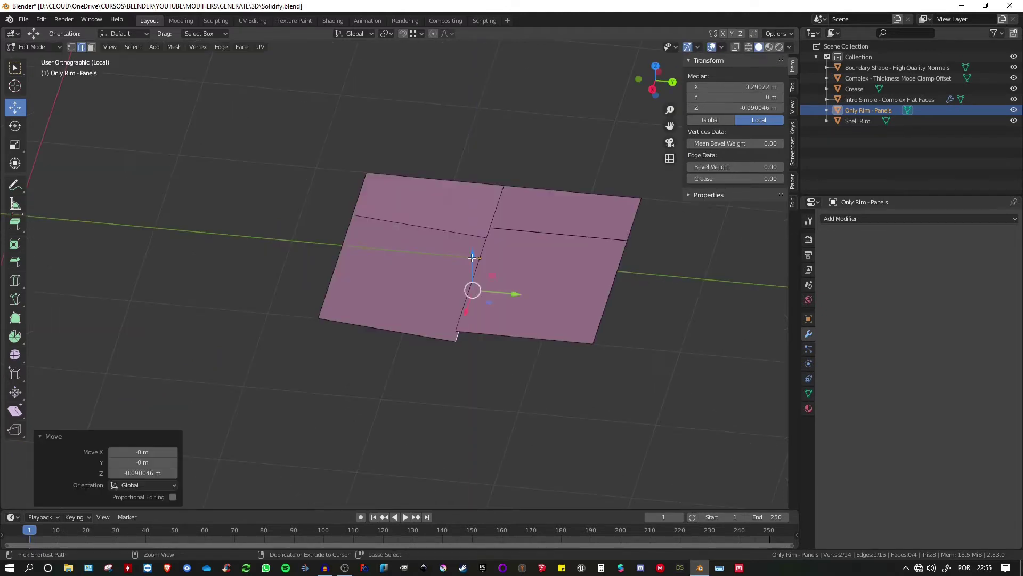
pyautogui.hotkey('ctrl', 'z')
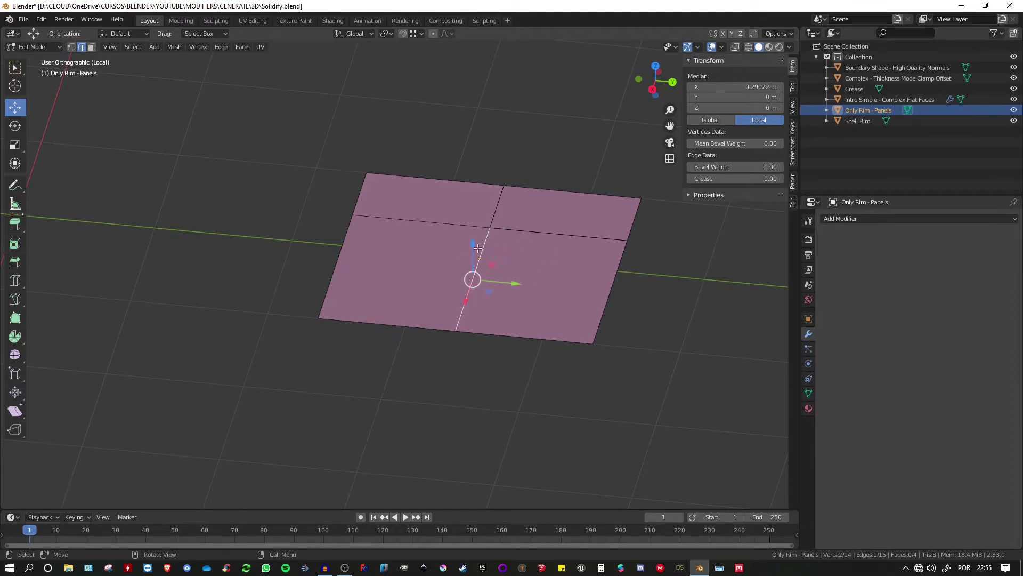
pyautogui.moveTo(473, 246)
pyautogui.mouseDown()
pyautogui.moveTo(469, 277)
pyautogui.moveTo(455, 218)
pyautogui.moveTo(472, 251)
pyautogui.mouseUp()
pyautogui.hotkey('ctrl', 'z')
pyautogui.click(525, 235)
pyautogui.moveTo(558, 200); pyautogui.dragTo(557, 177)
pyautogui.hotkey('ctrl', 'z')
# Return to Object Mode and add a Solidify modifier with a thickness of 0.11 m to the panels.
pyautogui.moveTo(491, 207); pyautogui.dragTo(472, 247, button='middle')
pyautogui.press('Tab')
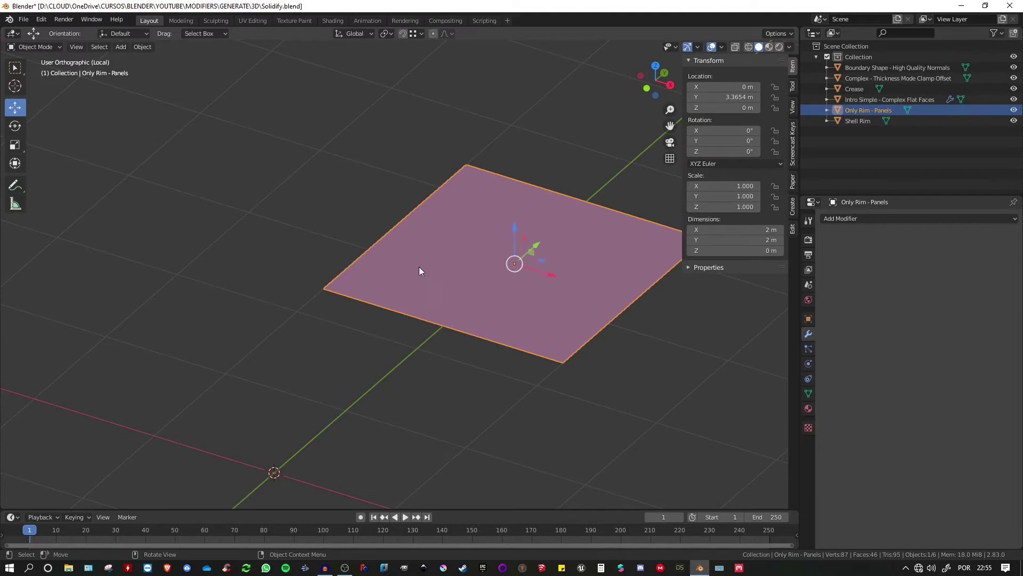
pyautogui.click(846, 219)
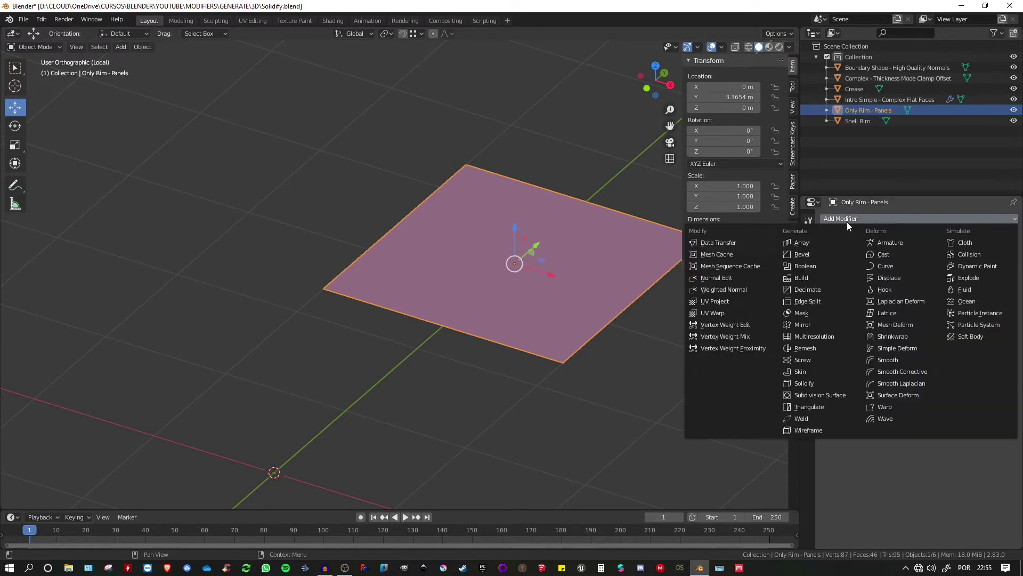
pyautogui.click(805, 384)
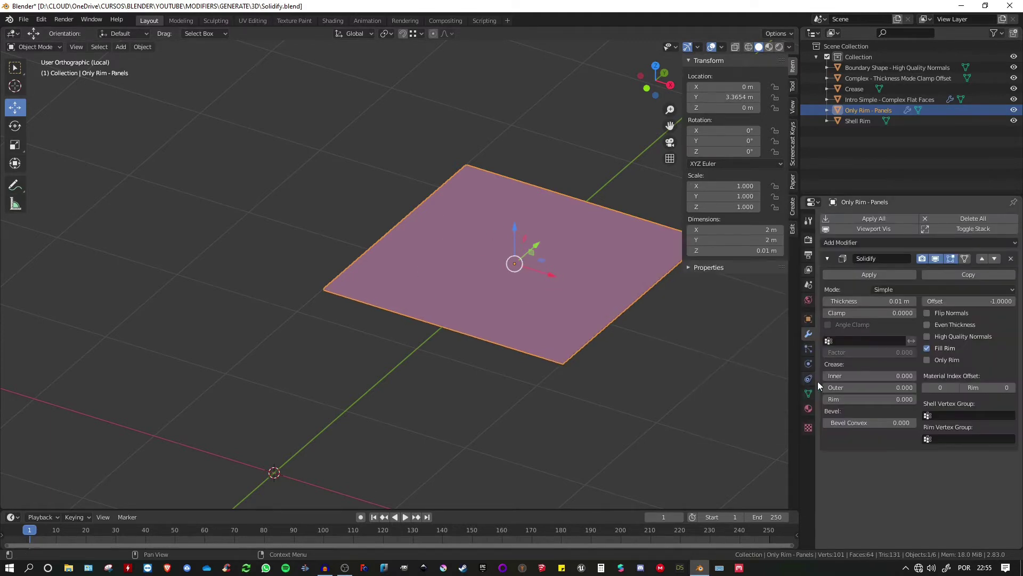
pyautogui.keyDown('shift'); pyautogui.moveTo(646, 293); pyautogui.dragTo(600, 275, button='middle'); pyautogui.keyUp('shift')
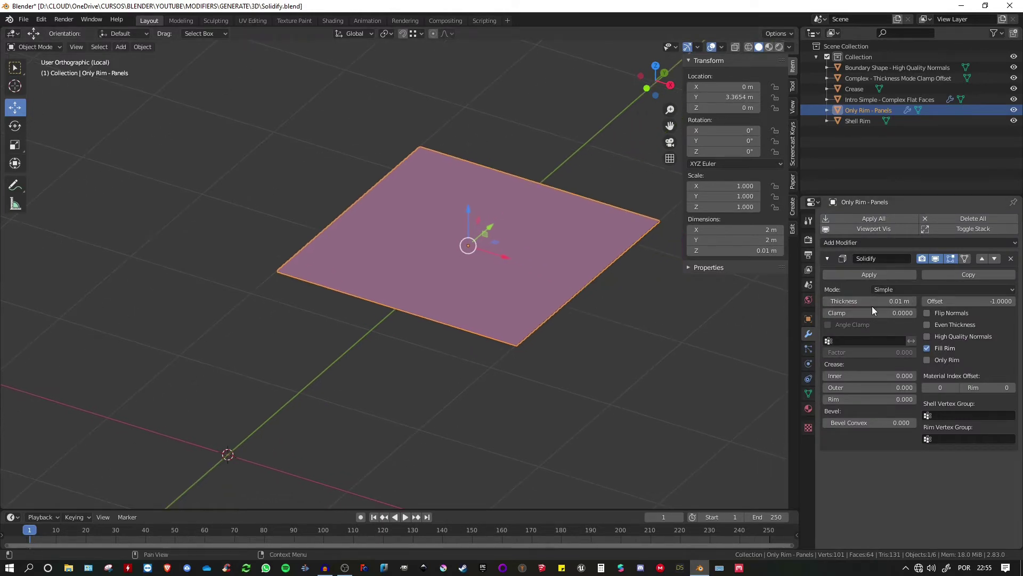
pyautogui.moveTo(872, 306); pyautogui.dragTo(897, 306)
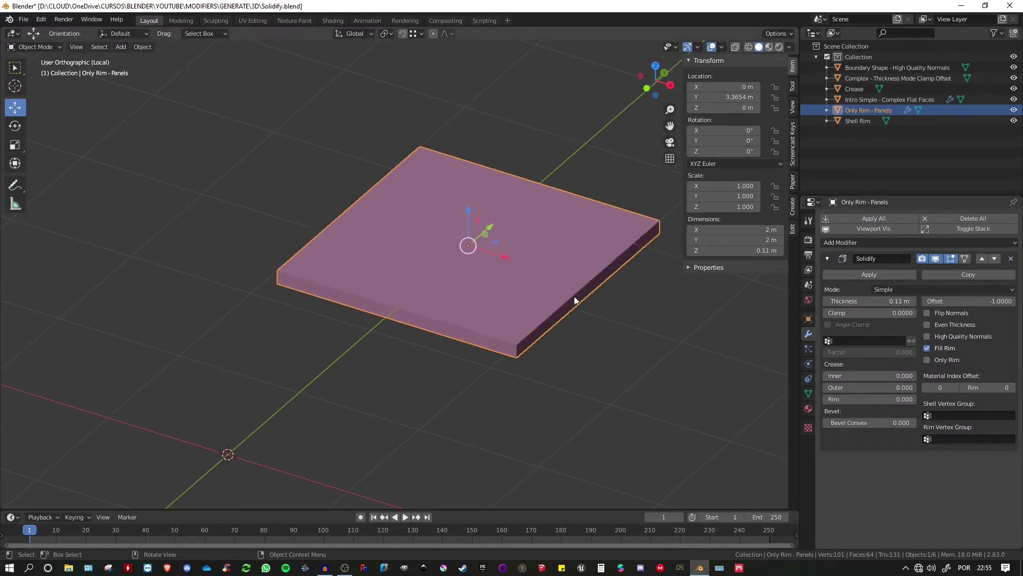
# Inspect the solidified panels from above and below, and enable Only Rim on their Solidify modifier.
pyautogui.moveTo(574, 296); pyautogui.dragTo(529, 294, button='middle')
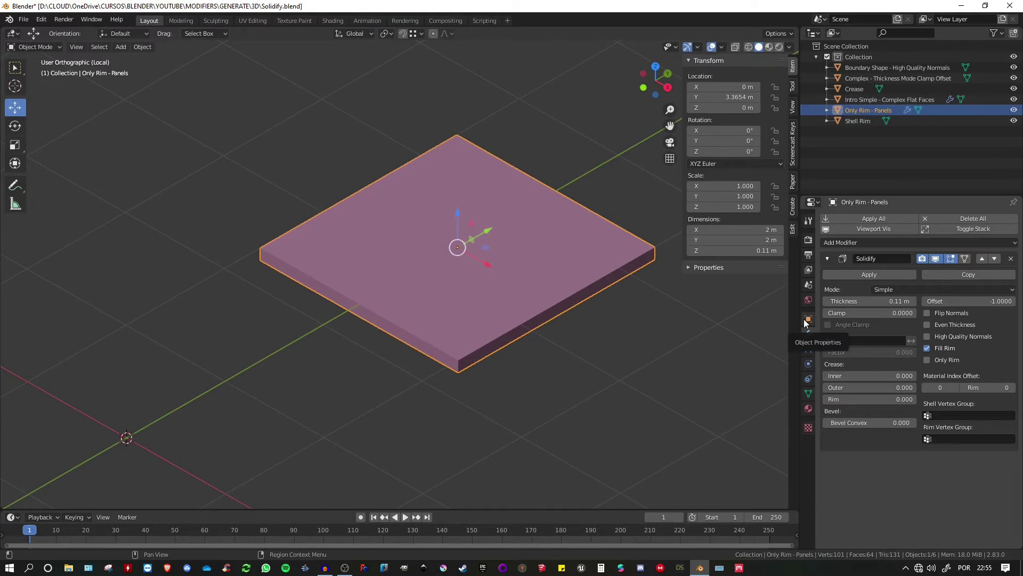
pyautogui.moveTo(548, 300); pyautogui.dragTo(516, 205, button='middle')
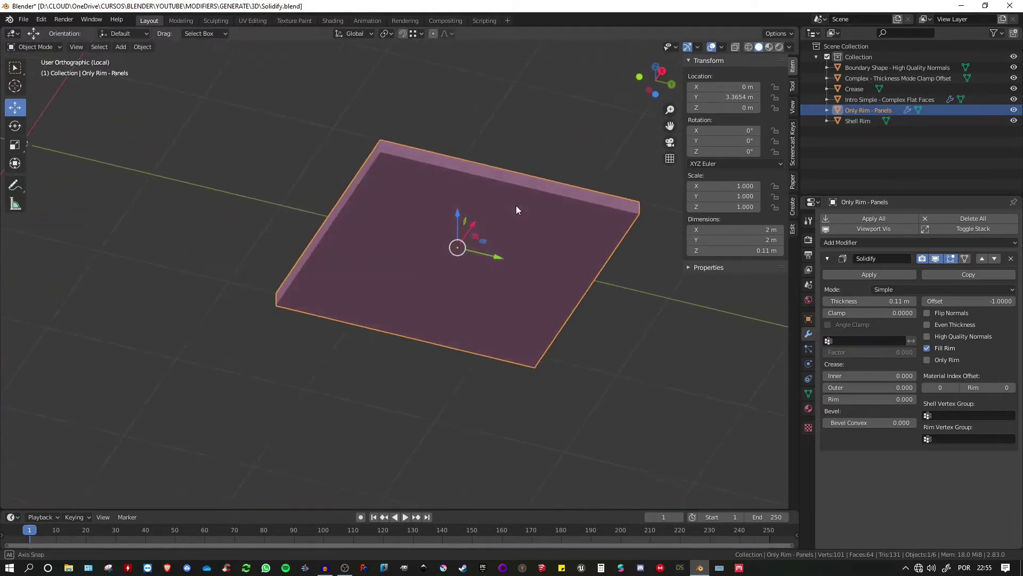
pyautogui.click(928, 360)
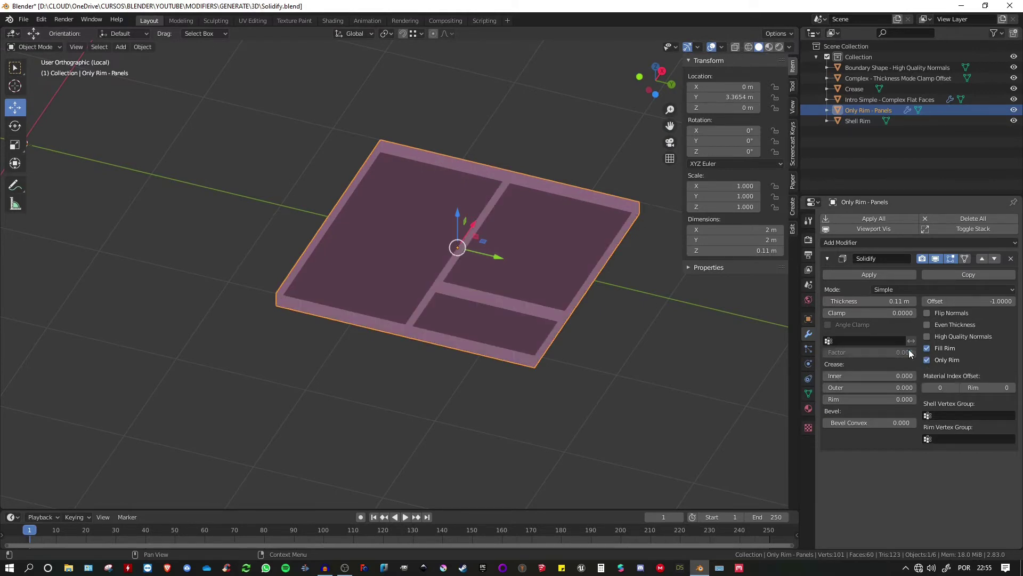
pyautogui.moveTo(483, 242); pyautogui.dragTo(440, 272, button='middle')
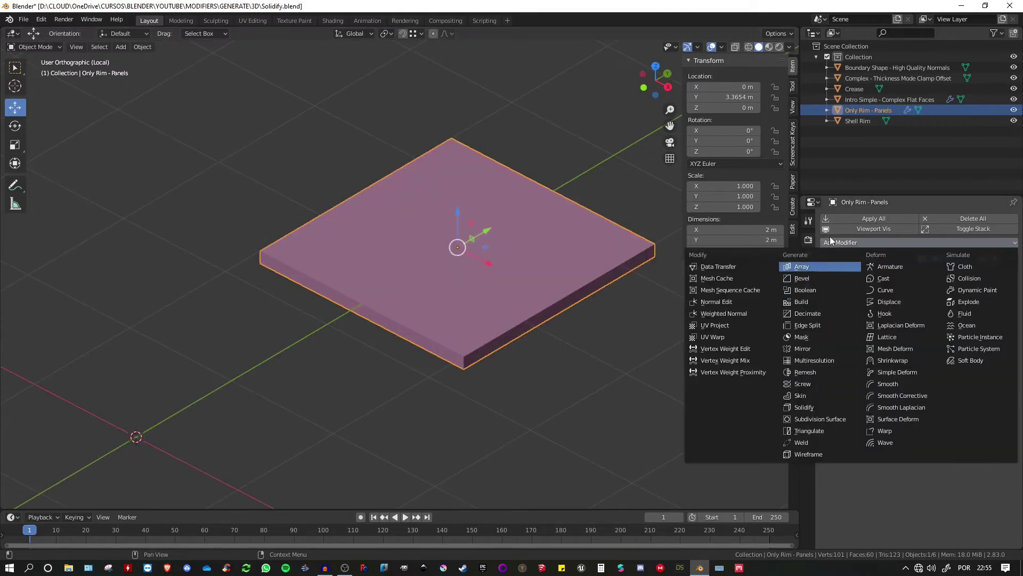
# Collapse the Solidify settings and add a Bevel modifier with an offset of 0.009 m to the panels.
pyautogui.click(836, 244)
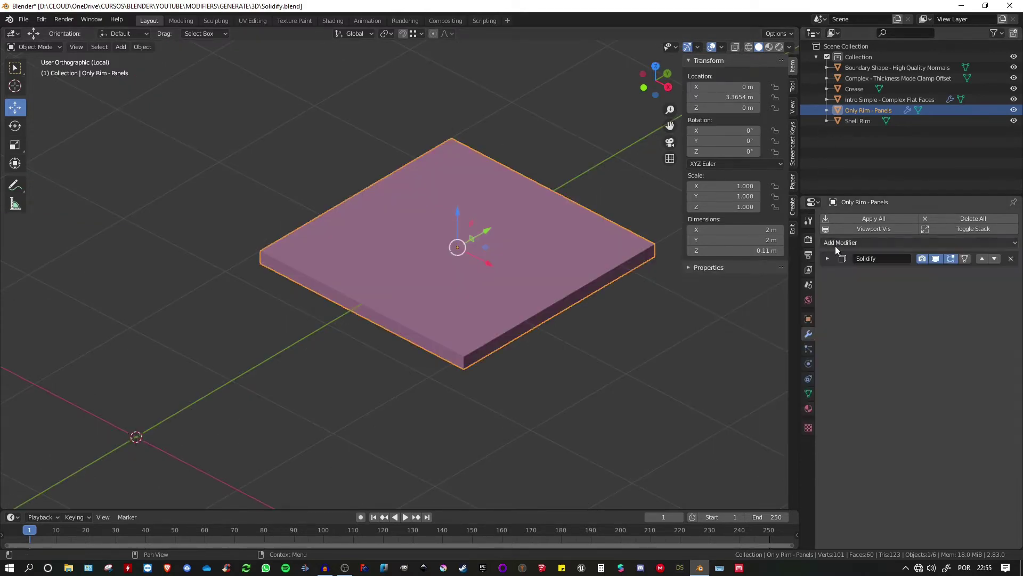
pyautogui.click(827, 259)
pyautogui.click(851, 244)
pyautogui.click(802, 277)
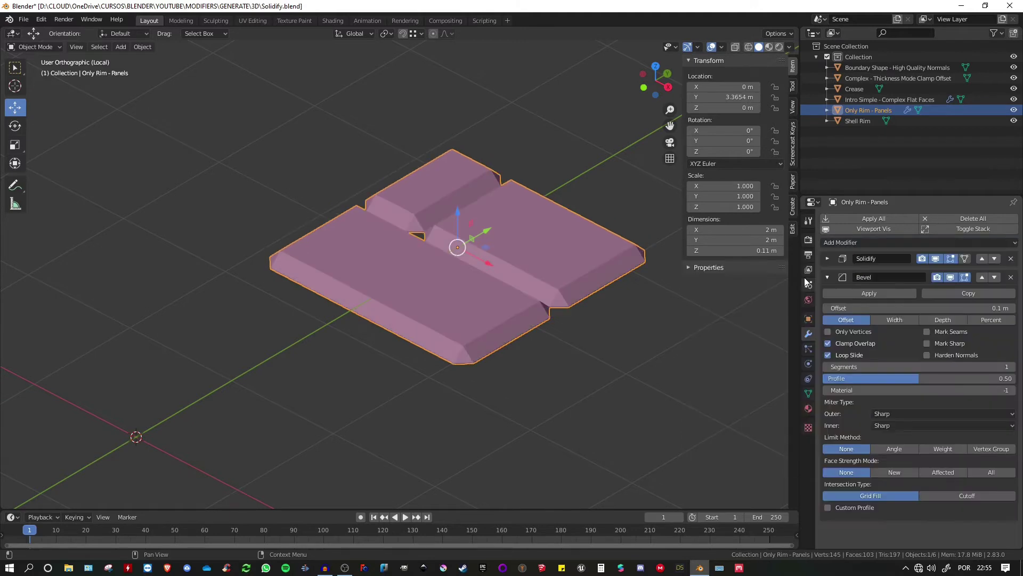
pyautogui.moveTo(975, 308); pyautogui.dragTo(927, 308)
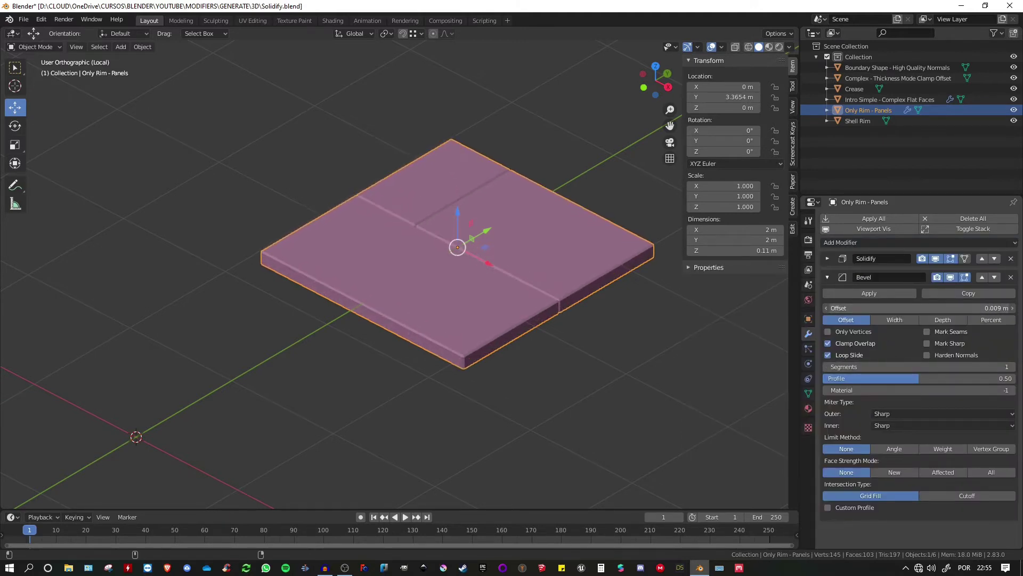
# Deselect the panels, examine the bevelled seams and the underside, and expand the Solidify settings again.
pyautogui.click(664, 353)
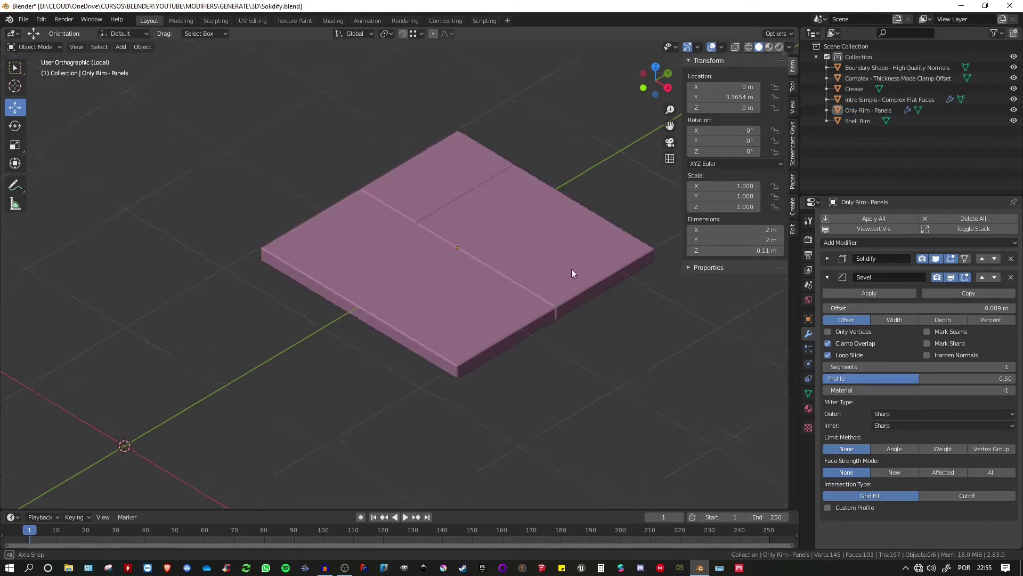
pyautogui.moveTo(571, 274); pyautogui.dragTo(438, 260, button='middle')
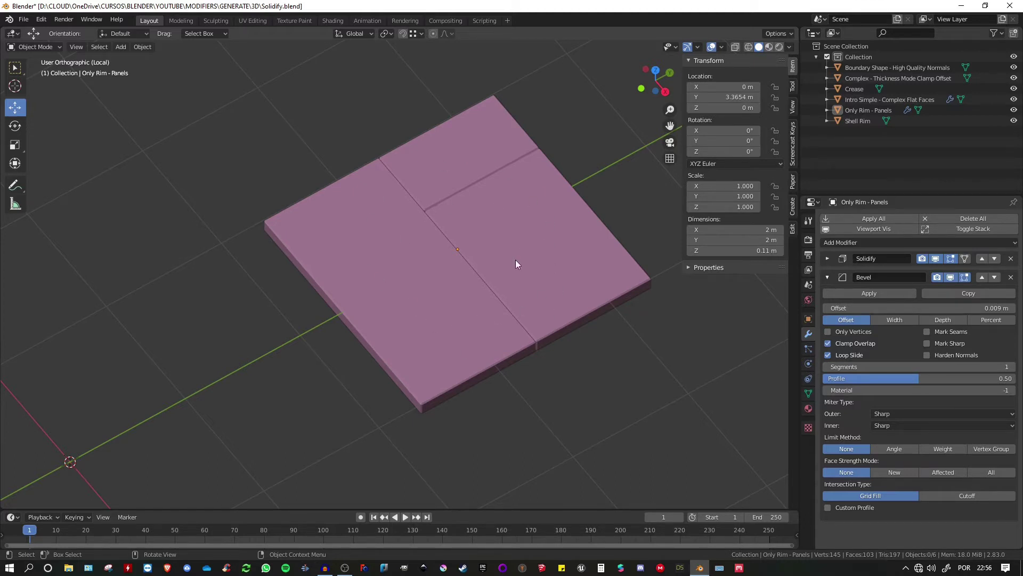
pyautogui.moveTo(459, 302); pyautogui.dragTo(398, 244, button='middle')
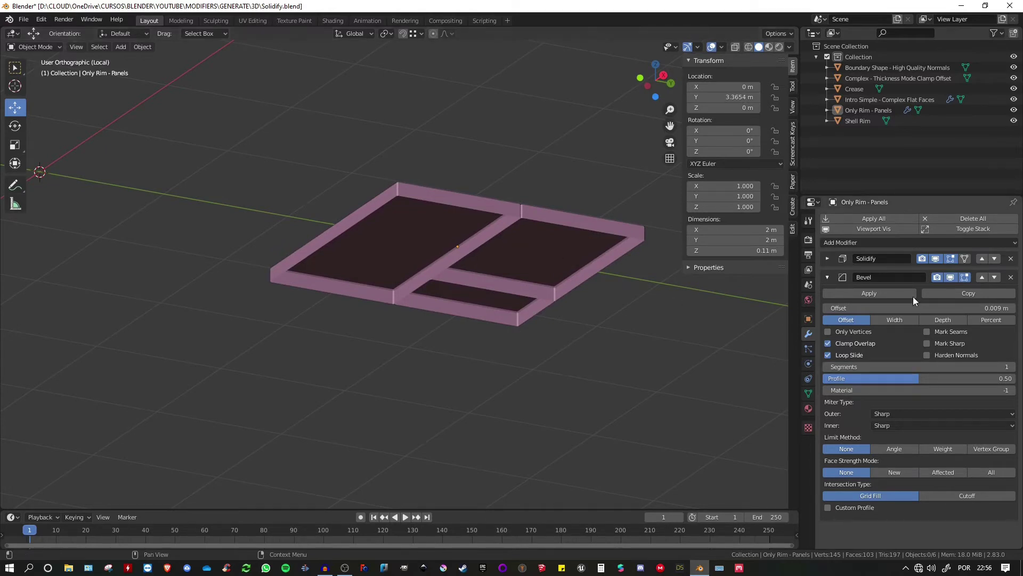
pyautogui.click(828, 258)
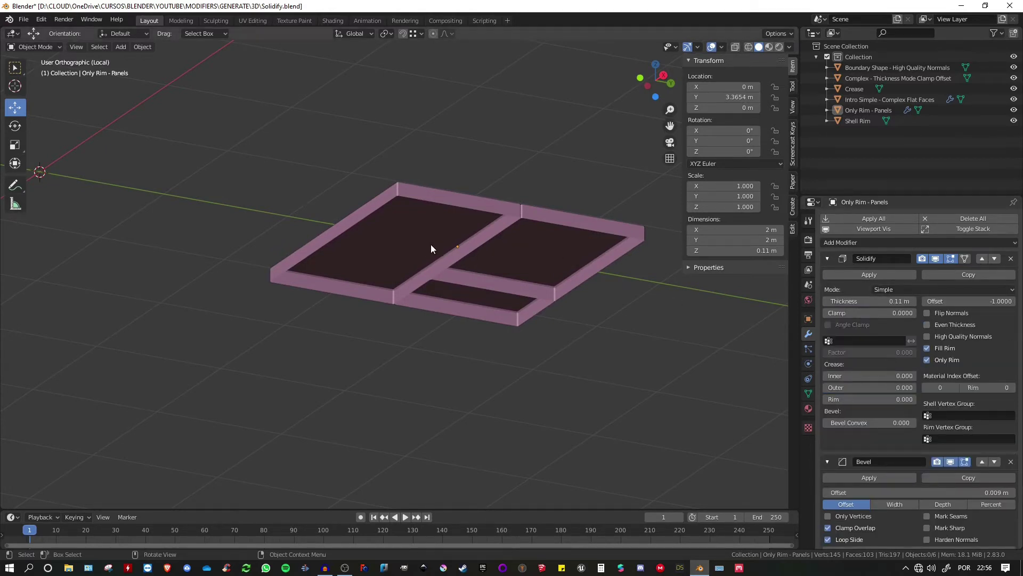
# Turn Only Rim off and back on for the panels' Solidify modifier to compare the geometry.
pyautogui.click(927, 360)
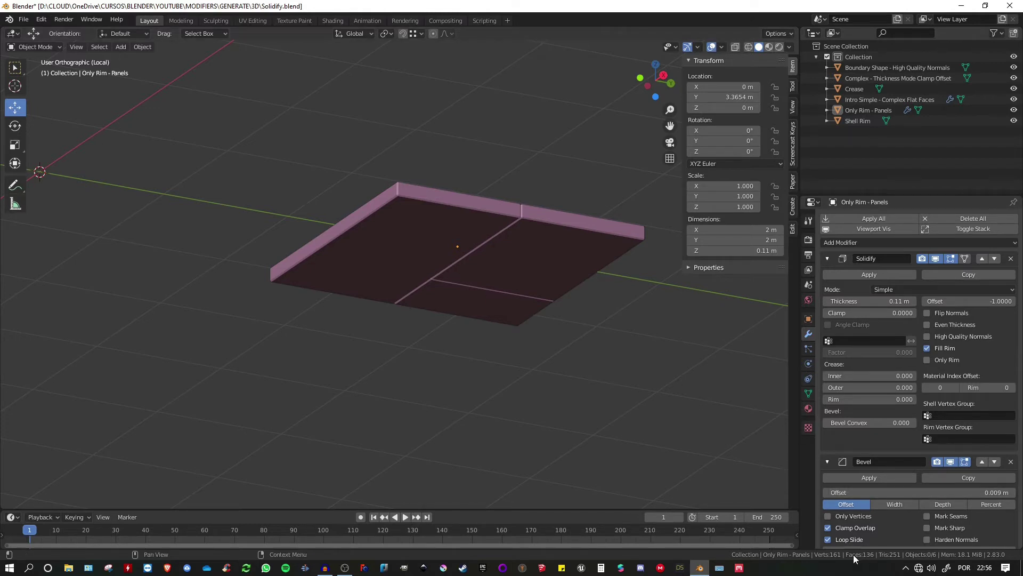
pyautogui.click(926, 360)
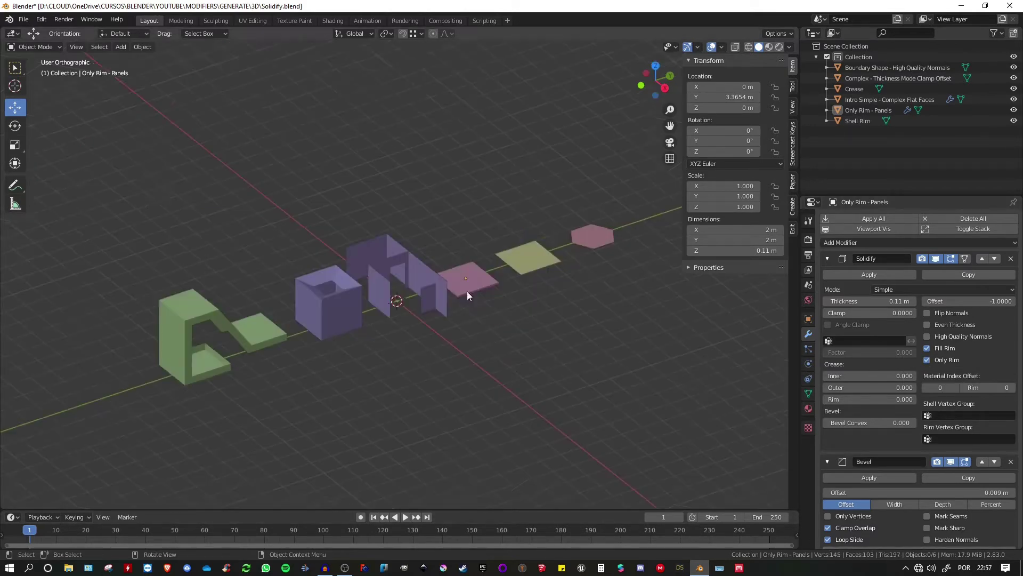
# Select the green folded Complex Flat Faces mesh, collapse its Solidify settings and add a Bevel modifier.
pyautogui.keyDown('shift'); pyautogui.moveTo(466, 291); pyautogui.dragTo(615, 271, button='middle'); pyautogui.keyUp('shift')
pyautogui.keyDown('shift'); pyautogui.moveTo(480, 308); pyautogui.dragTo(560, 294, button='middle'); pyautogui.keyUp('shift')
pyautogui.scroll(3, 493, 312)
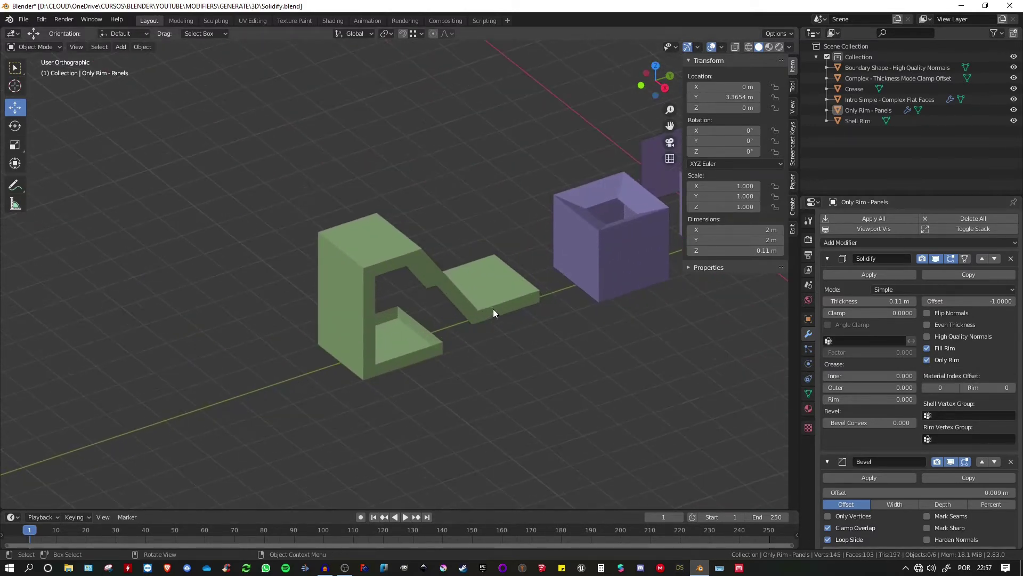
pyautogui.click(494, 308)
pyautogui.scroll(3, 488, 285)
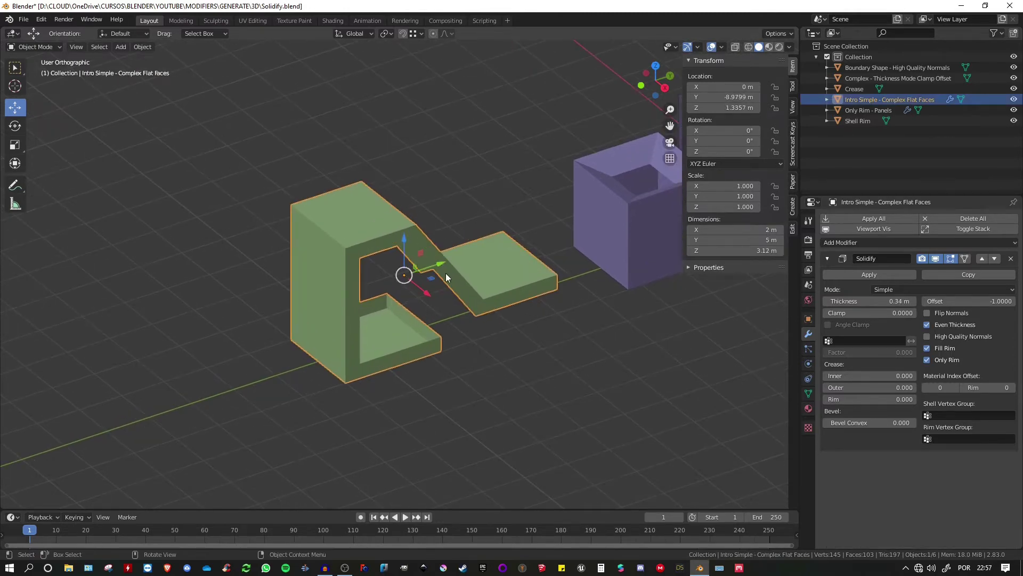
pyautogui.click(827, 259)
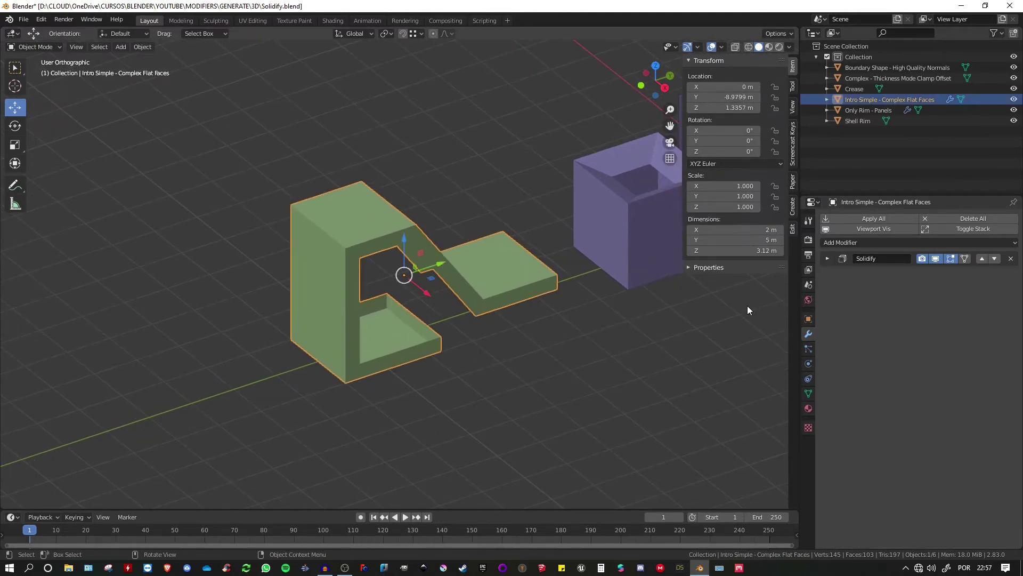
pyautogui.click(834, 243)
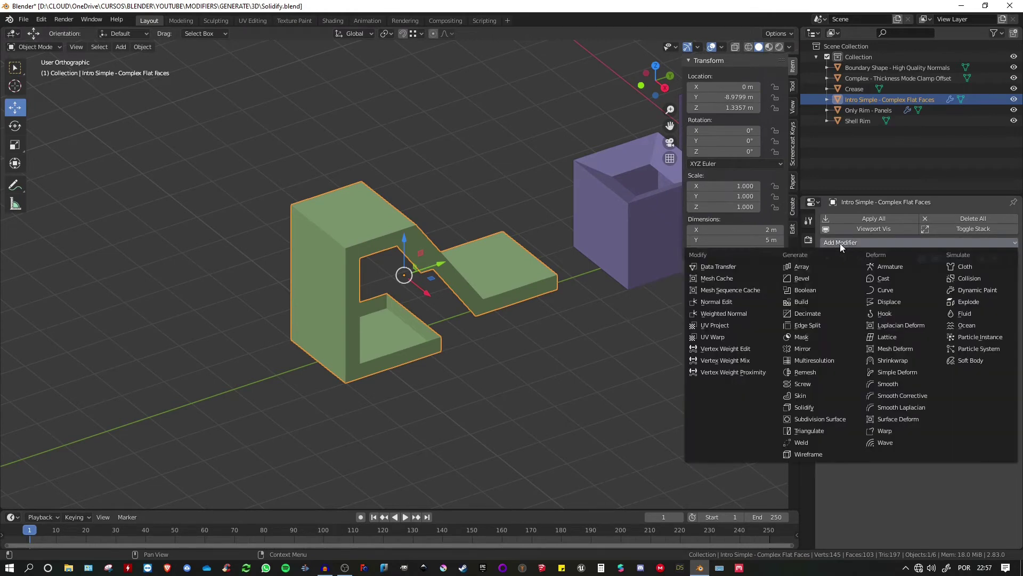
pyautogui.click(805, 276)
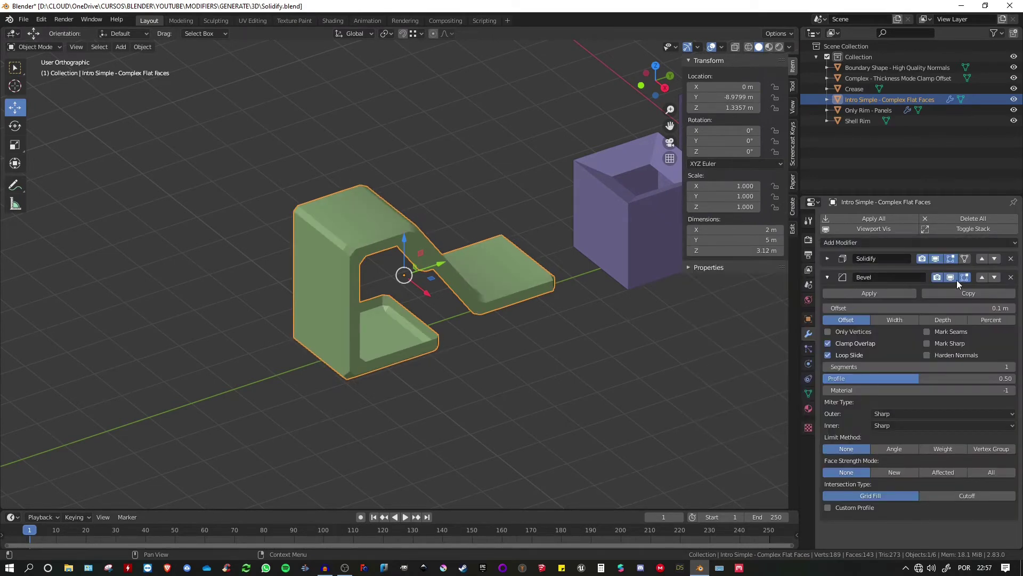
# Move the Bevel modifier above Solidify and set its offset to 0.22 m with 10 segments.
pyautogui.click(981, 276)
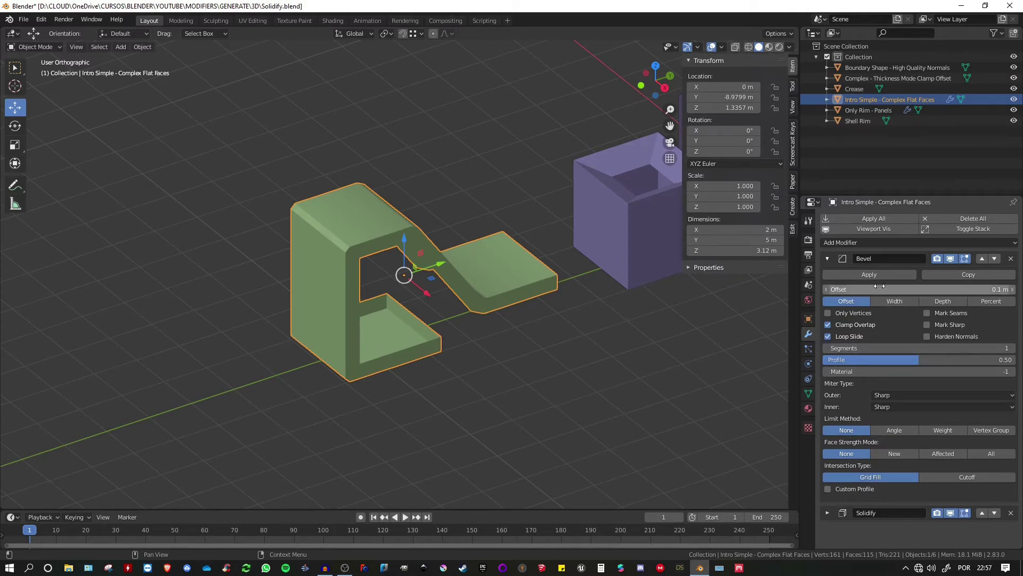
pyautogui.moveTo(916, 290); pyautogui.dragTo(959, 289)
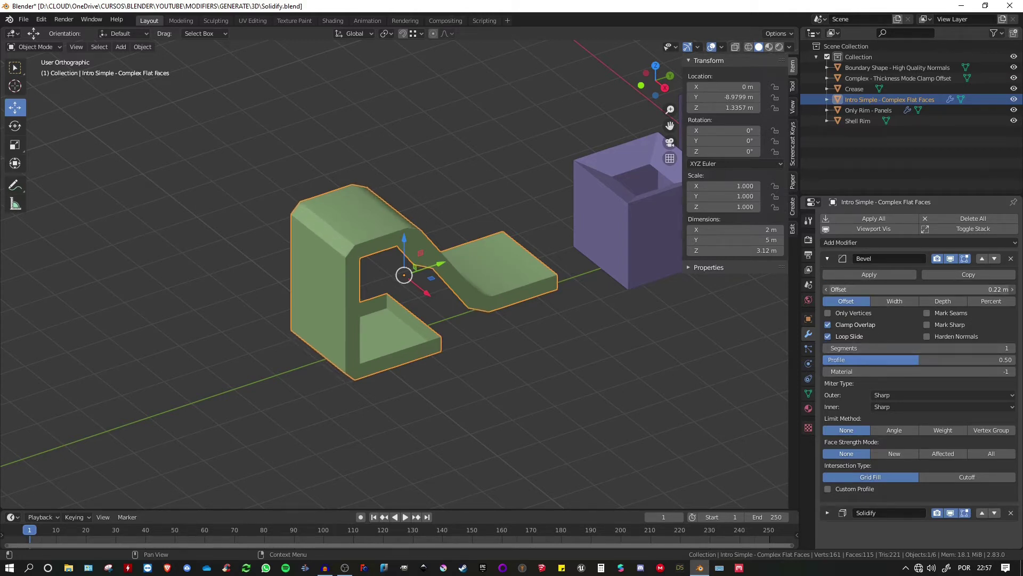
pyautogui.moveTo(917, 348); pyautogui.dragTo(1014, 350)
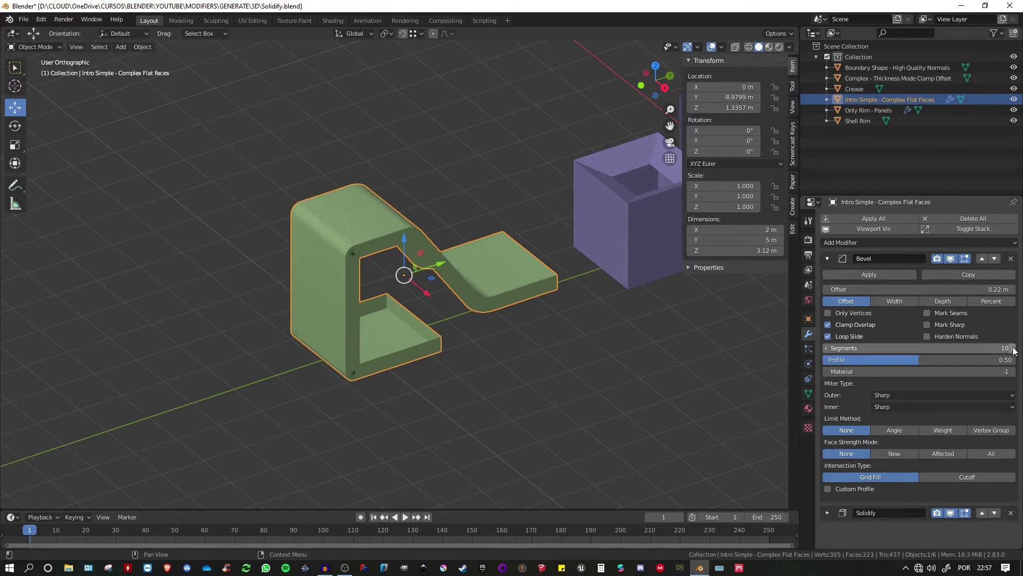
# Isolate the green mesh in local view and examine its upper bevelled corner from the right orthographic view.
pyautogui.press('KP_Divide')
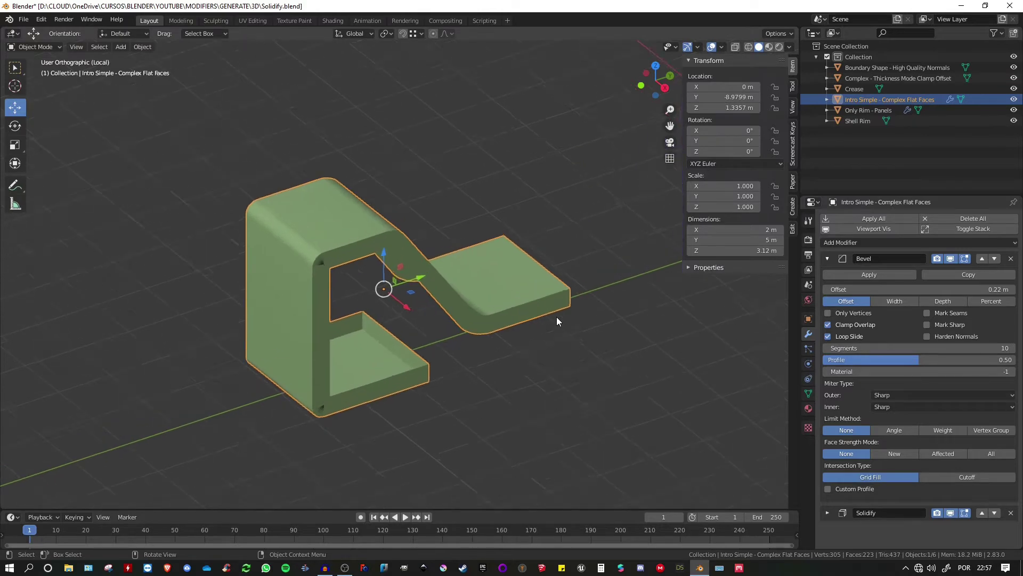
pyautogui.press('KP_3')
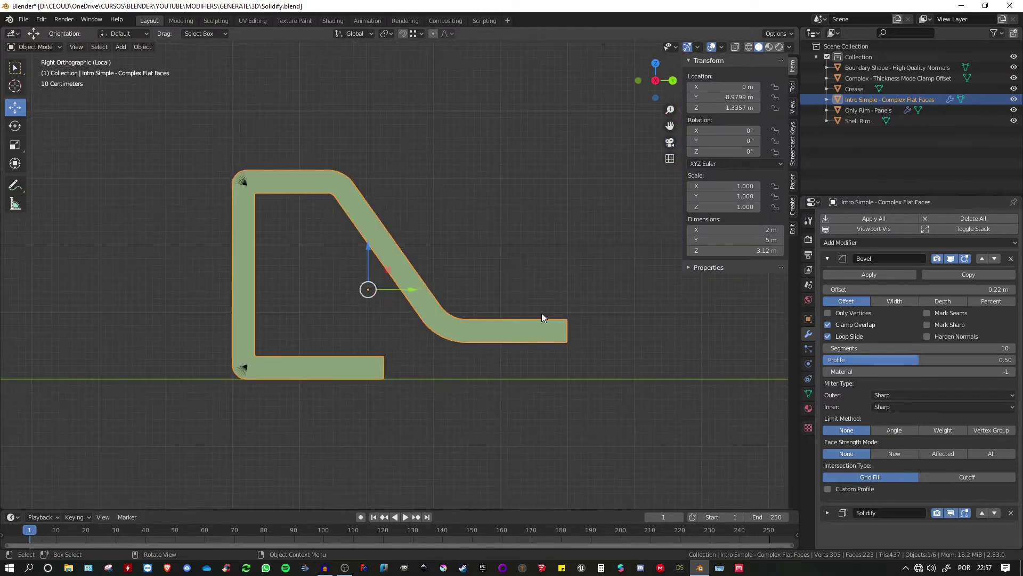
pyautogui.keyDown('shift'); pyautogui.moveTo(358, 258); pyautogui.dragTo(461, 247, button='middle'); pyautogui.keyUp('shift')
pyautogui.scroll(3, 366, 193)
pyautogui.scroll(3, 366, 193)
pyautogui.moveTo(340, 163); pyautogui.dragTo(371, 206, button='middle')
pyautogui.scroll(4, 371, 206)
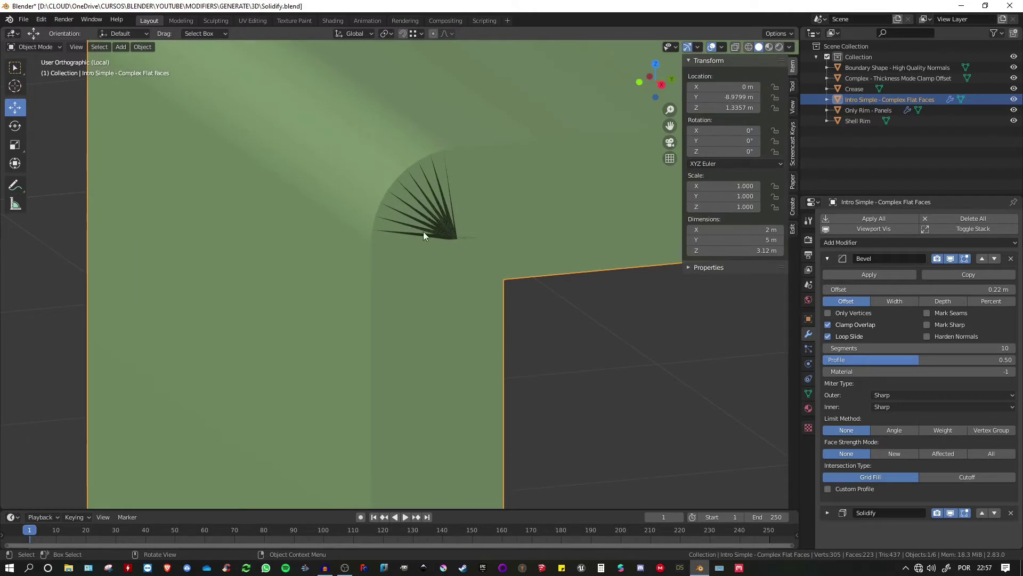
pyautogui.press('KP_3')
pyautogui.scroll(-5, 535, 241)
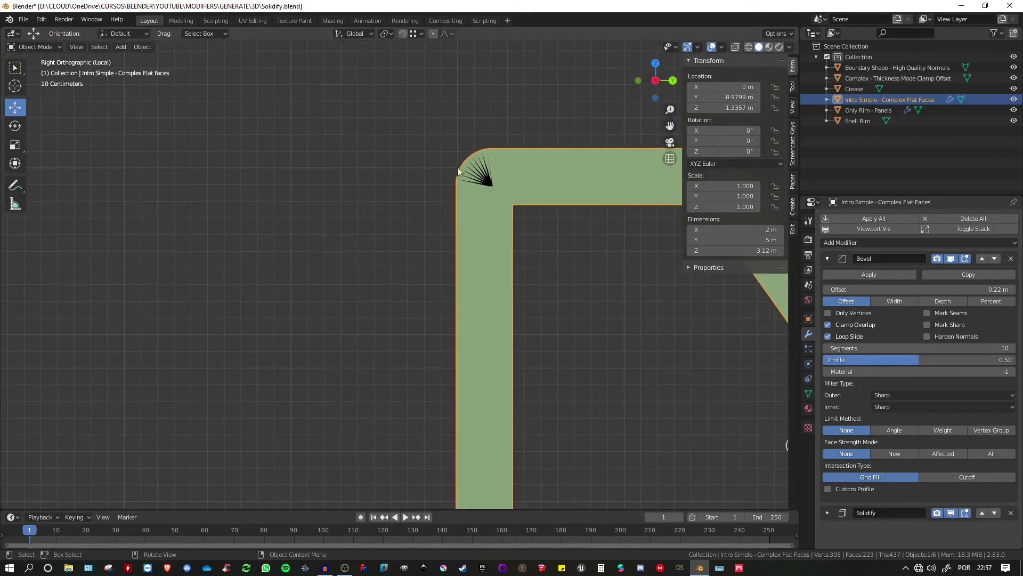
pyautogui.keyDown('shift'); pyautogui.moveTo(516, 196); pyautogui.dragTo(431, 183, button='middle'); pyautogui.keyUp('shift')
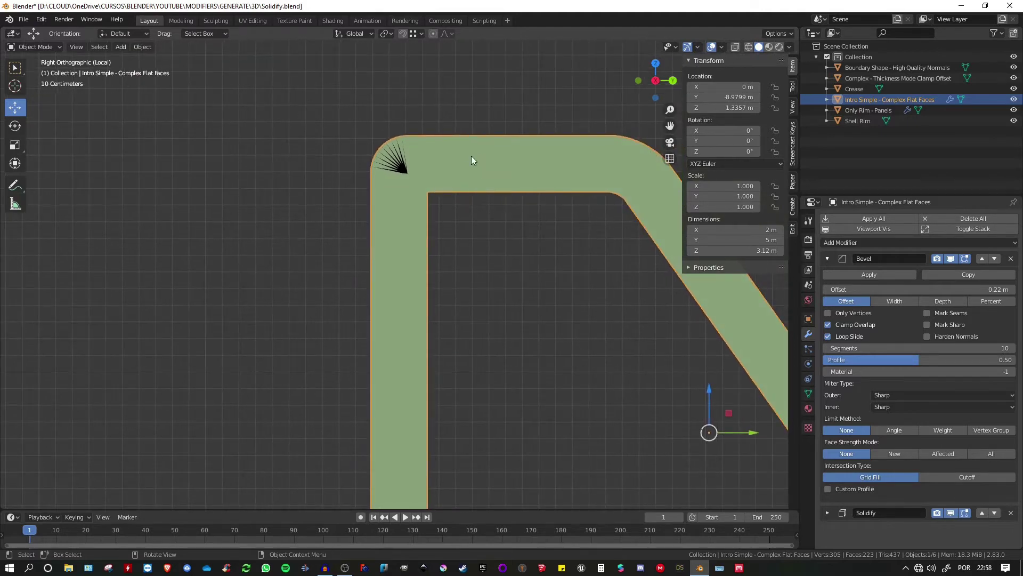
# Switch the viewport to wireframe shading and examine the inner edges of the bevelled corners.
pyautogui.press('z')
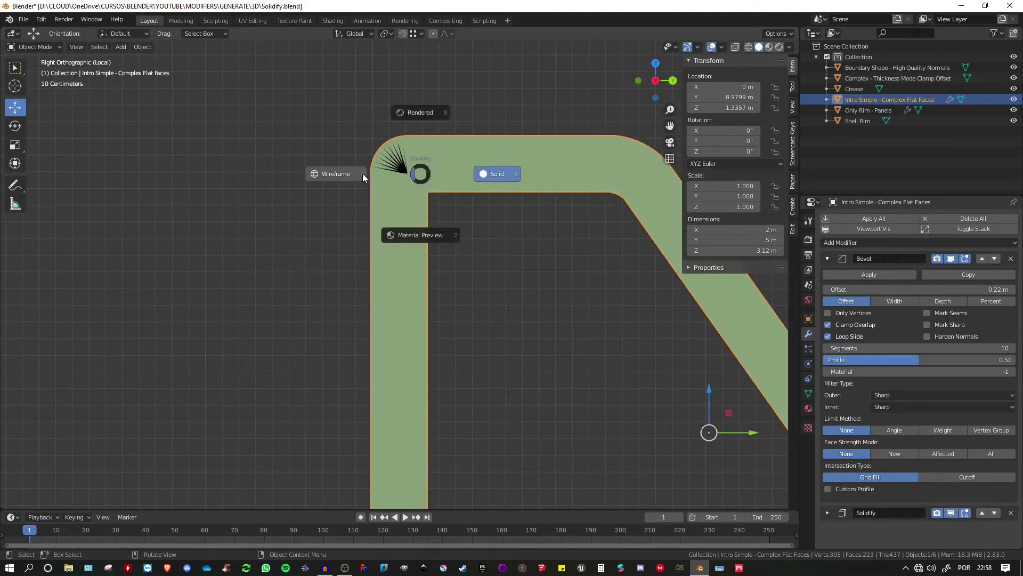
pyautogui.click(337, 175)
pyautogui.scroll(5, 418, 187)
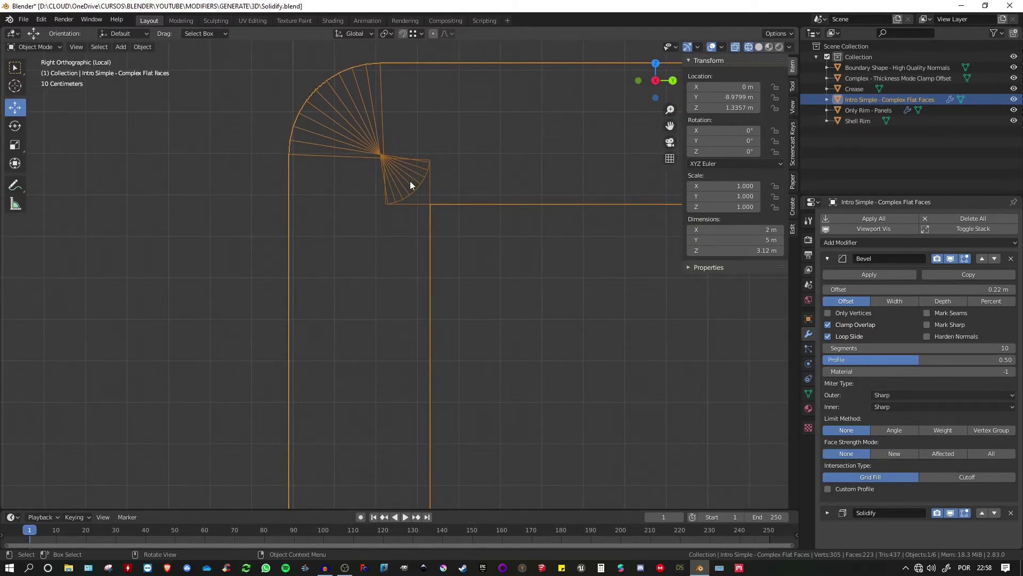
pyautogui.scroll(-4, 393, 187)
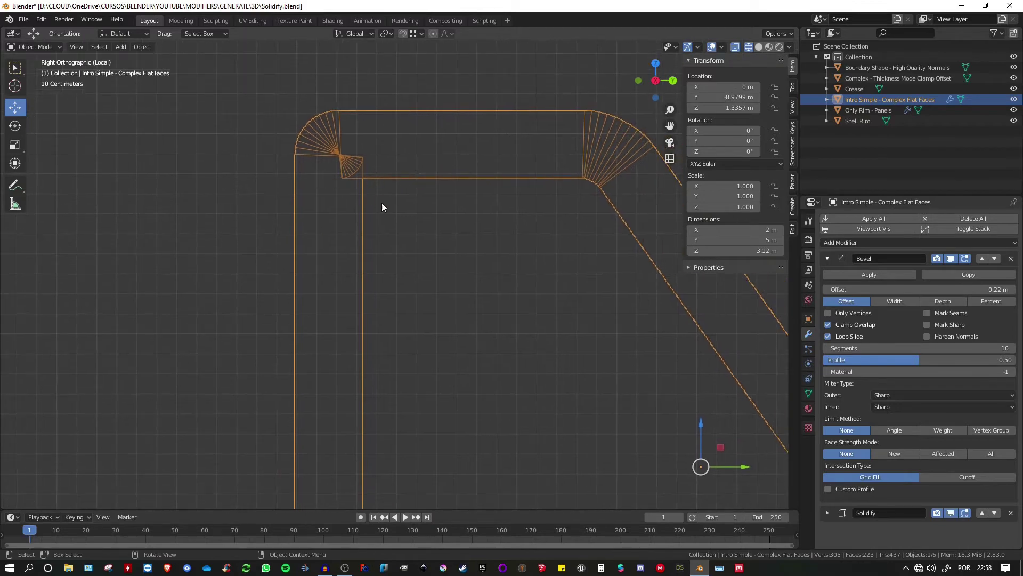
# Collapse the Bevel settings, expand Solidify and adjust its thickness to 0.28 m while checking the corners.
pyautogui.click(829, 259)
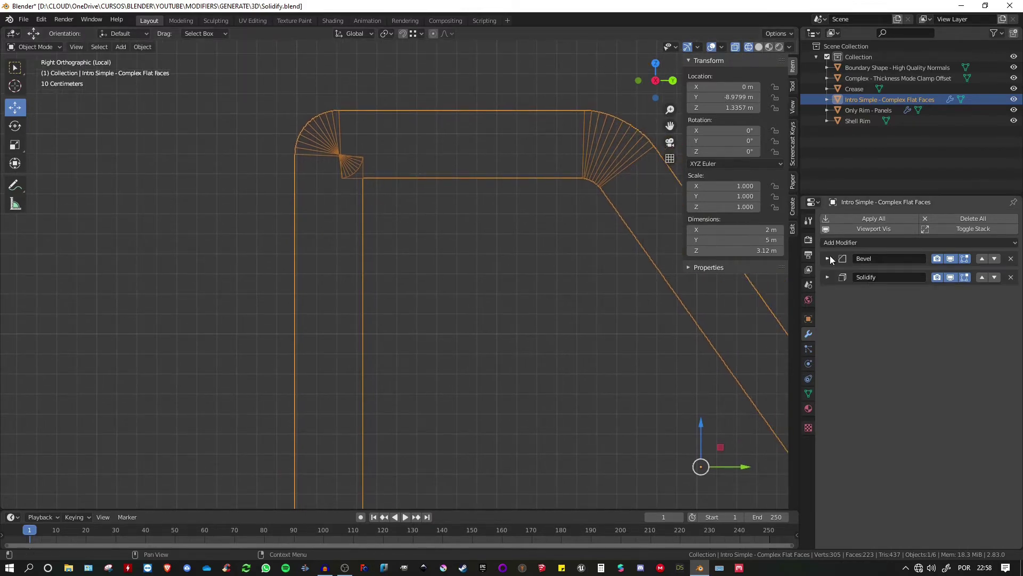
pyautogui.click(828, 277)
pyautogui.moveTo(885, 320)
pyautogui.mouseDown()
pyautogui.moveTo(900, 319)
pyautogui.moveTo(869, 319)
pyautogui.mouseUp()
pyautogui.scroll(-4, 534, 287)
pyautogui.keyDown('shift'); pyautogui.moveTo(534, 287); pyautogui.dragTo(430, 232, button='middle'); pyautogui.keyUp('shift')
pyautogui.moveTo(875, 320); pyautogui.dragTo(889, 319)
pyautogui.moveTo(870, 320); pyautogui.dragTo(882, 320)
pyautogui.keyDown('shift'); pyautogui.moveTo(320, 236); pyautogui.dragTo(437, 275, button='middle'); pyautogui.keyUp('shift')
pyautogui.scroll(3, 438, 244)
pyautogui.scroll(3, 439, 238)
pyautogui.keyDown('shift'); pyautogui.moveTo(491, 220); pyautogui.dragTo(408, 273, button='middle'); pyautogui.keyUp('shift')
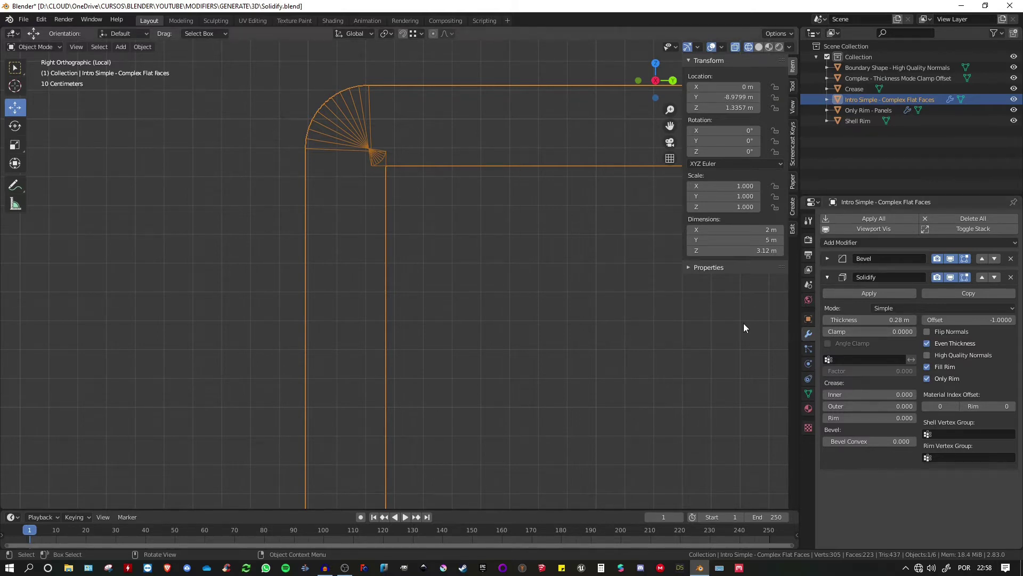
# Set the Solidify Clamp to 0.236 and check the whole profile.
pyautogui.moveTo(842, 332); pyautogui.dragTo(851, 331)
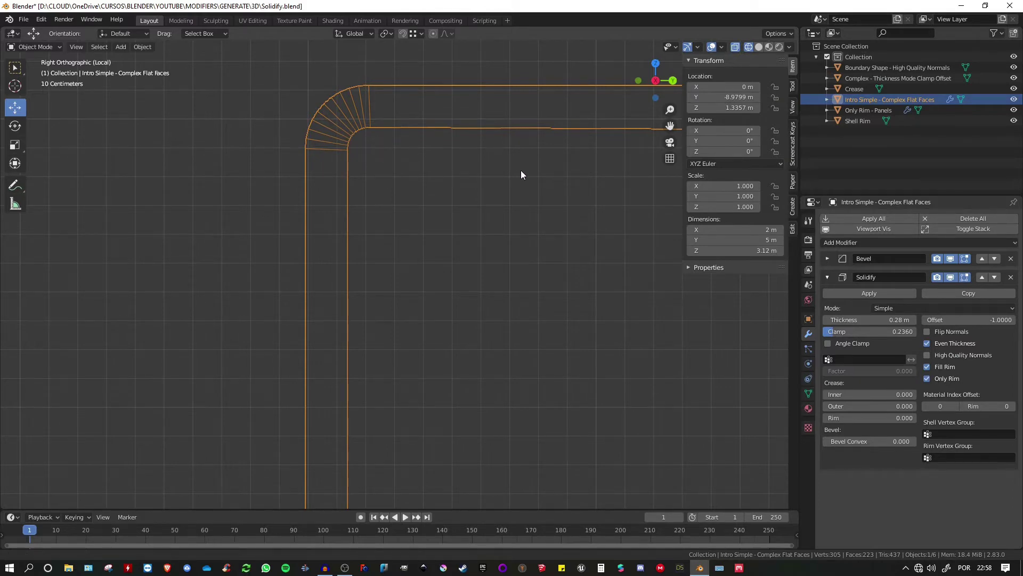
pyautogui.scroll(-6, 520, 170)
pyautogui.scroll(-2, 406, 163)
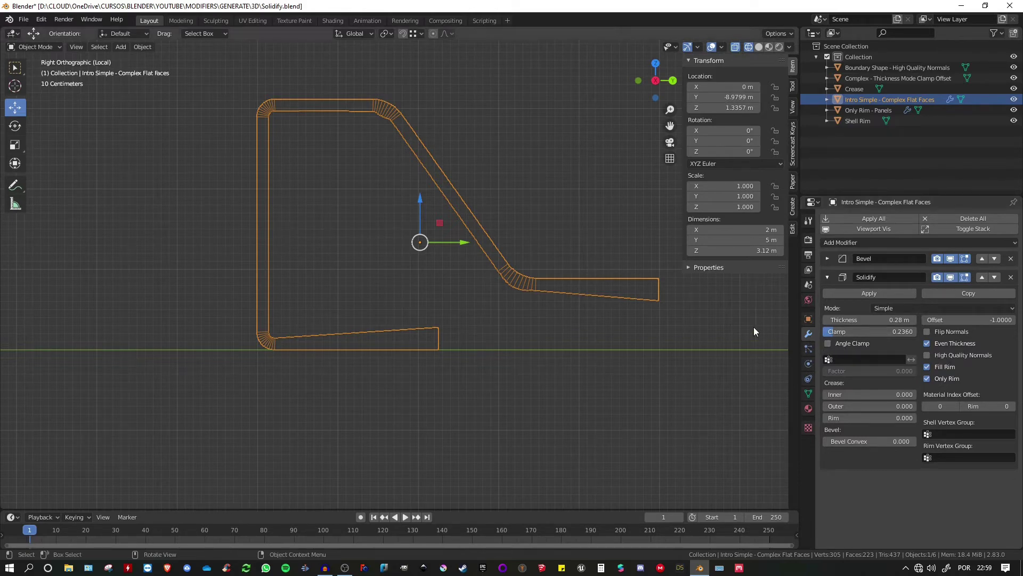
# Enable Angle Clamp on the Solidify modifier and raise Clamp to its maximum of 2.
pyautogui.click(828, 346)
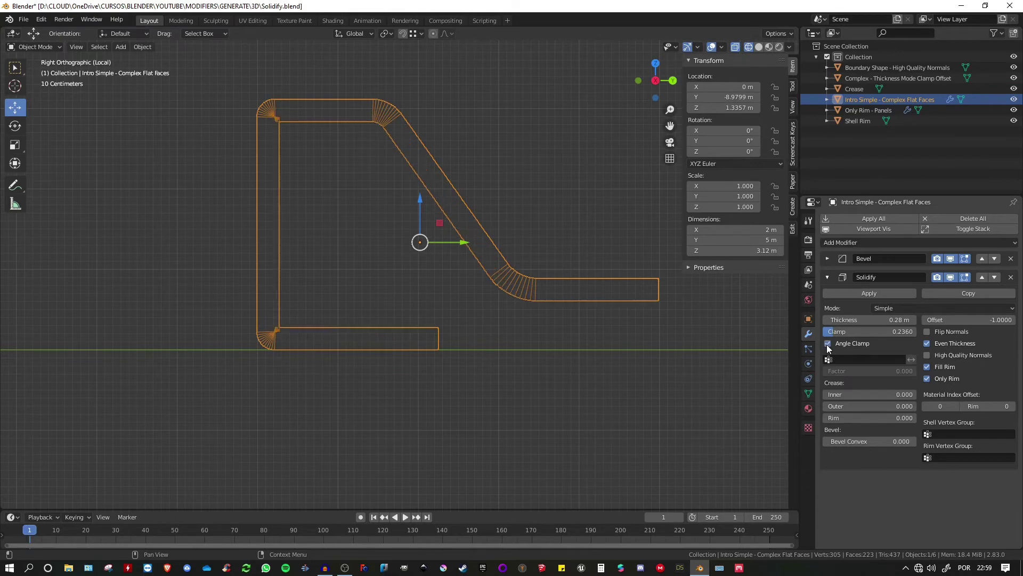
pyautogui.keyDown('shift'); pyautogui.moveTo(375, 247); pyautogui.dragTo(453, 292, button='middle'); pyautogui.keyUp('shift')
pyautogui.scroll(5, 359, 232)
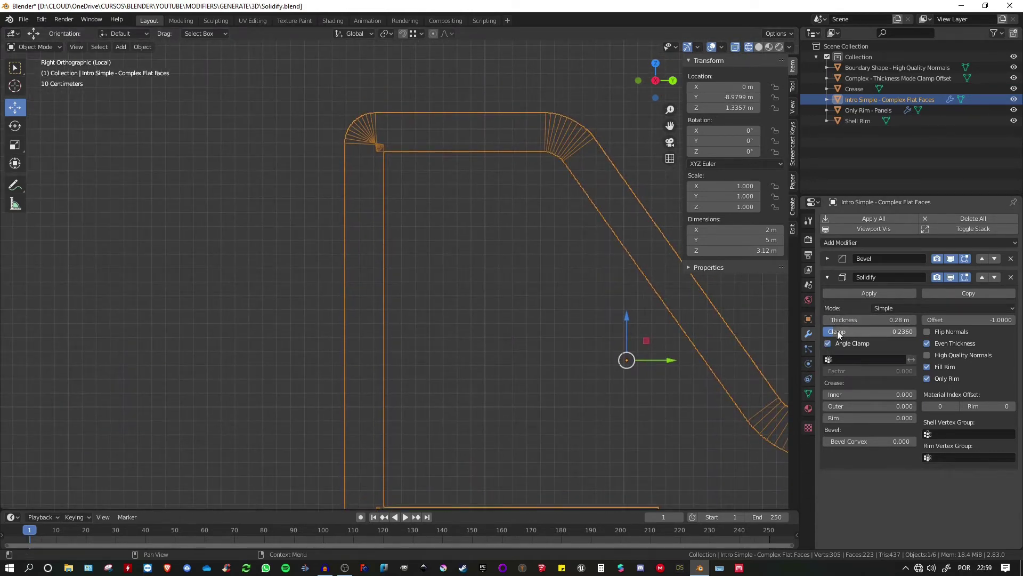
pyautogui.moveTo(842, 333); pyautogui.dragTo(921, 335)
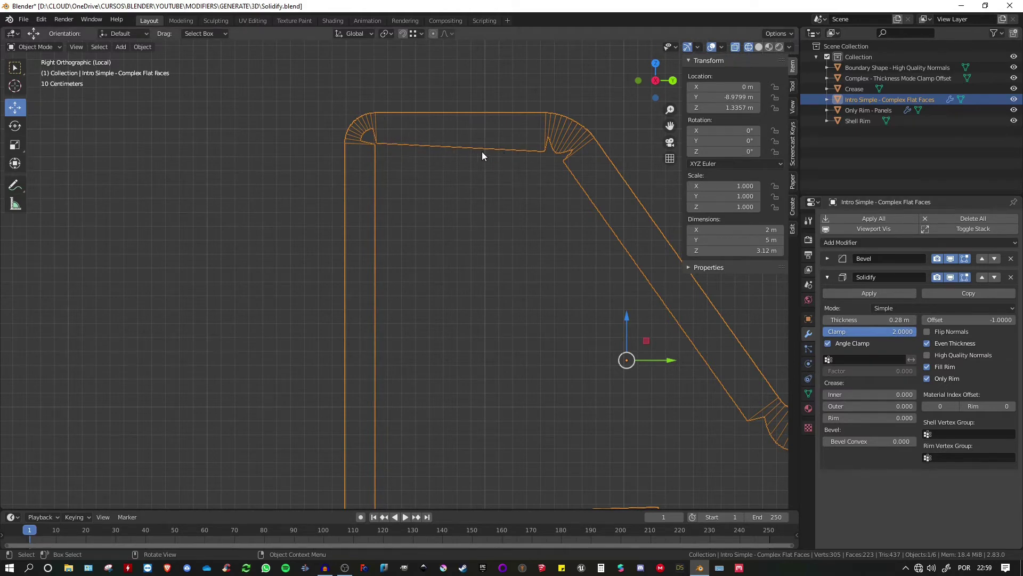
# Examine how the clamped inner edges behave at the rounded corners and along the straight segments of the profile.
pyautogui.scroll(2, 480, 179)
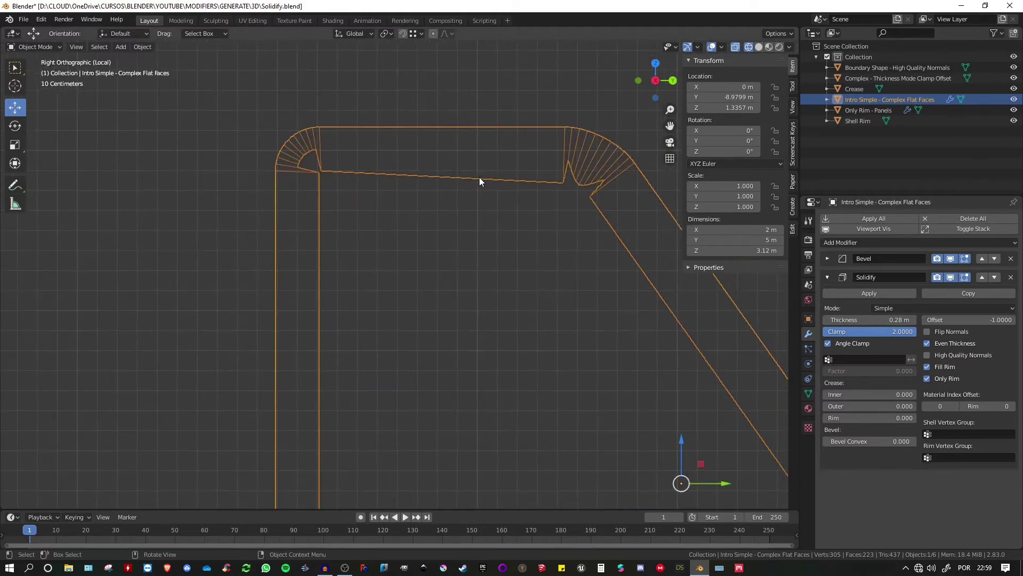
pyautogui.scroll(4, 312, 171)
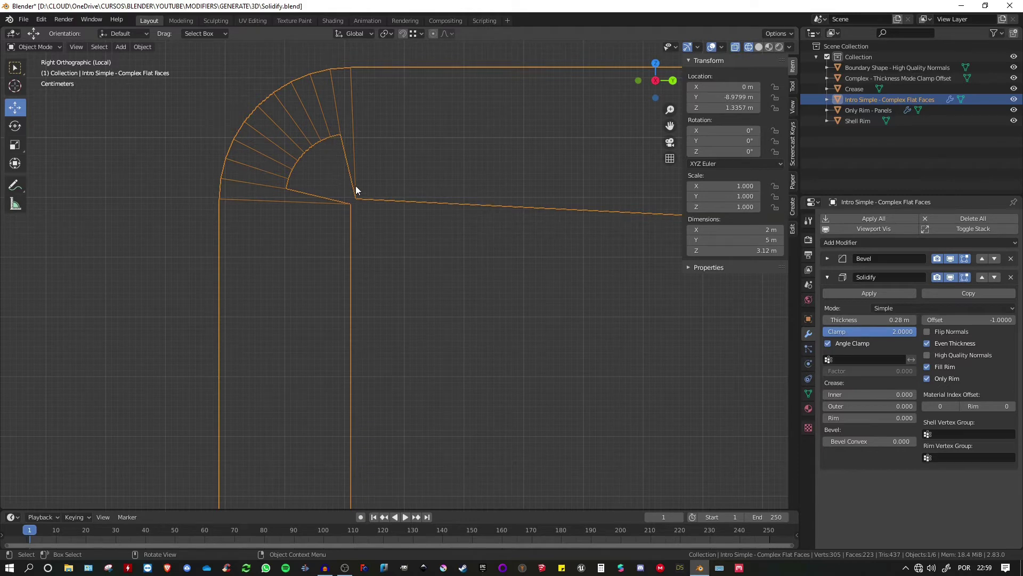
pyautogui.scroll(-2, 356, 186)
pyautogui.scroll(-3, 303, 185)
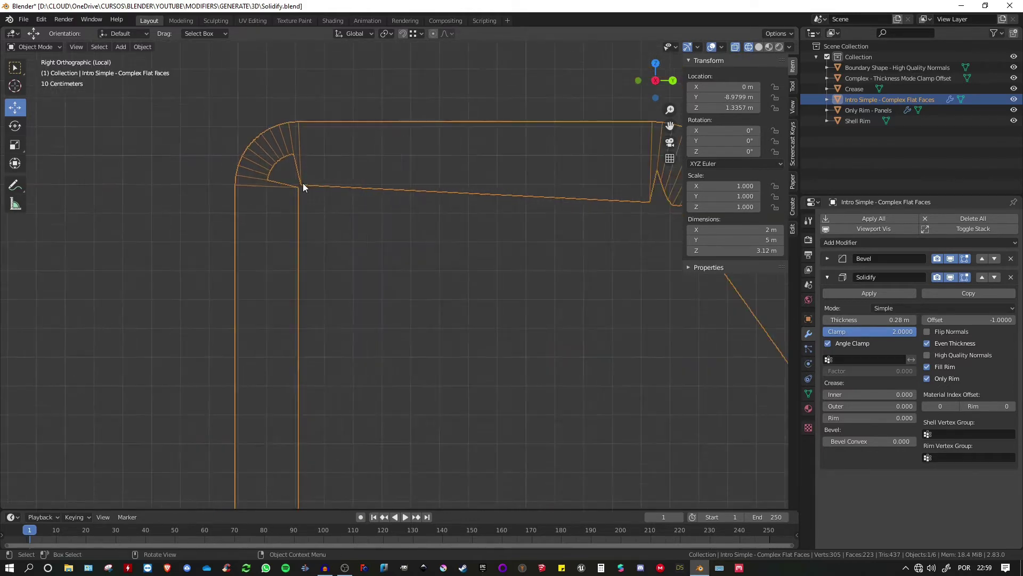
pyautogui.scroll(-2, 446, 186)
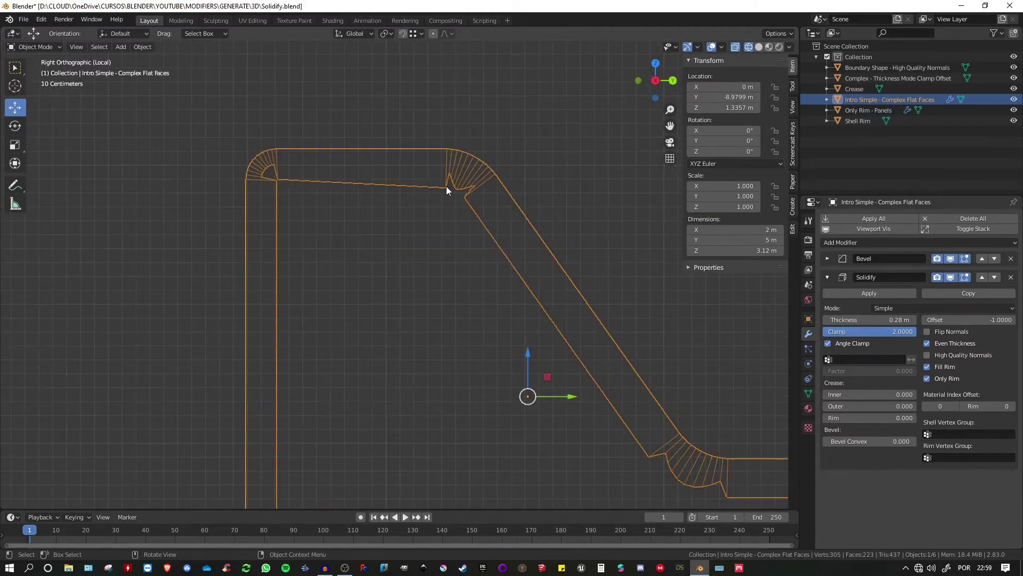
pyautogui.keyDown('shift'); pyautogui.moveTo(464, 203); pyautogui.dragTo(371, 115, button='middle'); pyautogui.keyUp('shift')
pyautogui.keyDown('shift'); pyautogui.moveTo(414, 343); pyautogui.dragTo(433, 338, button='middle'); pyautogui.keyUp('shift')
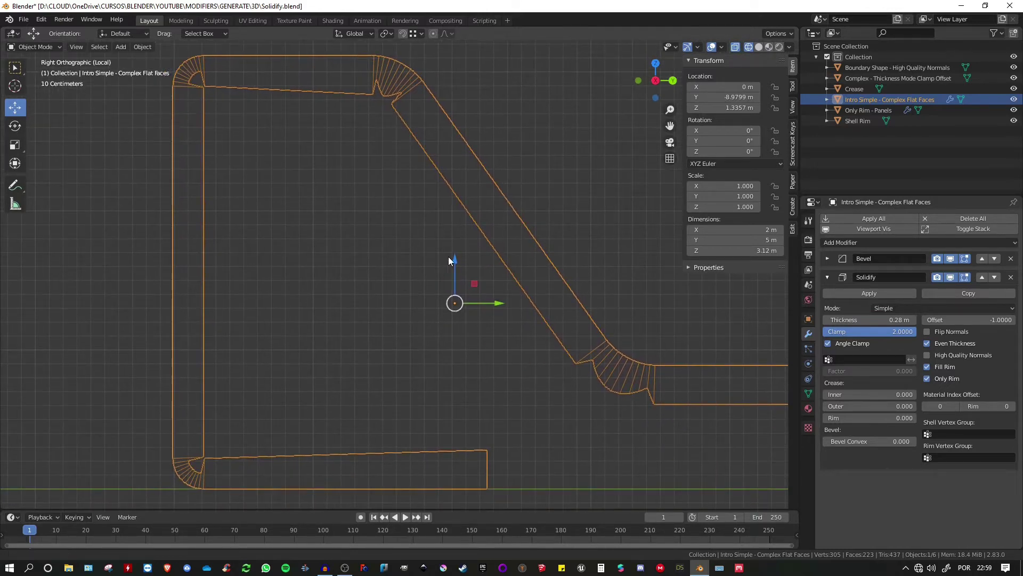
pyautogui.keyDown('shift'); pyautogui.moveTo(449, 257); pyautogui.dragTo(485, 254, button='middle'); pyautogui.keyUp('shift')
pyautogui.keyDown('shift'); pyautogui.moveTo(318, 102); pyautogui.dragTo(337, 142, button='middle'); pyautogui.keyUp('shift')
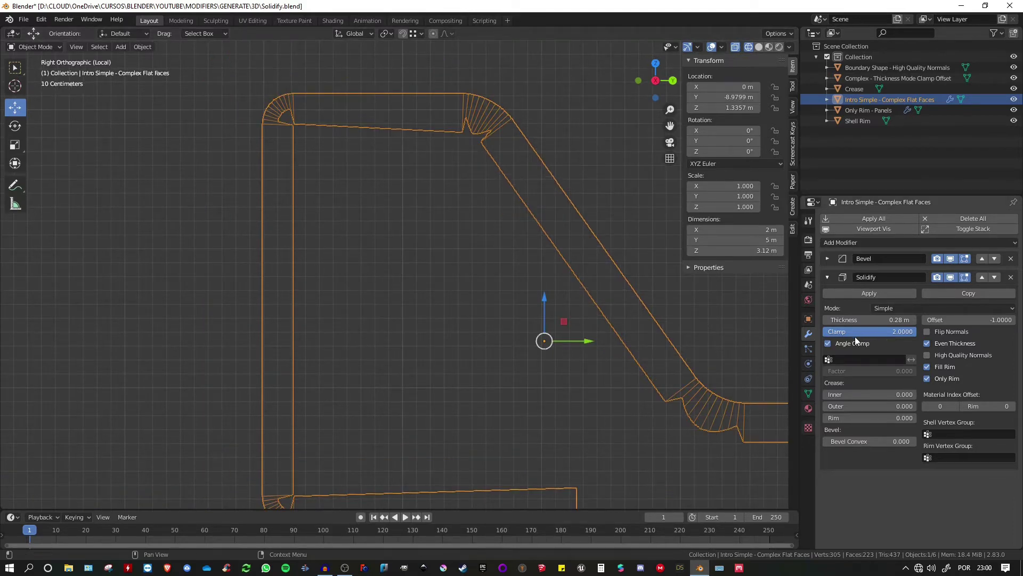
# Reset the Solidify Clamp to 0 and reduce the thickness to 0.147 m.
pyautogui.moveTo(910, 332); pyautogui.dragTo(824, 324)
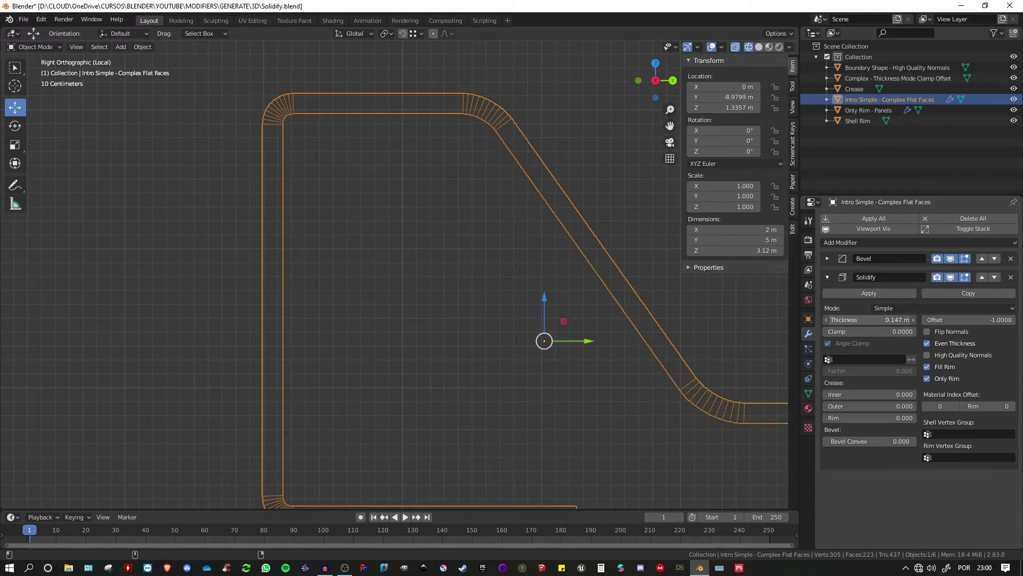
pyautogui.scroll(-3, 453, 286)
pyautogui.moveTo(474, 268); pyautogui.dragTo(518, 273, button='middle')
# Switch the viewport back to solid shading to show the rounded shell.
pyautogui.press('z')
pyautogui.click(592, 260)
pyautogui.moveTo(591, 260); pyautogui.dragTo(541, 232, button='middle')
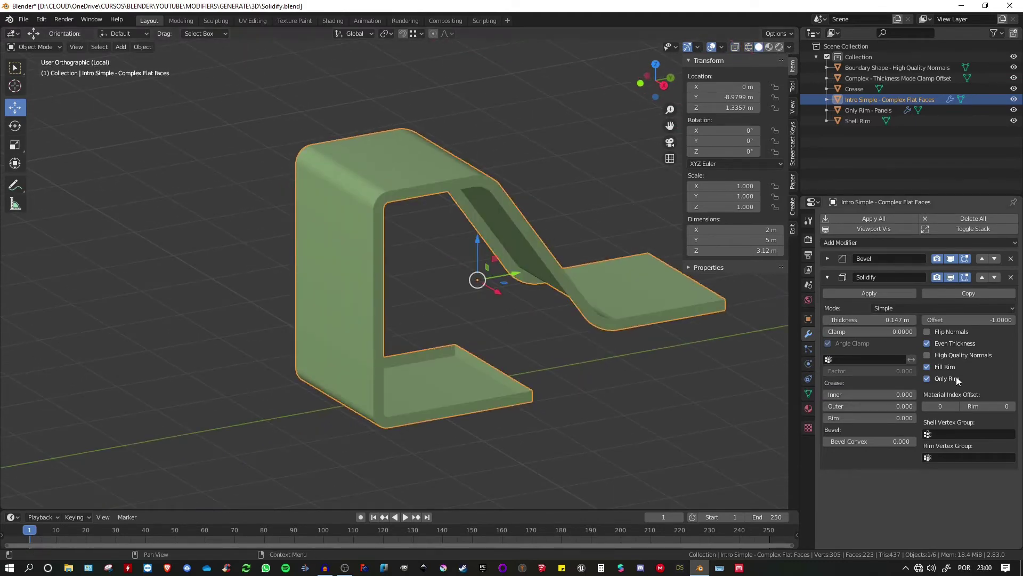
# Disable Only Rim on the Solidify modifier and turn off the Bevel modifier's viewport display.
pyautogui.click(927, 379)
pyautogui.keyDown('shift'); pyautogui.moveTo(520, 285); pyautogui.dragTo(523, 251, button='middle'); pyautogui.keyUp('shift')
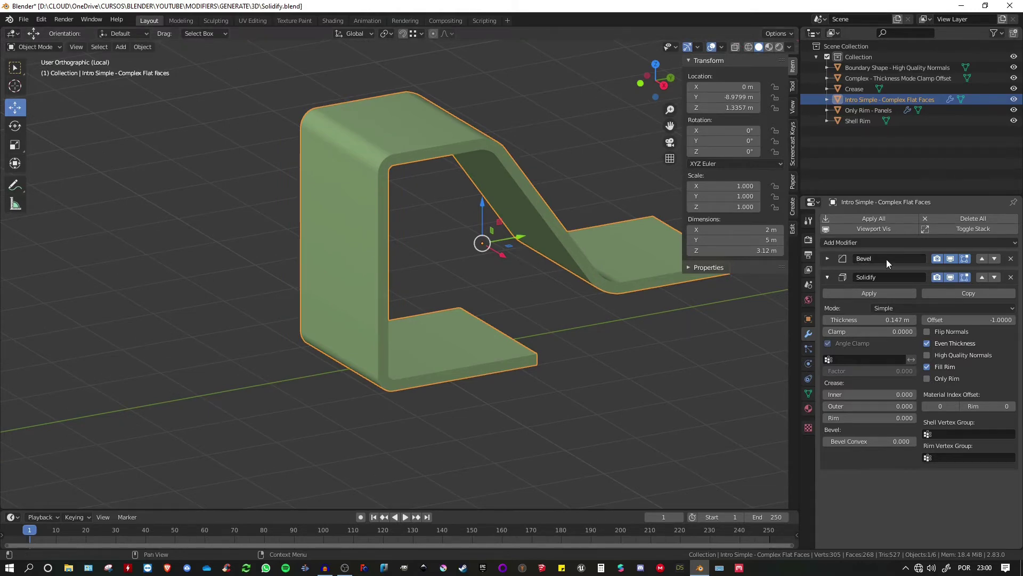
pyautogui.click(950, 258)
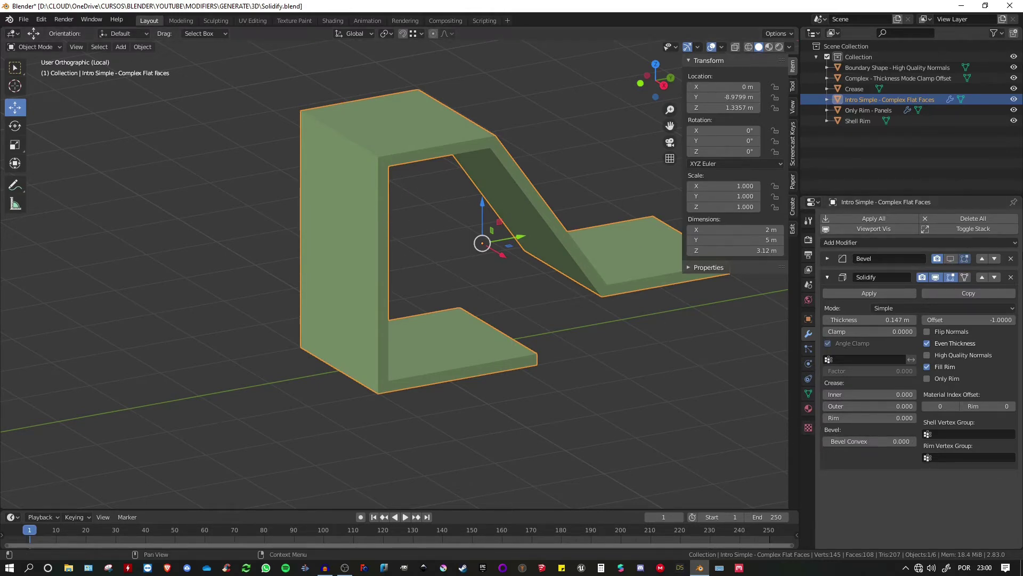
# Remove the existing Bevel modifier from the profile and set the Solidify modifier's Bevel Convex to 1.
pyautogui.click(1010, 259)
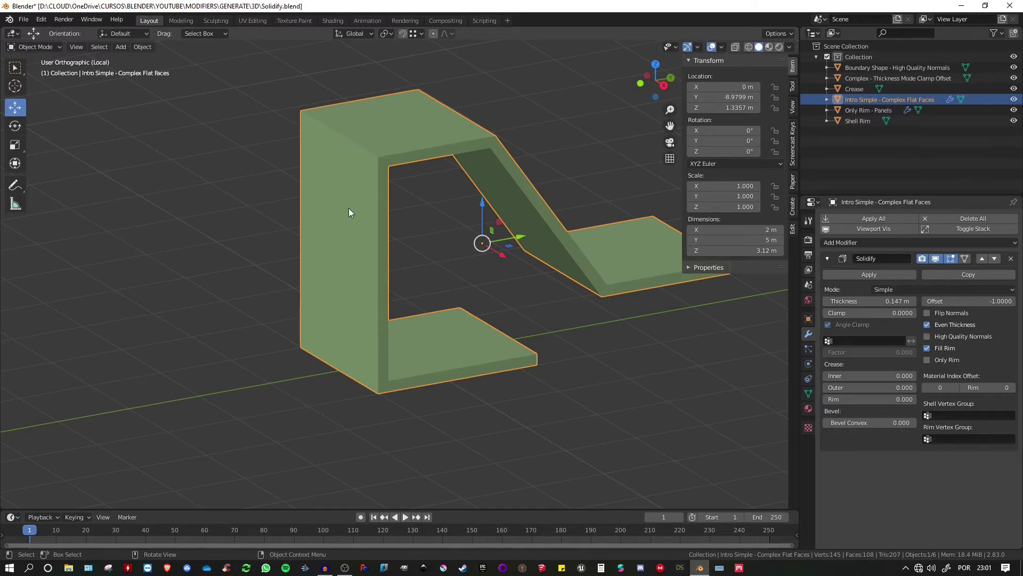
pyautogui.click(867, 422)
pyautogui.write('0.0')
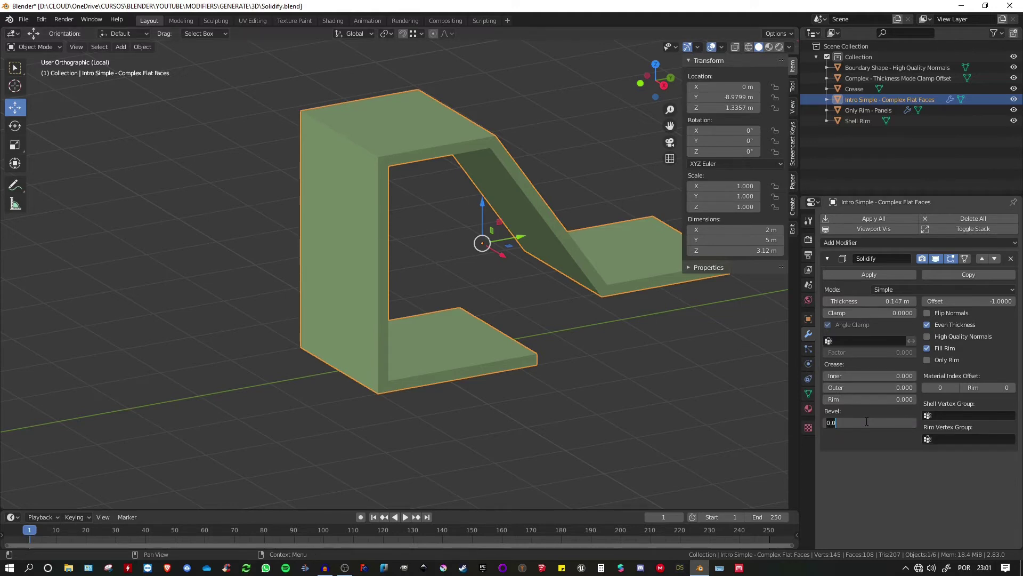
pyautogui.write('1')
pyautogui.press('Return')
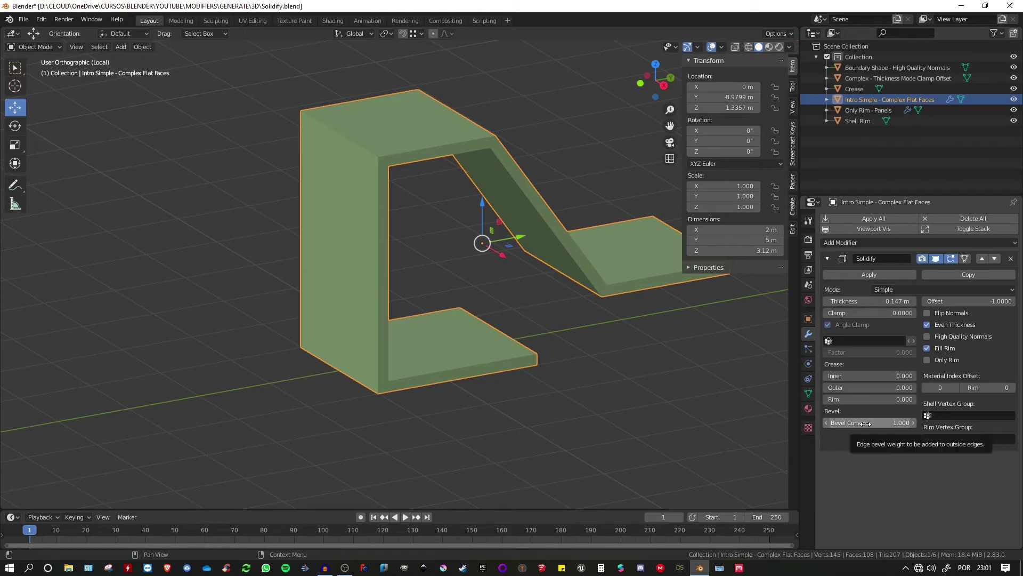
# Add a new Bevel modifier after Solidify and inspect the bevelled edges of the profile.
pyautogui.click(827, 258)
pyautogui.click(835, 242)
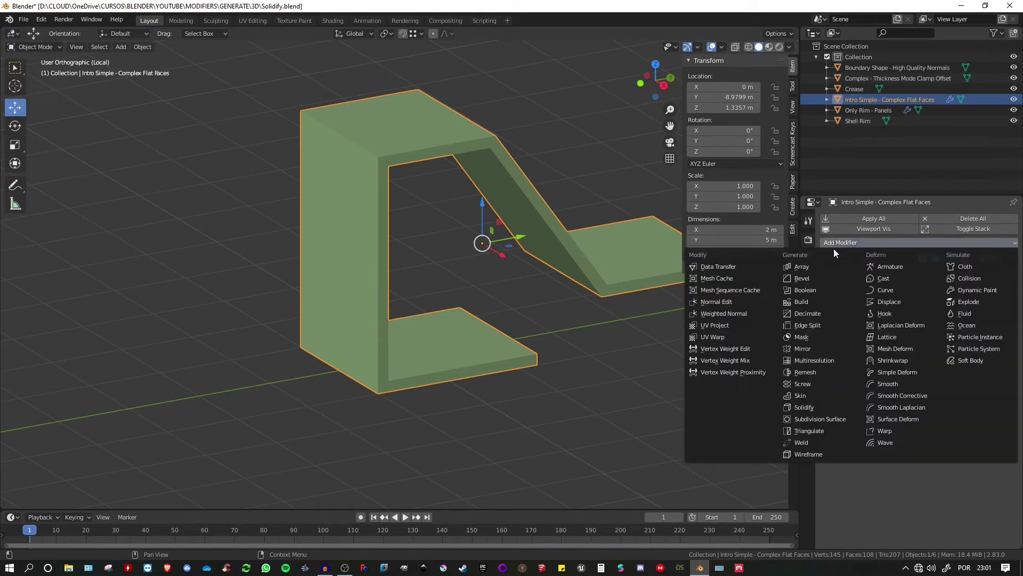
pyautogui.click(807, 277)
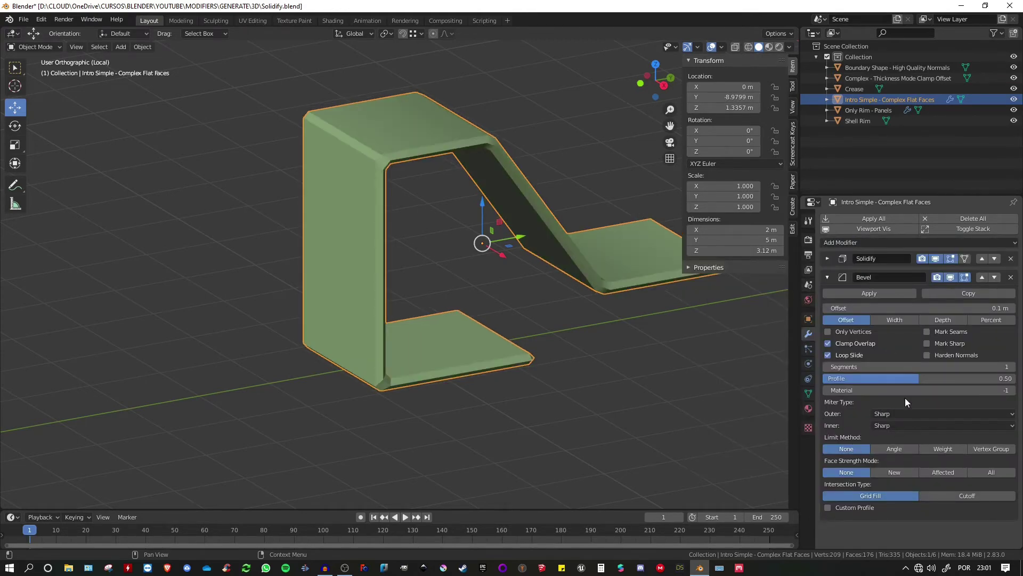
pyautogui.scroll(4, 443, 158)
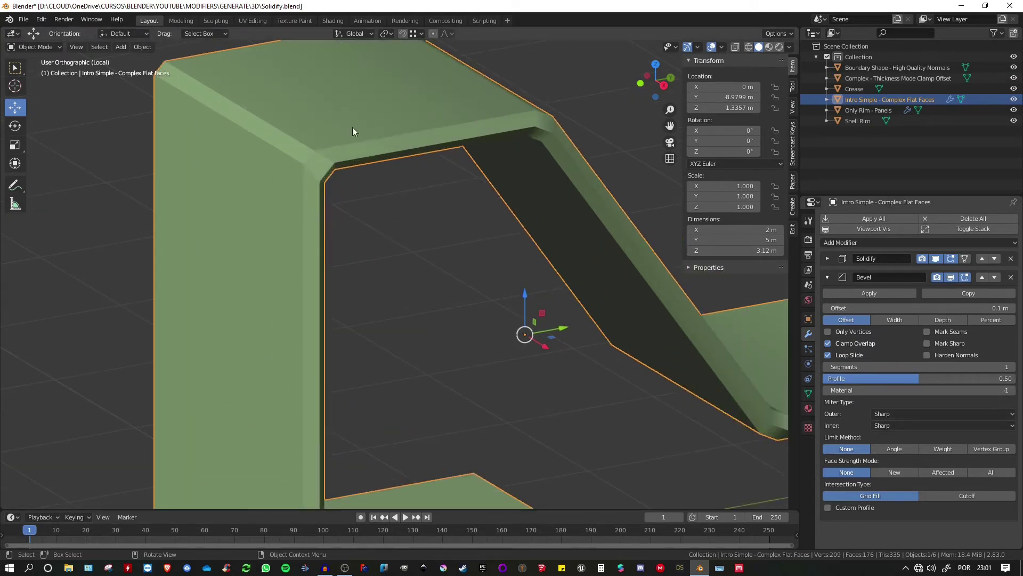
pyautogui.scroll(-4, 433, 145)
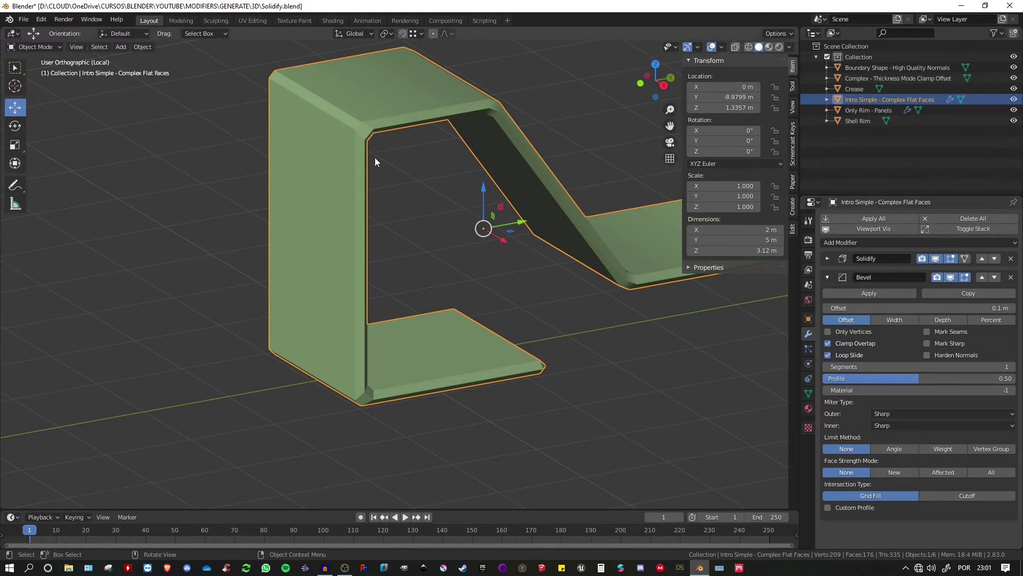
# Try an edge Bevel Weight of 1.00 on the upper outer corner edge in Edit Mode, lower it again and return to Object Mode.
pyautogui.press('Tab')
pyautogui.click(320, 106)
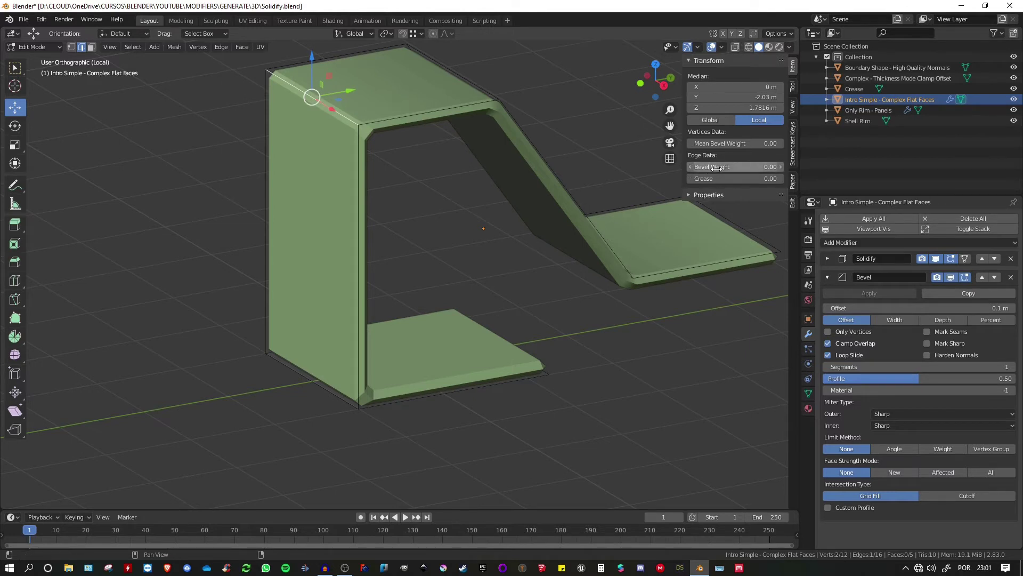
pyautogui.moveTo(717, 168); pyautogui.dragTo(783, 168)
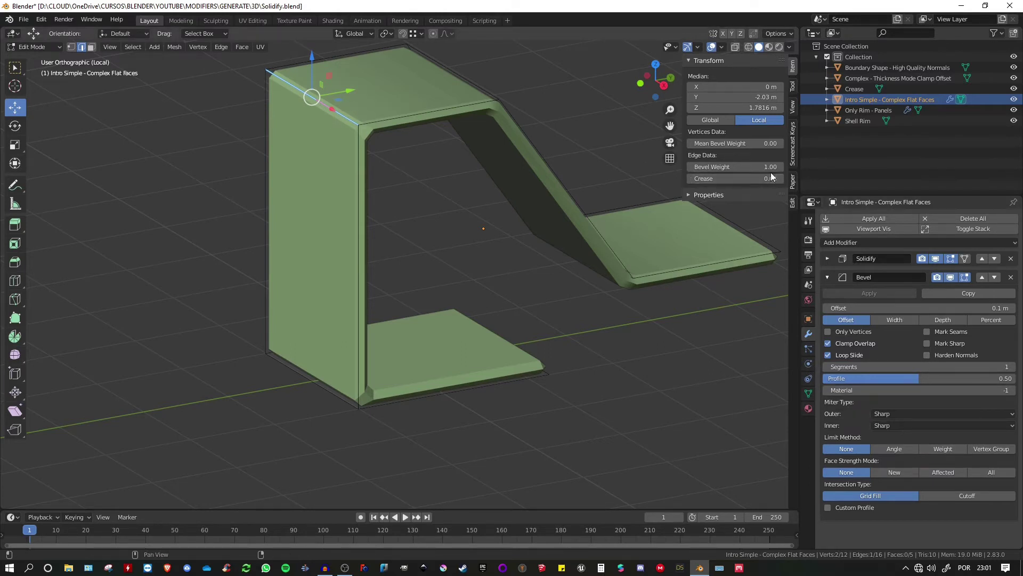
pyautogui.moveTo(749, 164); pyautogui.dragTo(720, 164)
pyautogui.press('Tab')
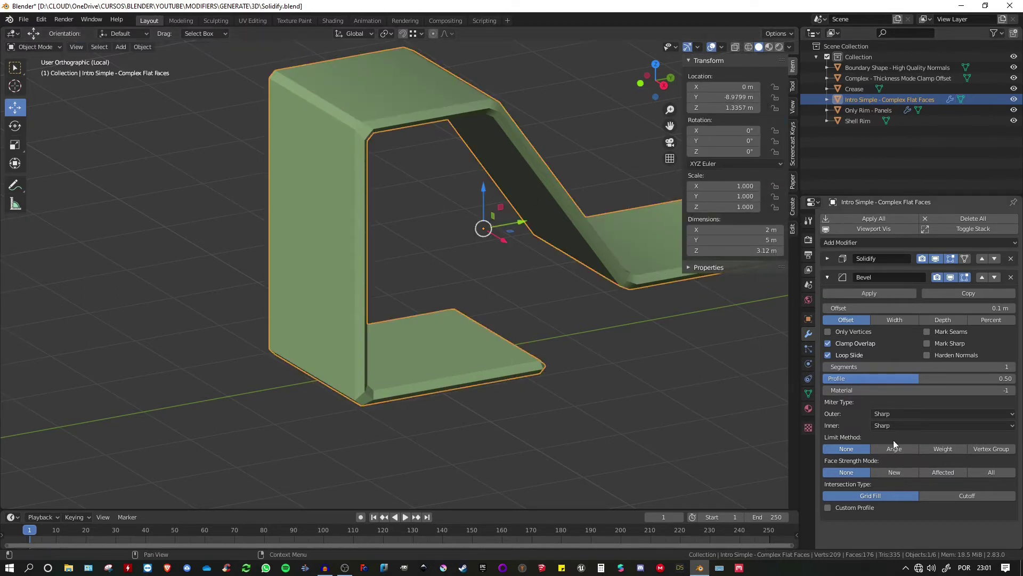
# Limit the Bevel modifier by Weight and raise its segments to 7.
pyautogui.click(941, 449)
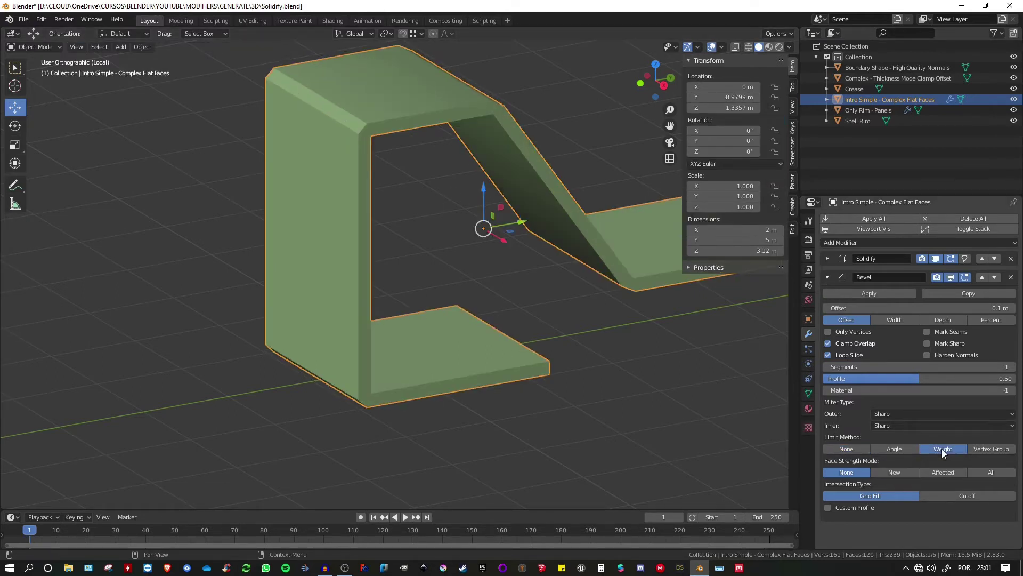
pyautogui.click(1011, 367)
pyautogui.click(1012, 367)
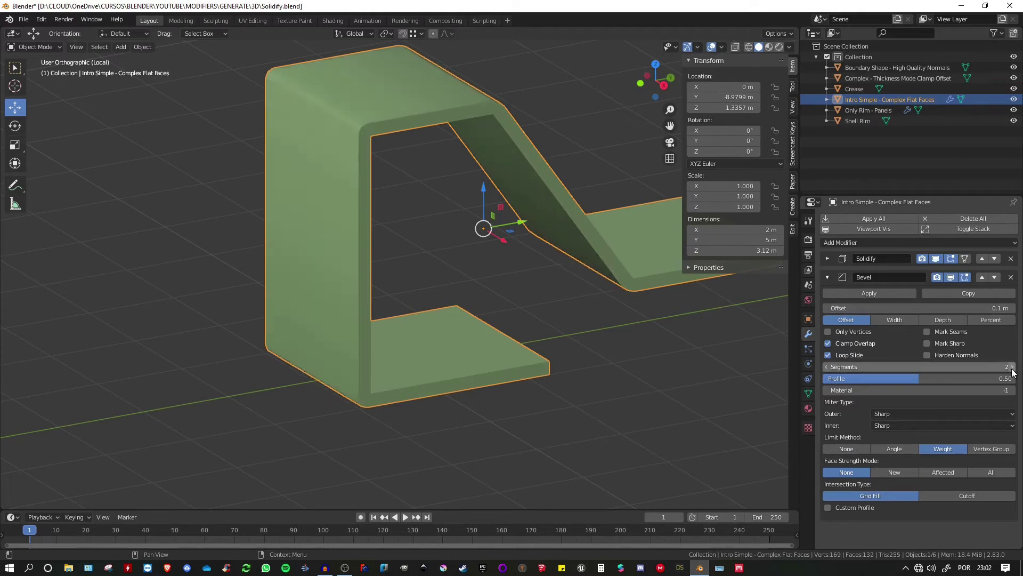
pyautogui.click(1012, 367)
pyautogui.moveTo(1011, 367); pyautogui.dragTo(1015, 368)
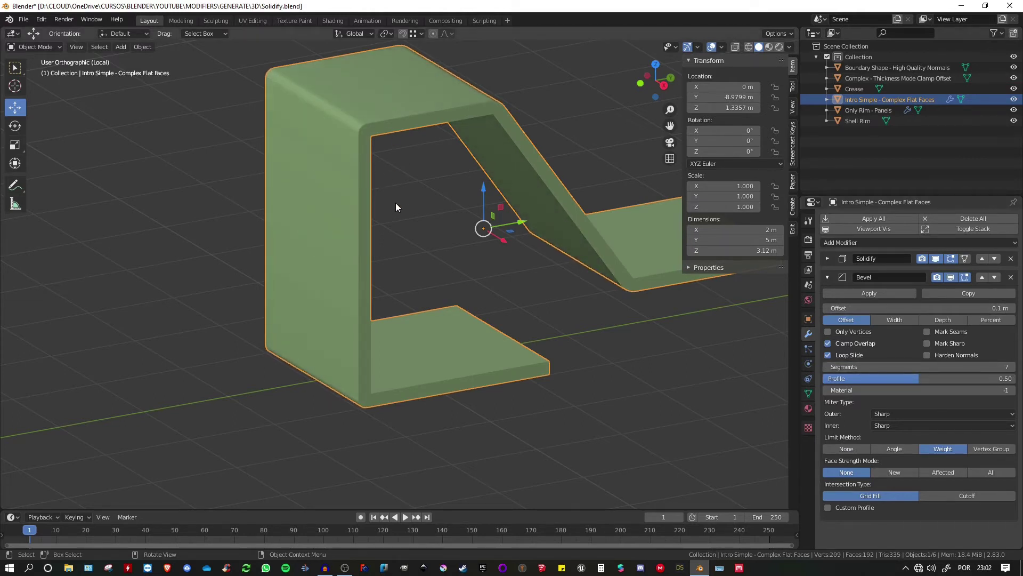
# Increase the Bevel modifier's offset to 0.27 m and inspect the rounded outer corners from several angles.
pyautogui.scroll(-2, 408, 184)
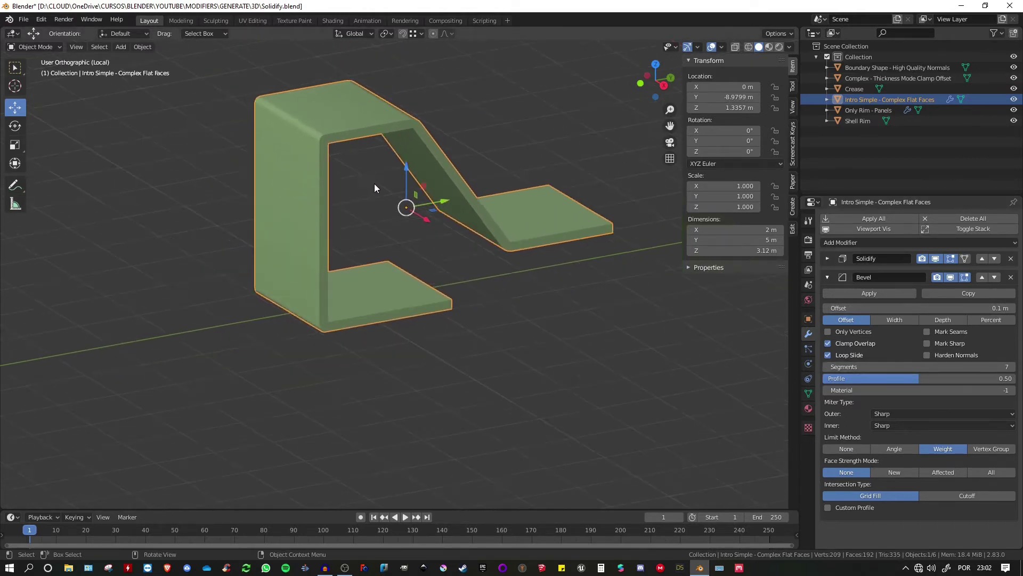
pyautogui.moveTo(387, 240); pyautogui.dragTo(284, 108, button='middle')
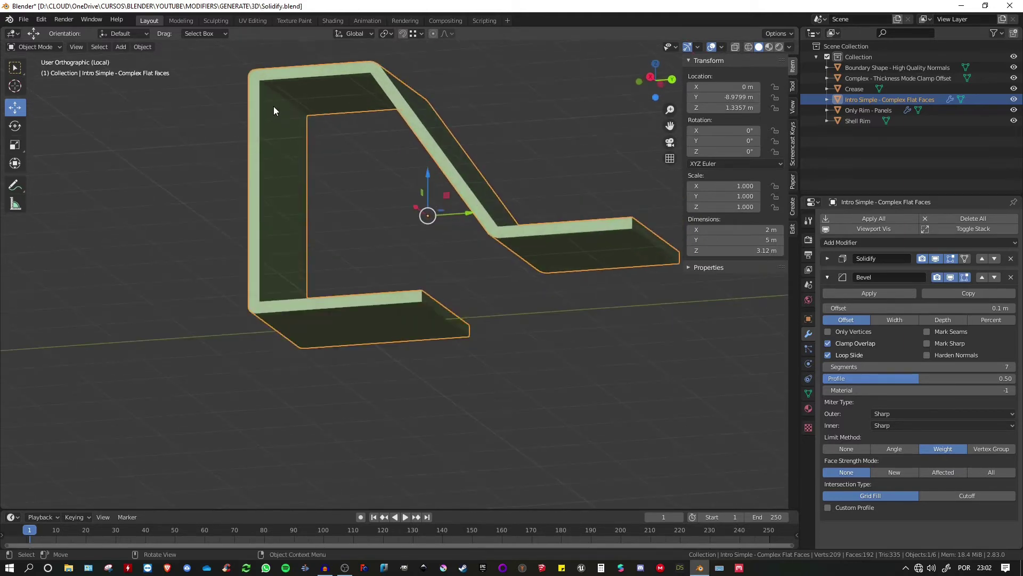
pyautogui.moveTo(915, 308); pyautogui.dragTo(925, 308)
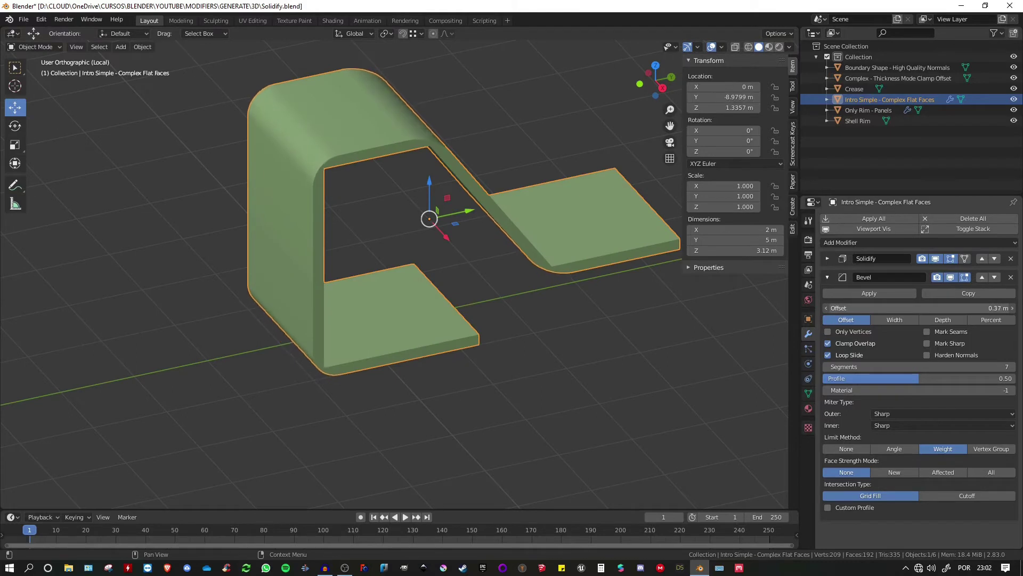
pyautogui.moveTo(526, 292); pyautogui.dragTo(297, 108, button='middle')
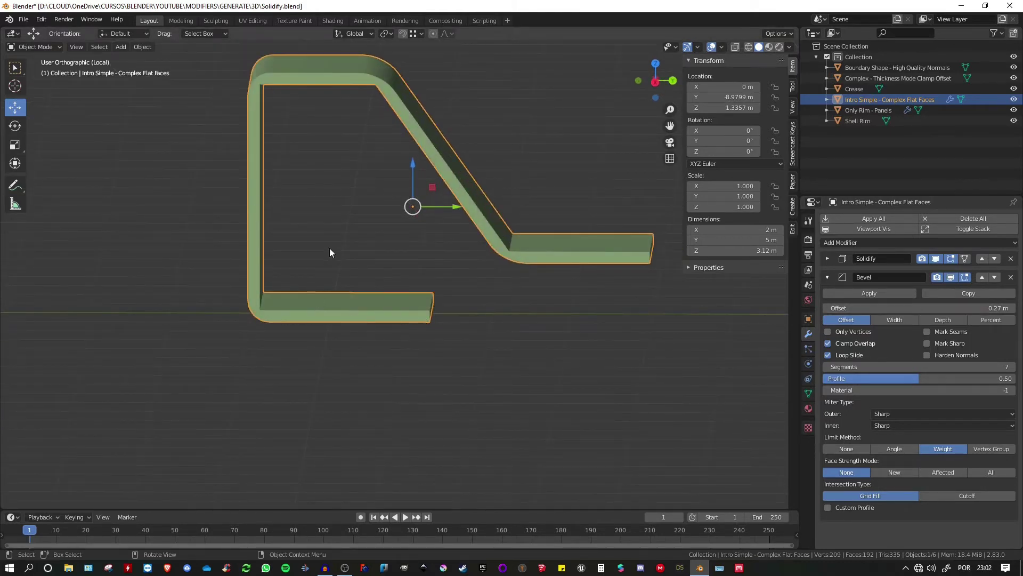
pyautogui.moveTo(330, 248); pyautogui.dragTo(441, 164, button='middle')
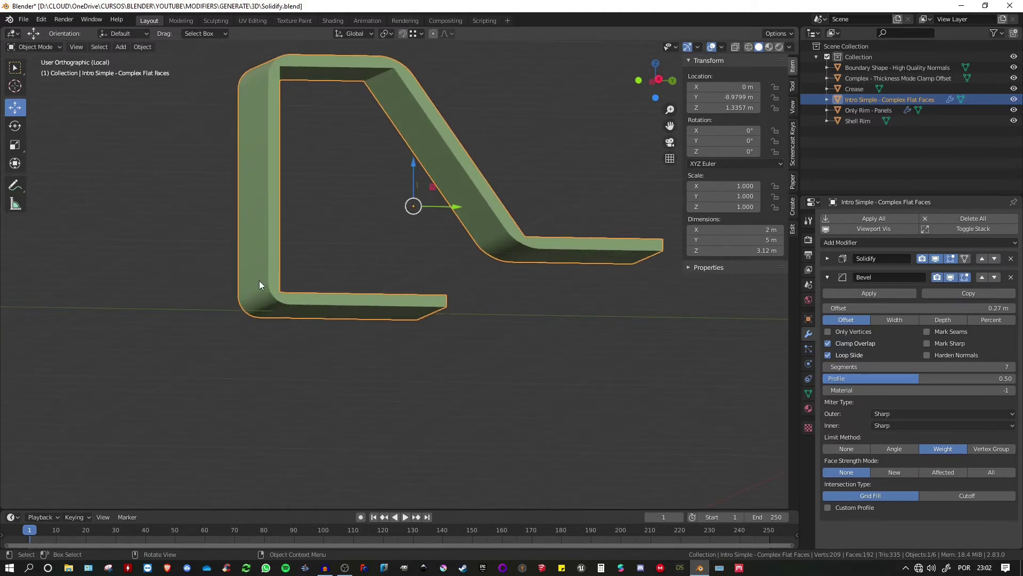
pyautogui.moveTo(259, 284); pyautogui.dragTo(307, 104, button='middle')
pyautogui.moveTo(392, 117); pyautogui.dragTo(386, 97, button='middle')
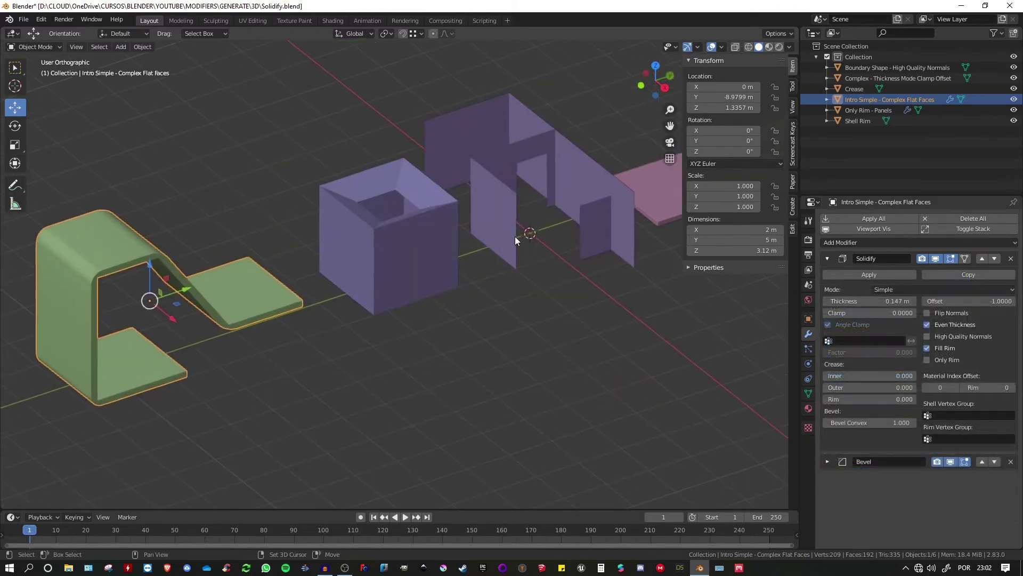
# Isolate the Boundary Shape - High Quality Normals box in local view and show it in wireframe from the front.
pyautogui.click(432, 248)
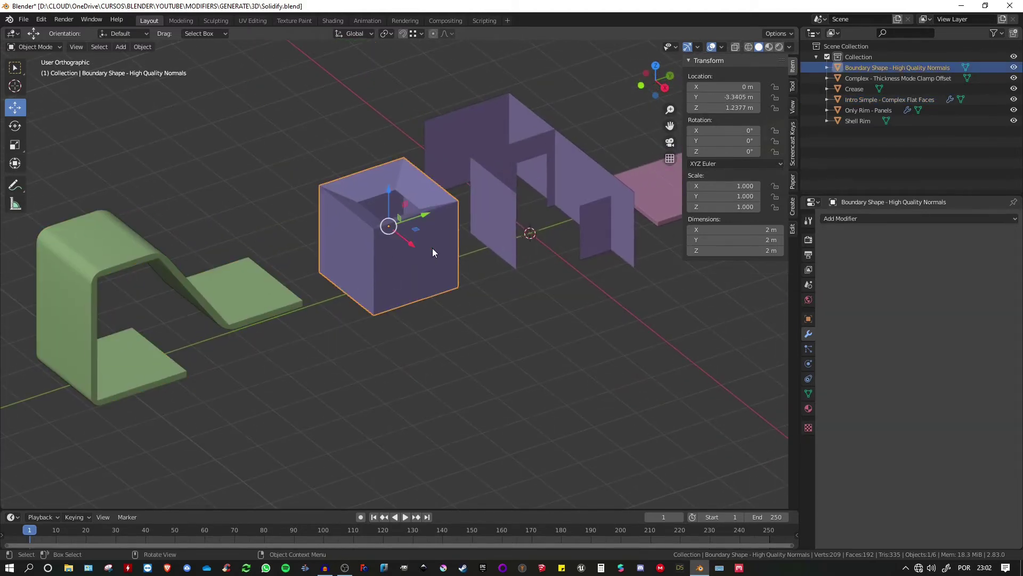
pyautogui.moveTo(433, 247); pyautogui.dragTo(375, 232, button='middle')
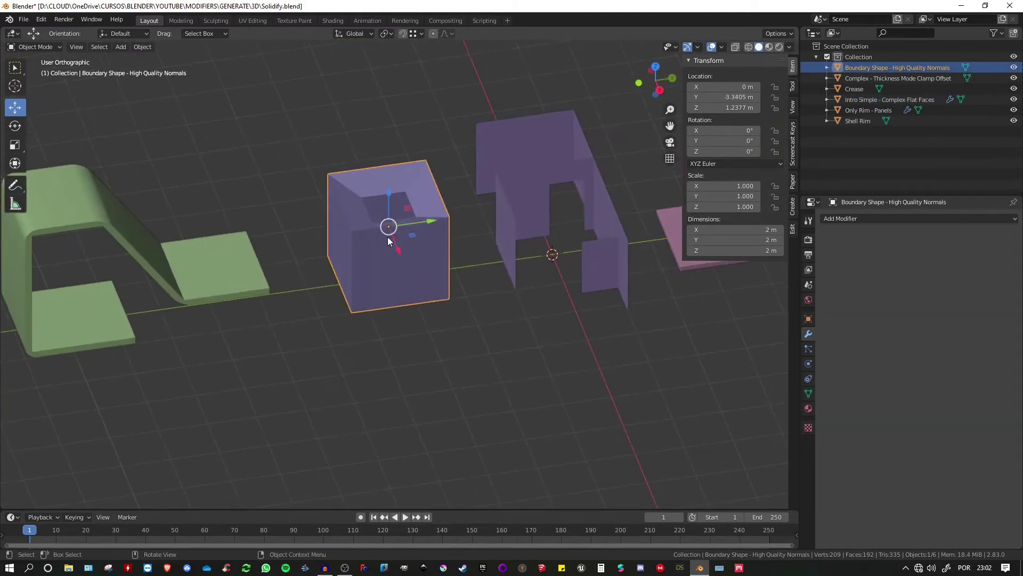
pyautogui.scroll(3, 399, 224)
pyautogui.press('KP_Divide')
pyautogui.press('KP_1')
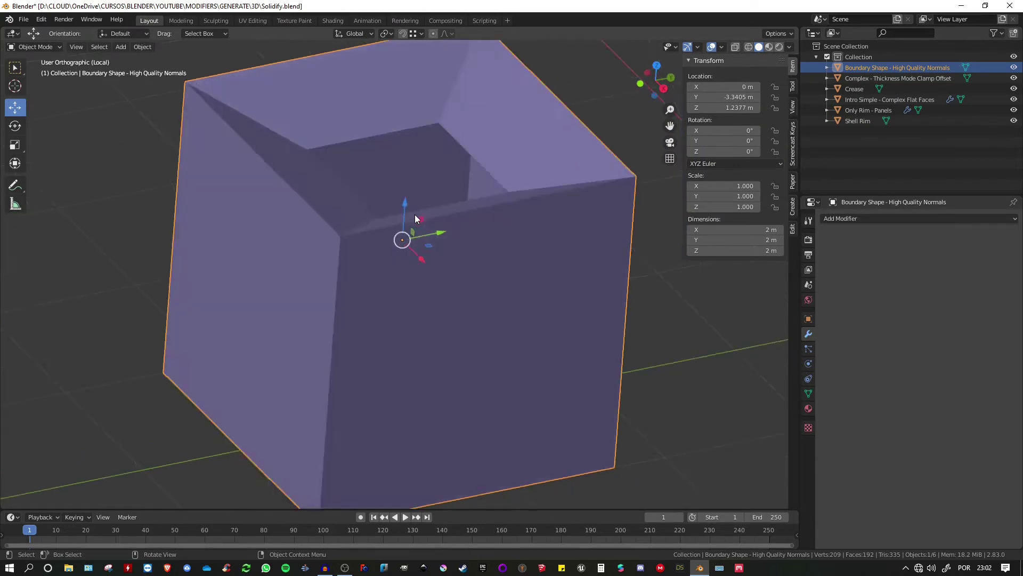
pyautogui.press('z')
pyautogui.click(333, 213)
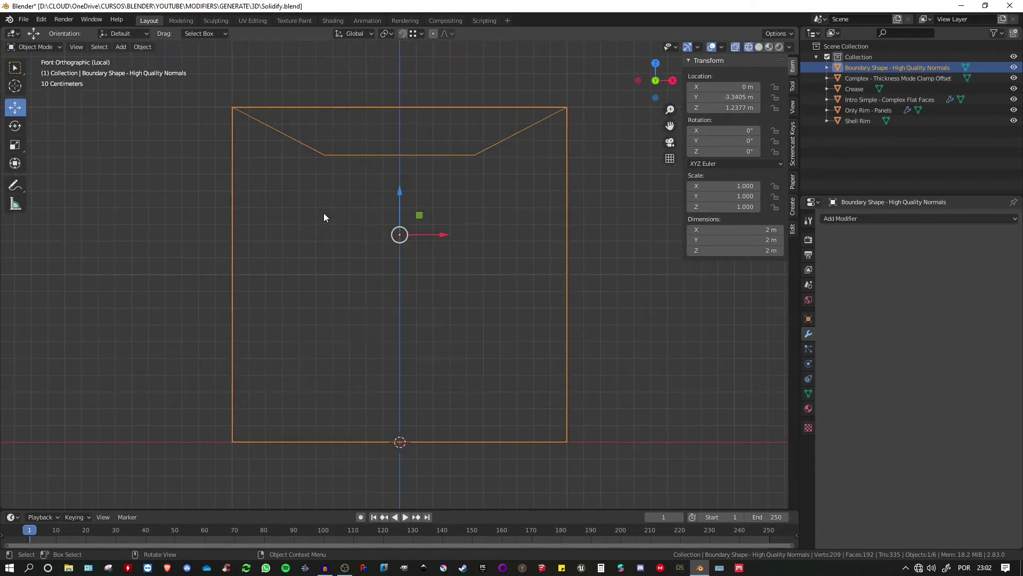
# Examine the box's inward-sloping opening in solid shading, then return to the front wireframe view.
pyautogui.moveTo(325, 217)
pyautogui.mouseDown(button='middle')
pyautogui.moveTo(408, 196)
pyautogui.moveTo(415, 213)
pyautogui.mouseUp(button='middle')
pyautogui.press('z')
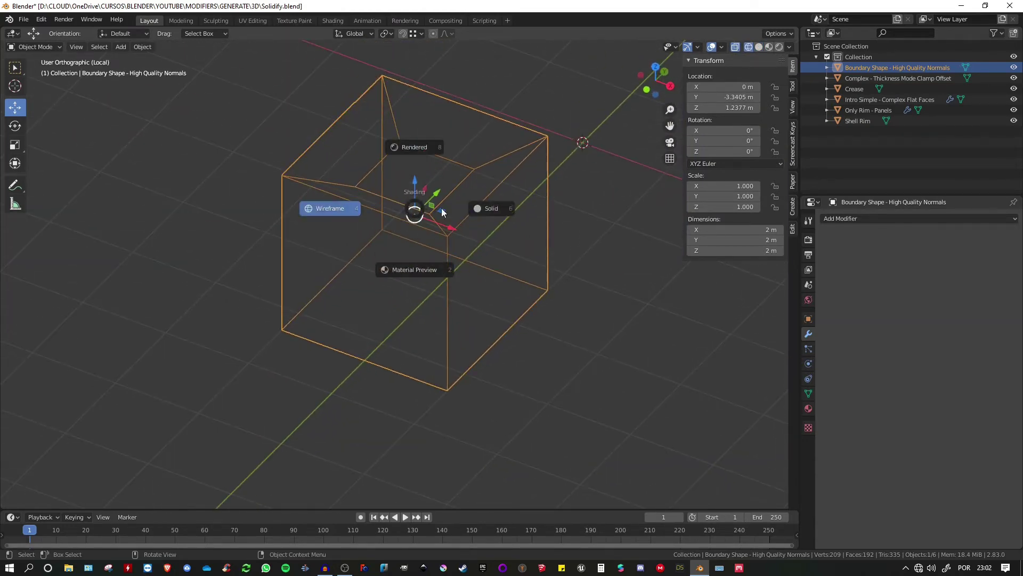
pyautogui.click(488, 205)
pyautogui.scroll(3, 481, 180)
pyautogui.moveTo(474, 181)
pyautogui.mouseDown(button='middle')
pyautogui.moveTo(324, 210)
pyautogui.moveTo(308, 169)
pyautogui.moveTo(398, 173)
pyautogui.moveTo(457, 202)
pyautogui.mouseUp(button='middle')
pyautogui.moveTo(509, 169)
pyautogui.mouseDown(button='middle')
pyautogui.moveTo(502, 160)
pyautogui.moveTo(553, 139)
pyautogui.moveTo(491, 121)
pyautogui.mouseUp(button='middle')
pyautogui.press('KP_1')
pyautogui.press('z')
pyautogui.click(414, 201)
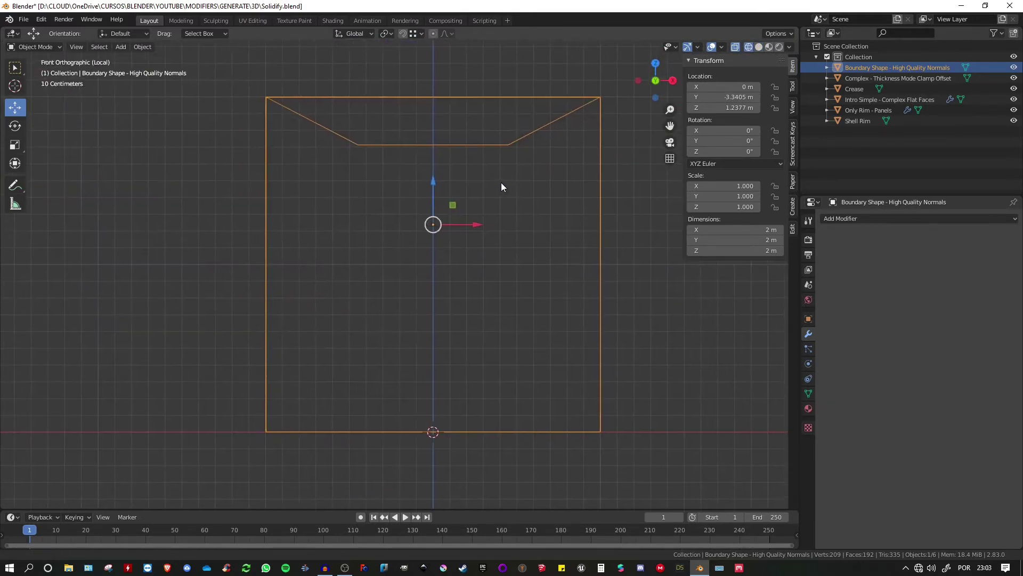
# Add a Solidify modifier to the box with 0.19 m thickness, Even Thickness and High Quality Normals enabled.
pyautogui.click(861, 218)
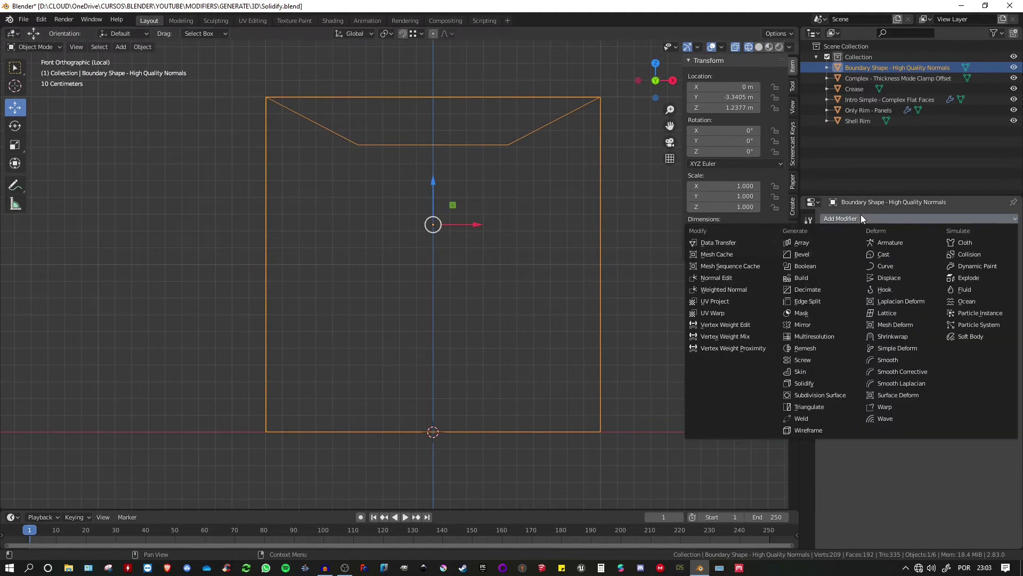
pyautogui.click(805, 383)
pyautogui.moveTo(851, 302); pyautogui.dragTo(924, 302)
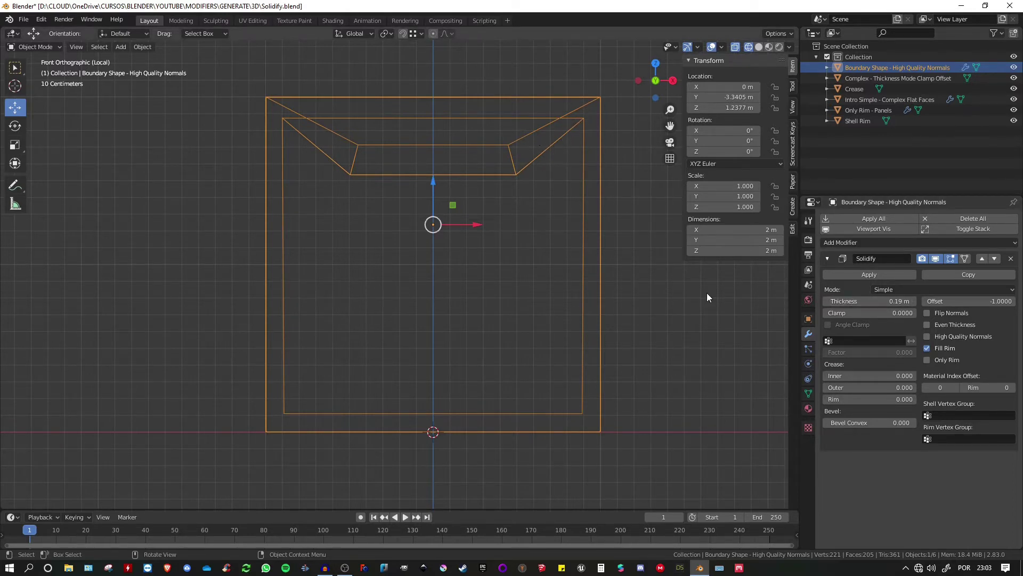
pyautogui.click(927, 325)
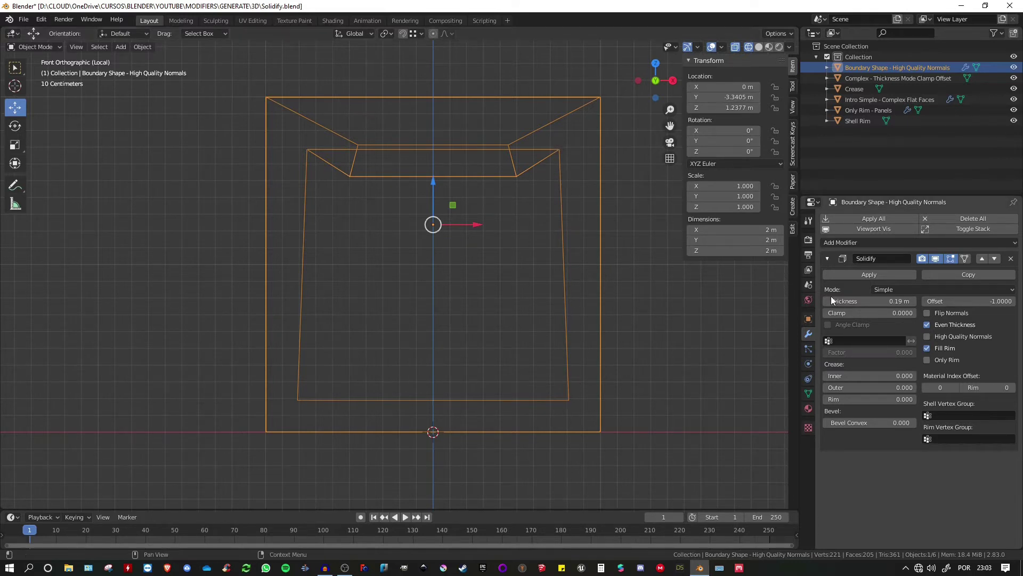
pyautogui.click(928, 340)
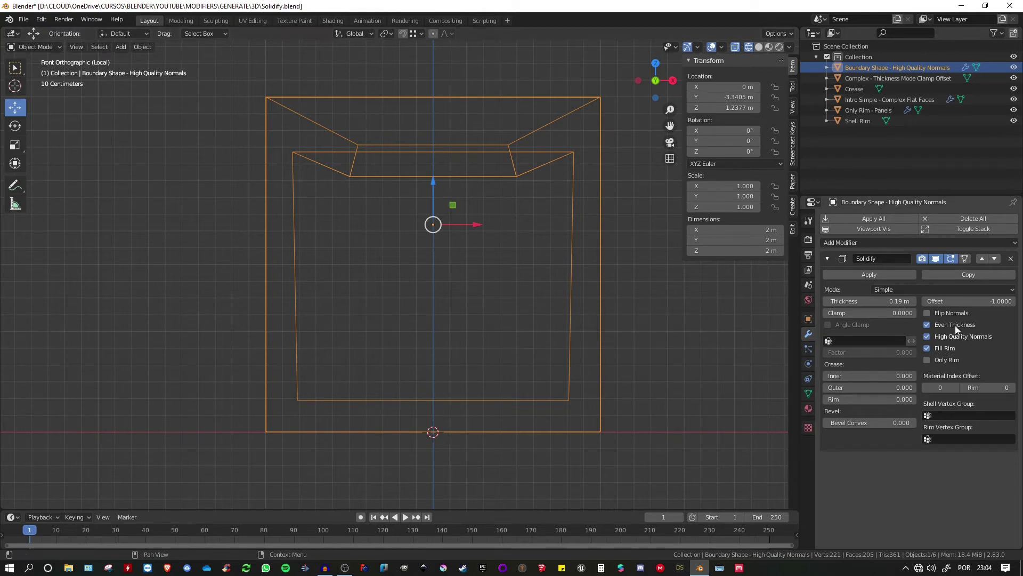
# Leave local view of the box, select the hexagonal Crease object and isolate it.
pyautogui.press('KP_Divide')
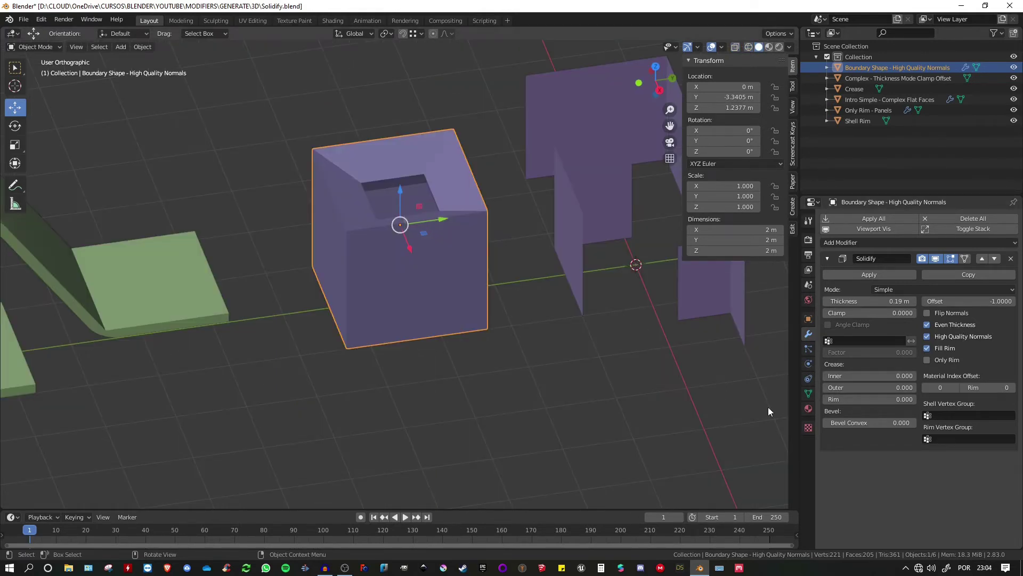
pyautogui.keyDown('shift'); pyautogui.moveTo(600, 302); pyautogui.dragTo(380, 326, button='middle'); pyautogui.keyUp('shift')
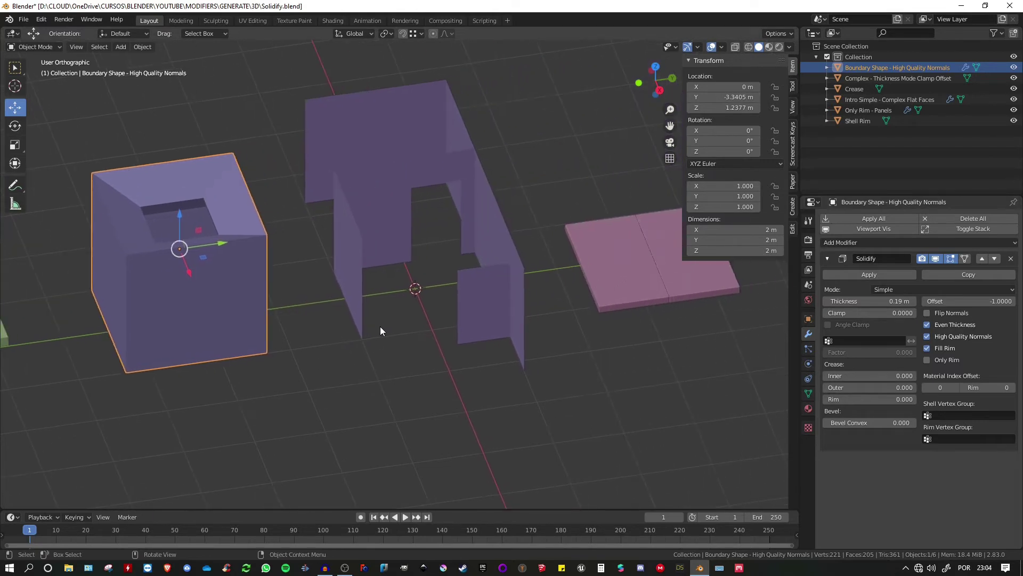
pyautogui.scroll(-3, 379, 326)
pyautogui.keyDown('shift'); pyautogui.moveTo(515, 288); pyautogui.dragTo(325, 288, button='middle'); pyautogui.keyUp('shift')
pyautogui.keyDown('shift'); pyautogui.moveTo(523, 266); pyautogui.dragTo(407, 286, button='middle'); pyautogui.keyUp('shift')
pyautogui.click(492, 261)
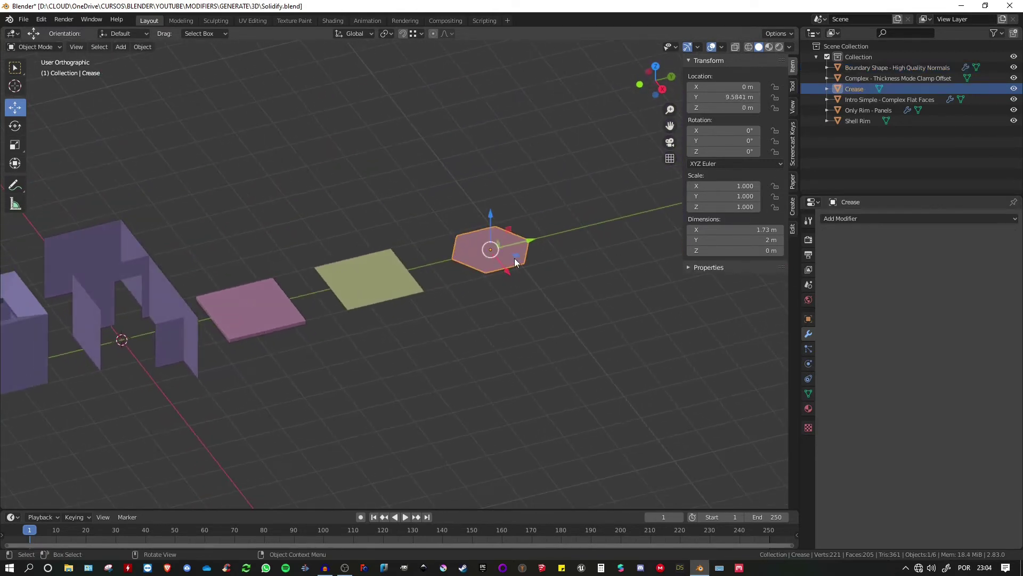
pyautogui.press('KP_Divide')
pyautogui.moveTo(515, 262); pyautogui.dragTo(601, 227, button='middle')
# Add a Solidify modifier to the hexagon and set its thickness to 1.15 m.
pyautogui.click(835, 219)
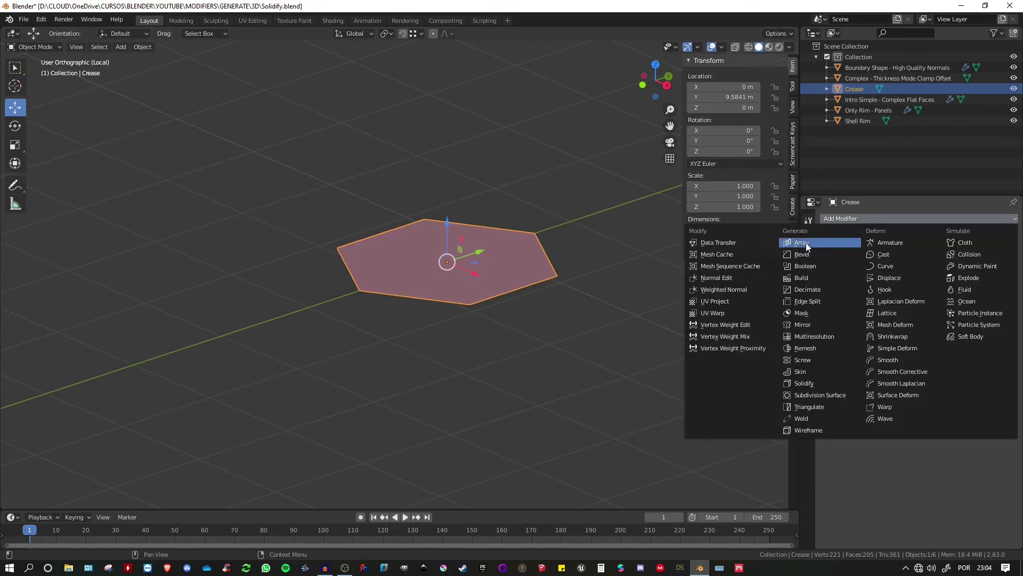
pyautogui.click(802, 382)
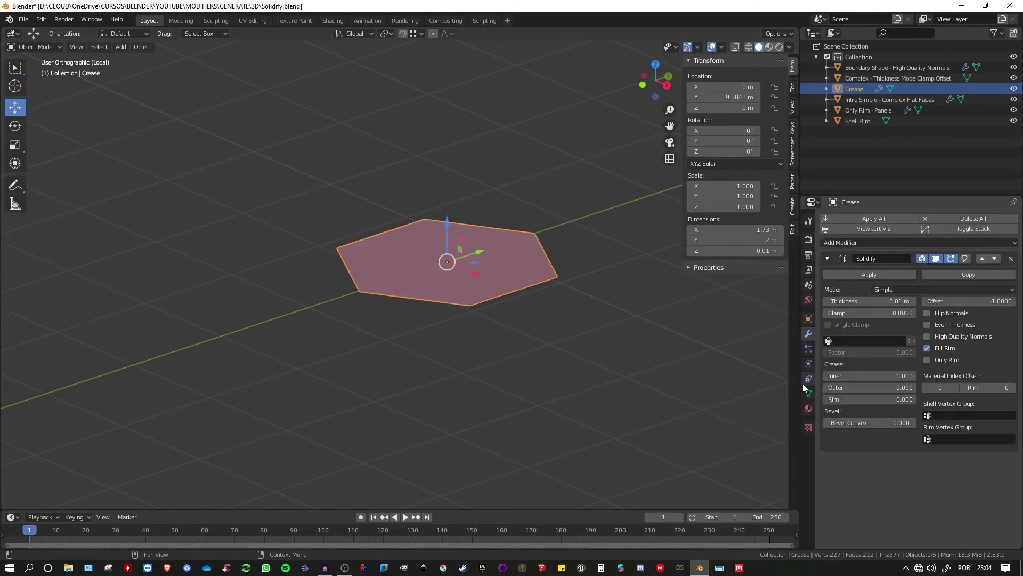
pyautogui.moveTo(869, 302); pyautogui.dragTo(922, 301)
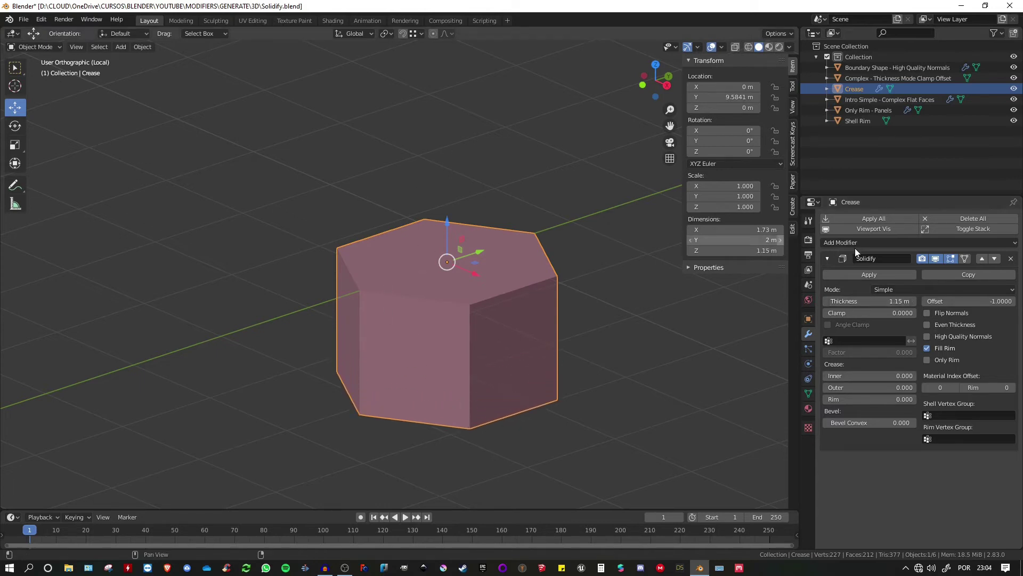
# Set the hexagon's Solidify offset to 1 and its thickness to 1.8 m.
pyautogui.click(994, 302)
pyautogui.write('1')
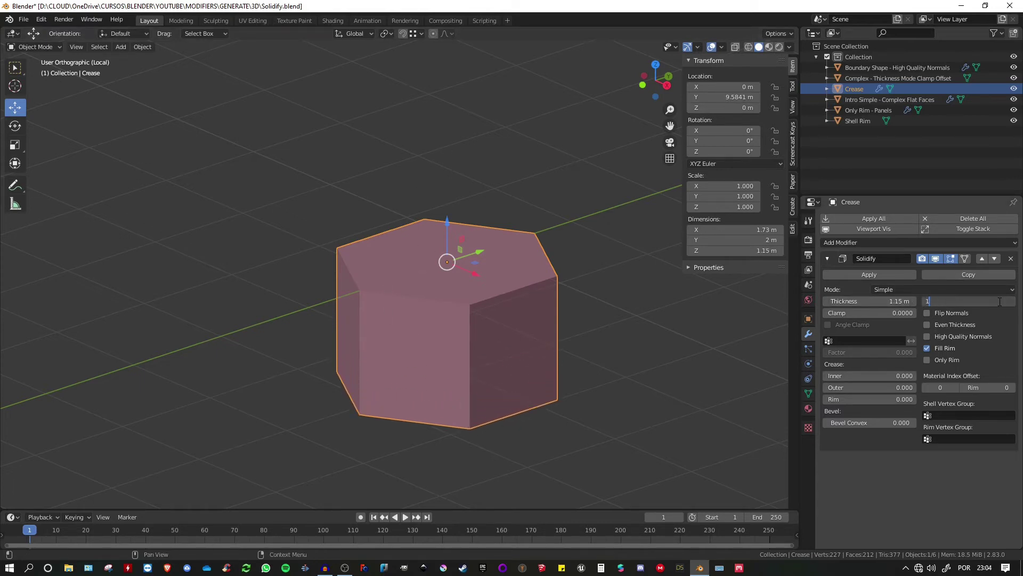
pyautogui.press('Return')
pyautogui.keyDown('shift'); pyautogui.moveTo(628, 235); pyautogui.dragTo(618, 241, button='middle'); pyautogui.keyUp('shift')
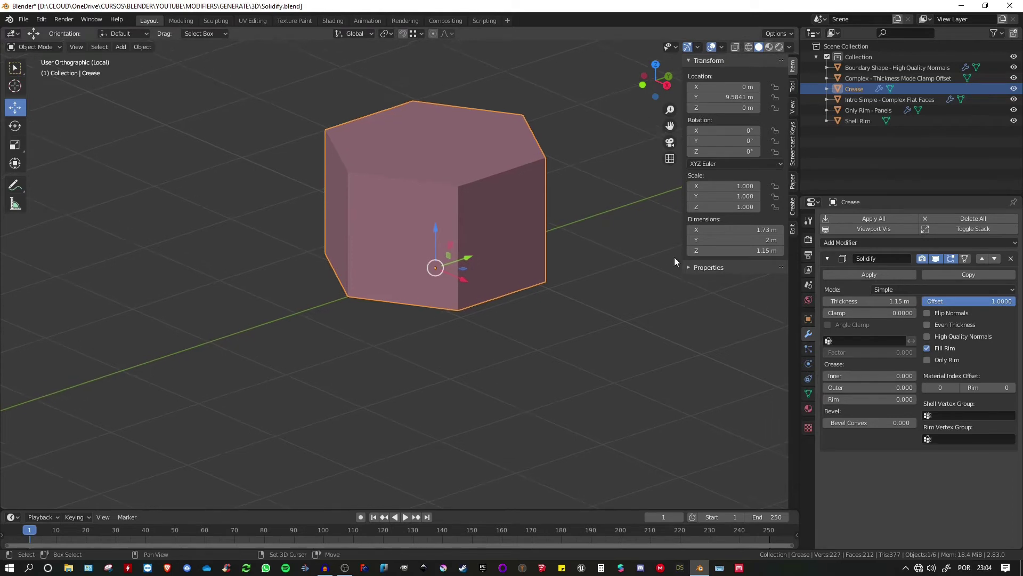
pyautogui.moveTo(869, 301); pyautogui.dragTo(906, 301)
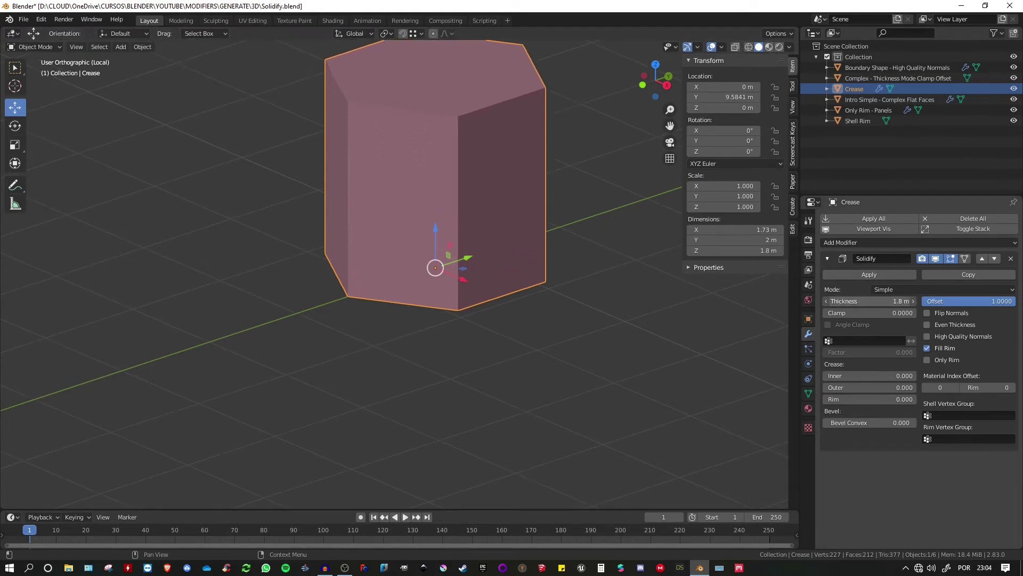
pyautogui.keyDown('shift'); pyautogui.moveTo(542, 227); pyautogui.dragTo(513, 245, button='middle'); pyautogui.keyUp('shift')
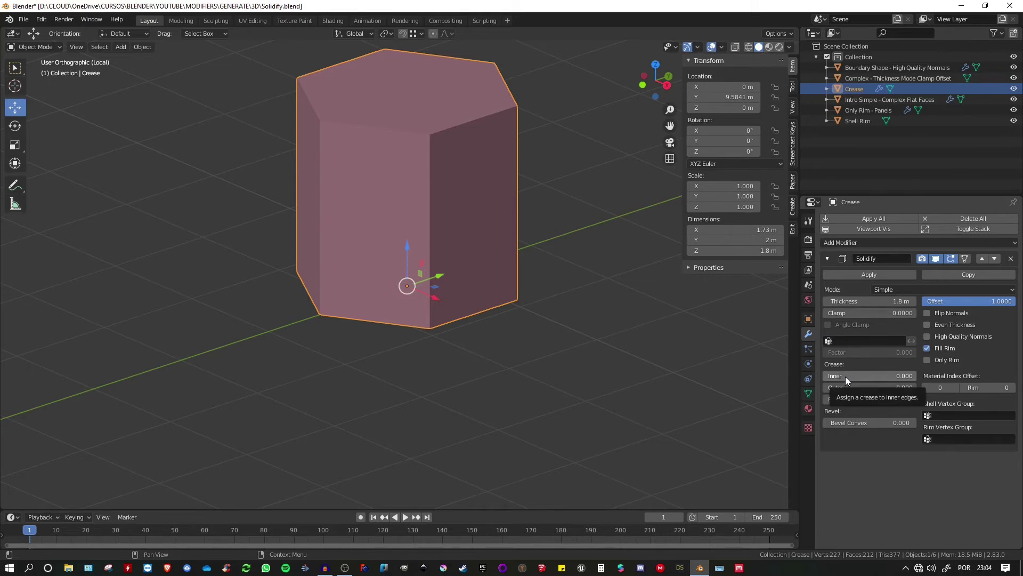
# Examine the hexagon's original base face in Edit Mode from below and around the solidified sides.
pyautogui.press('Tab')
pyautogui.moveTo(373, 245); pyautogui.dragTo(351, 235, button='middle')
pyautogui.press('1')
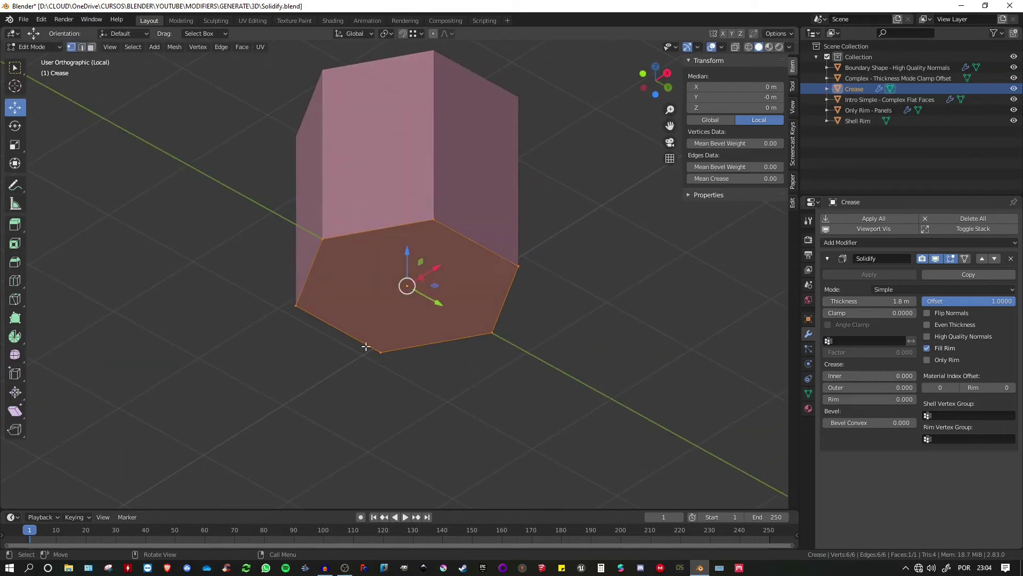
pyautogui.moveTo(482, 182); pyautogui.dragTo(424, 211, button='middle')
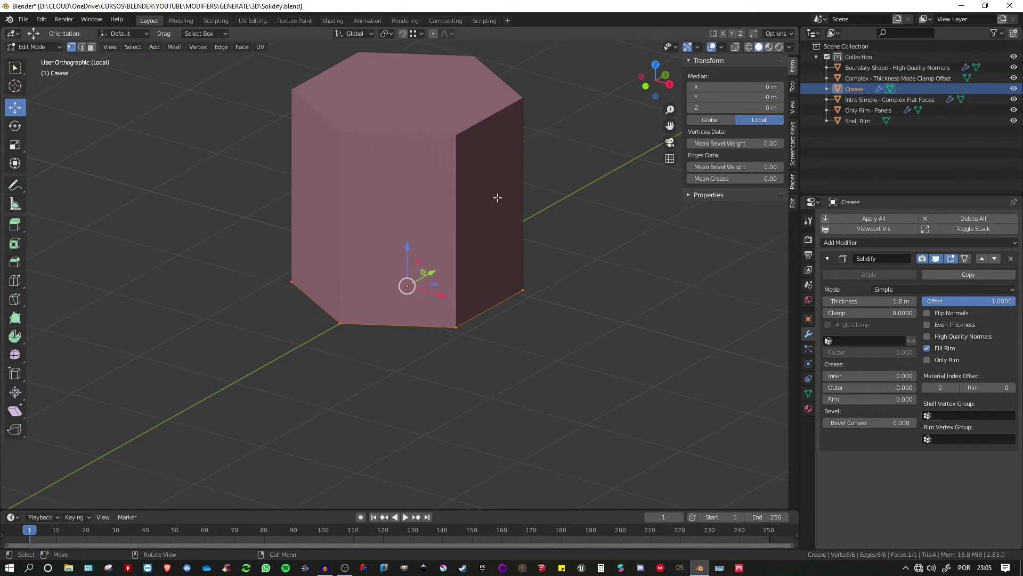
pyautogui.moveTo(497, 197); pyautogui.dragTo(473, 176, button='middle')
pyautogui.moveTo(543, 235); pyautogui.dragTo(459, 238, button='middle')
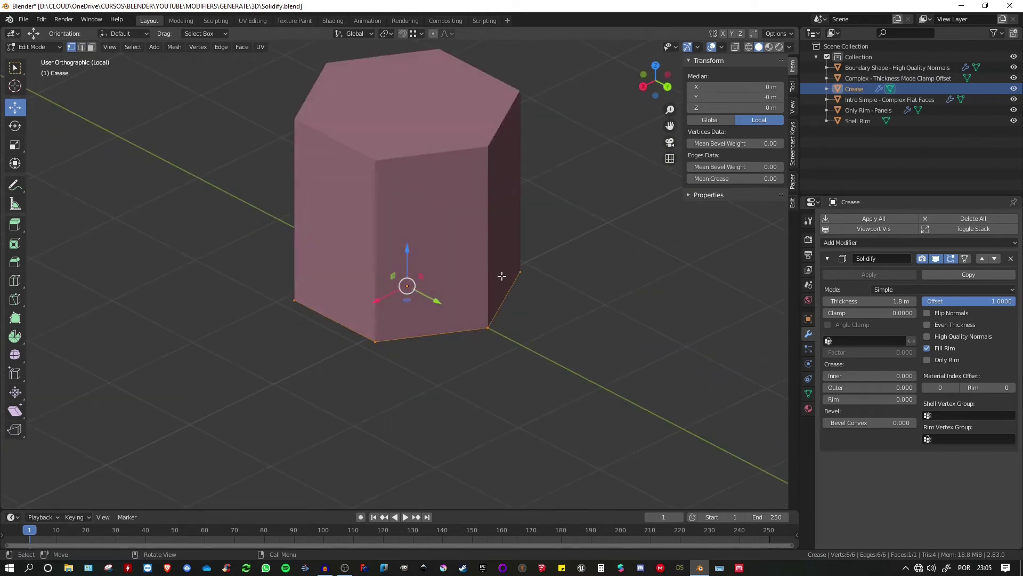
pyautogui.moveTo(500, 277); pyautogui.dragTo(475, 185, button='middle')
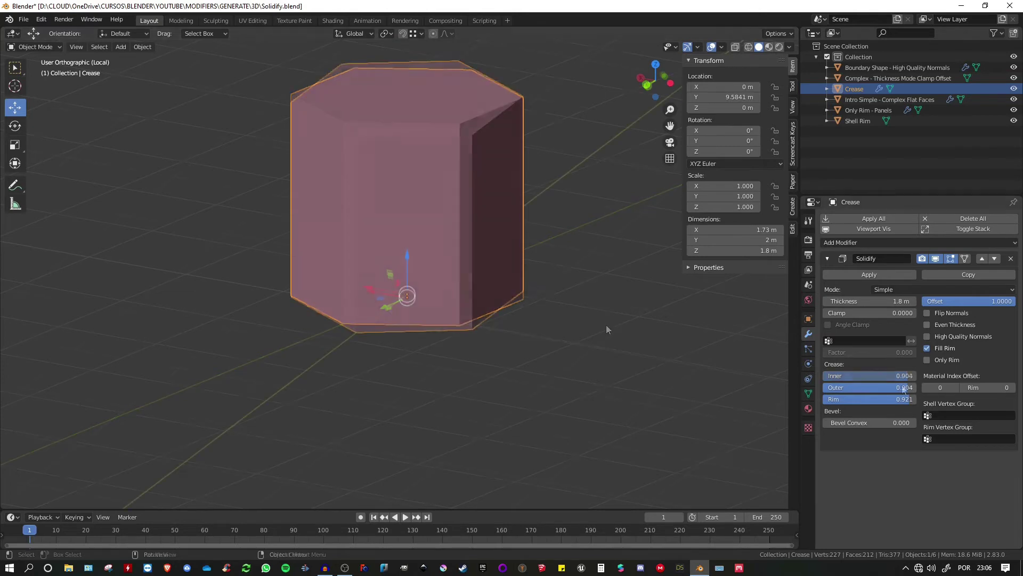
# Reset the Solidify outer and rim crease to 0 and add a Subdivision Surface modifier to the hexagon.
pyautogui.moveTo(903, 388); pyautogui.dragTo(823, 388)
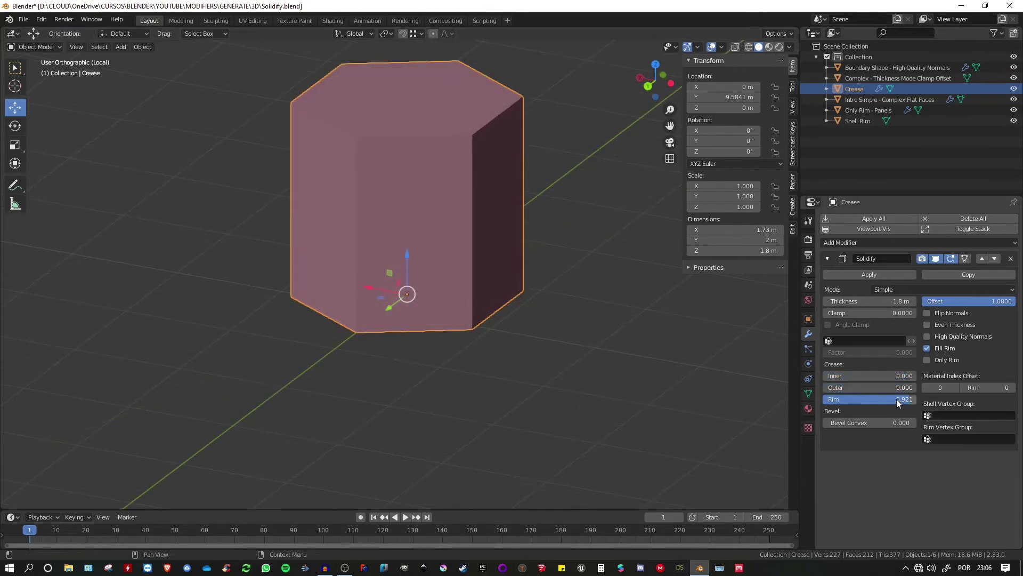
pyautogui.moveTo(897, 399); pyautogui.dragTo(820, 399)
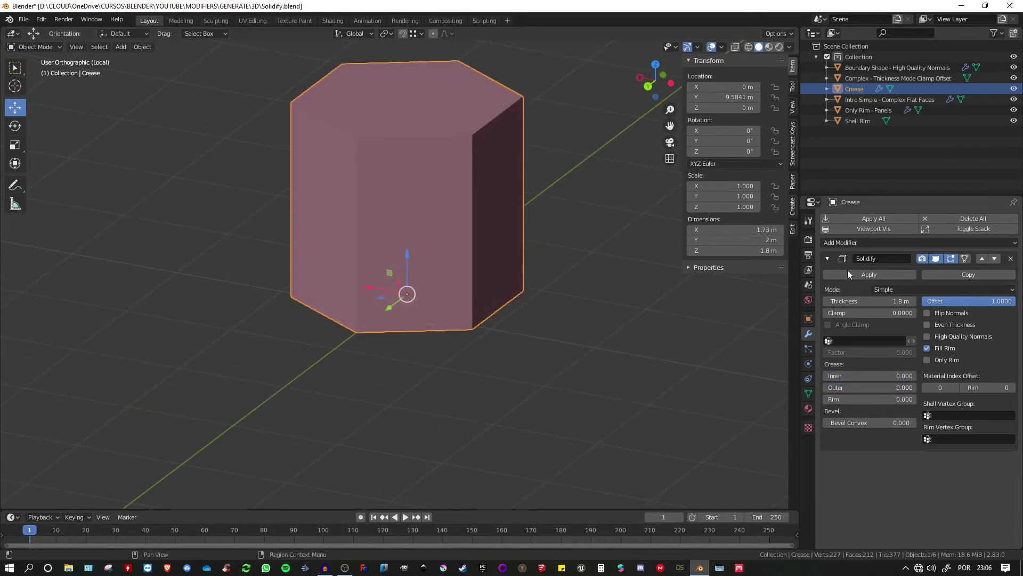
pyautogui.click(842, 241)
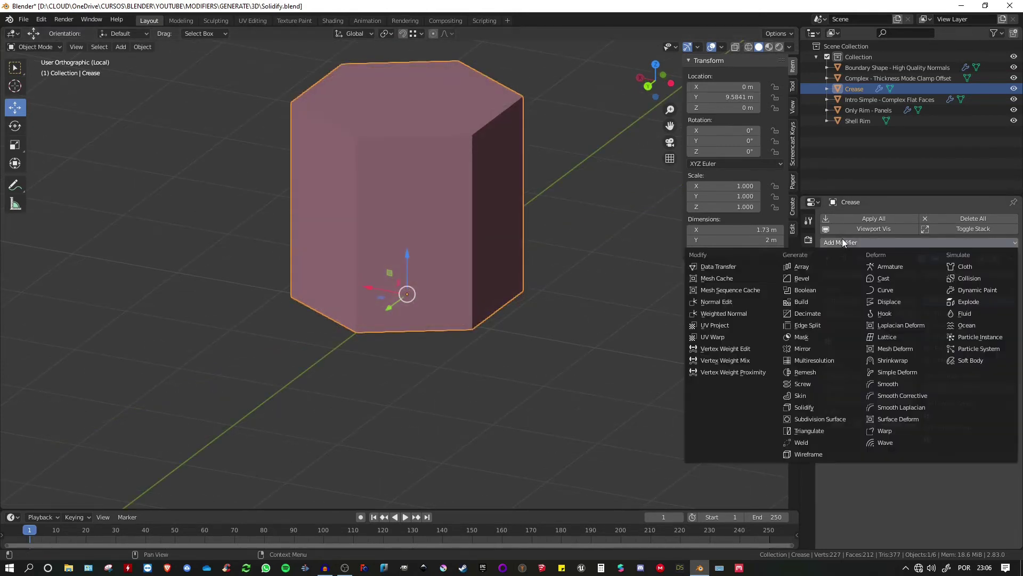
pyautogui.click(808, 420)
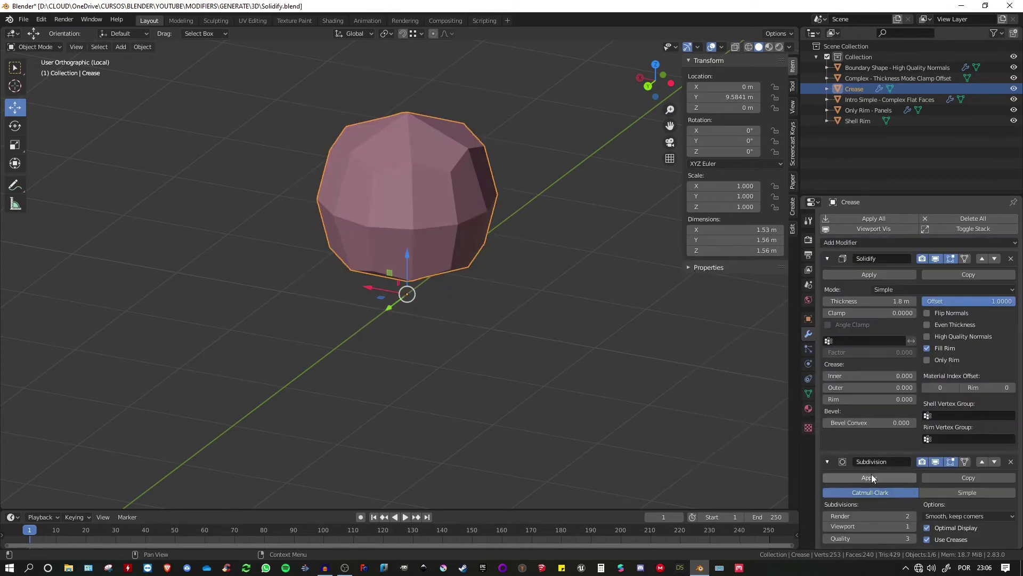
# Set the Subdivision modifier's viewport level to 4 and shade the object smooth.
pyautogui.click(859, 527)
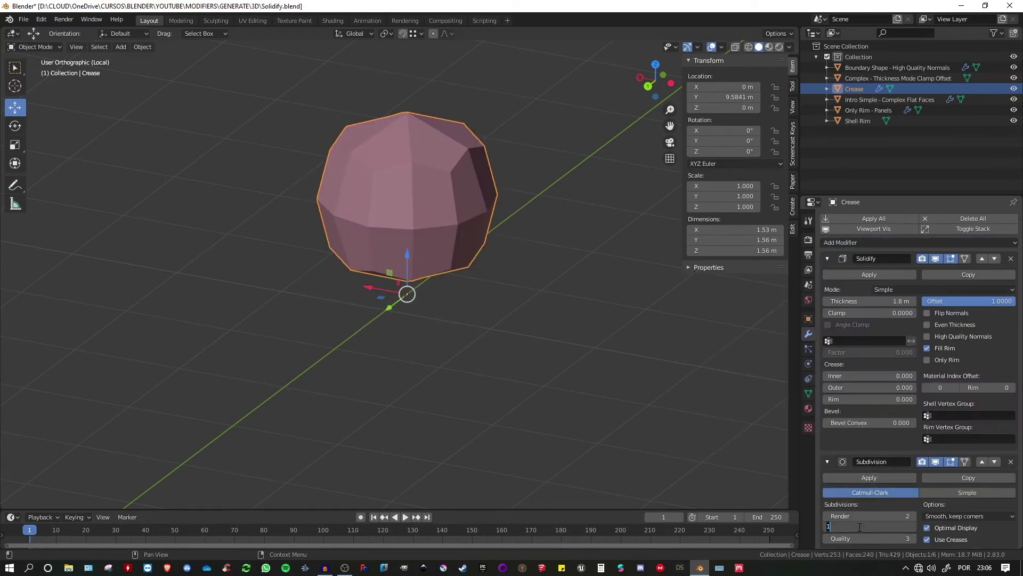
pyautogui.write('4')
pyautogui.press('Return')
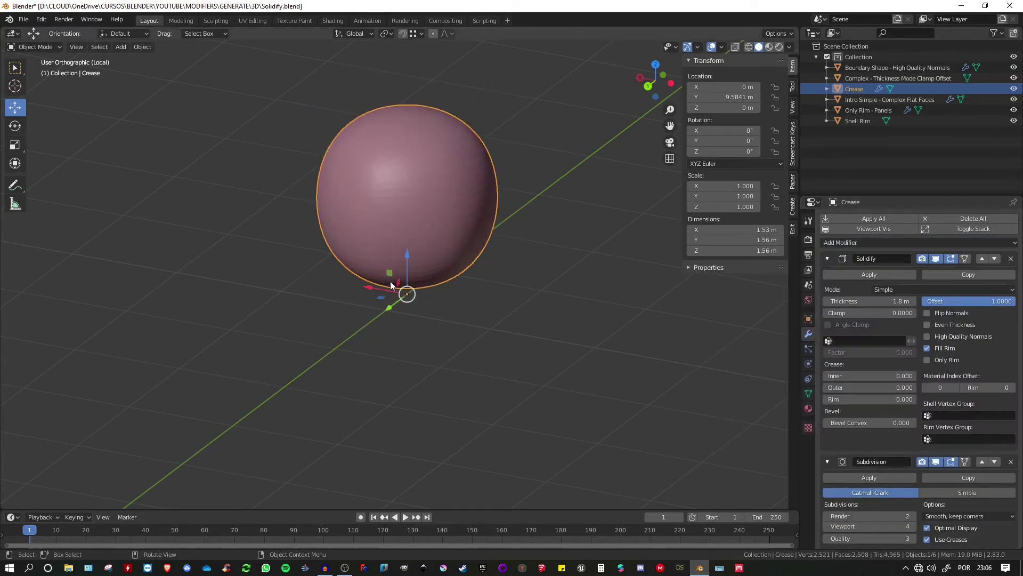
pyautogui.rightClick(392, 238)
pyautogui.click(357, 240)
# Raise the Solidify inner crease to about 0.893 and view the object's underside.
pyautogui.scroll(-1, 879, 400)
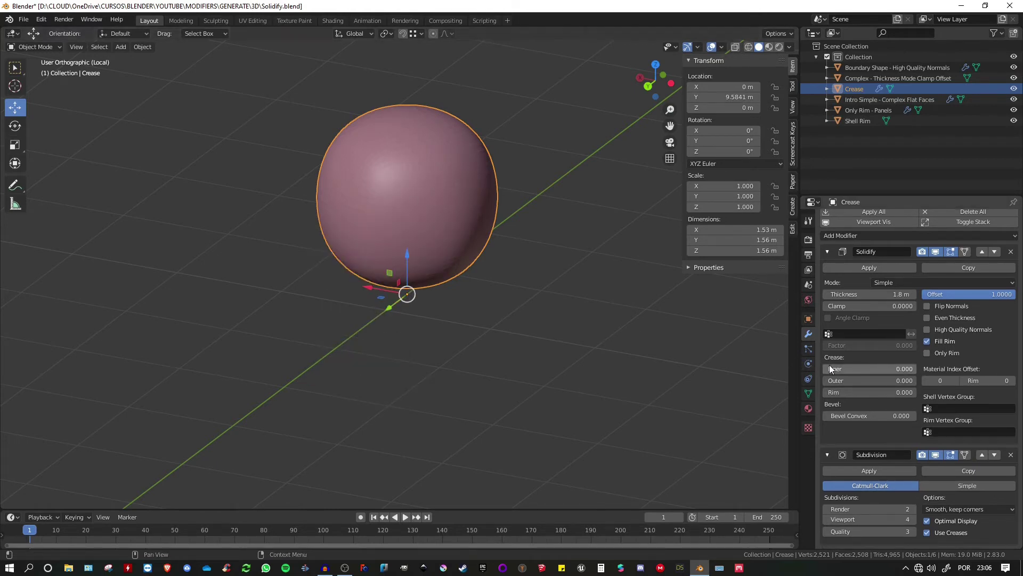
pyautogui.moveTo(838, 370); pyautogui.dragTo(907, 370)
pyautogui.moveTo(554, 293); pyautogui.dragTo(401, 235, button='middle')
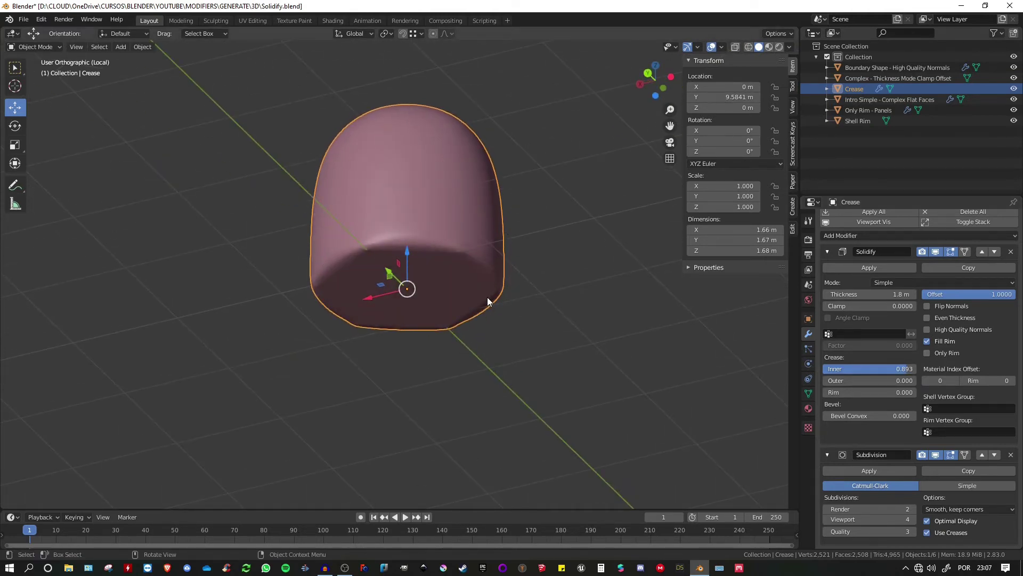
pyautogui.scroll(1, 353, 244)
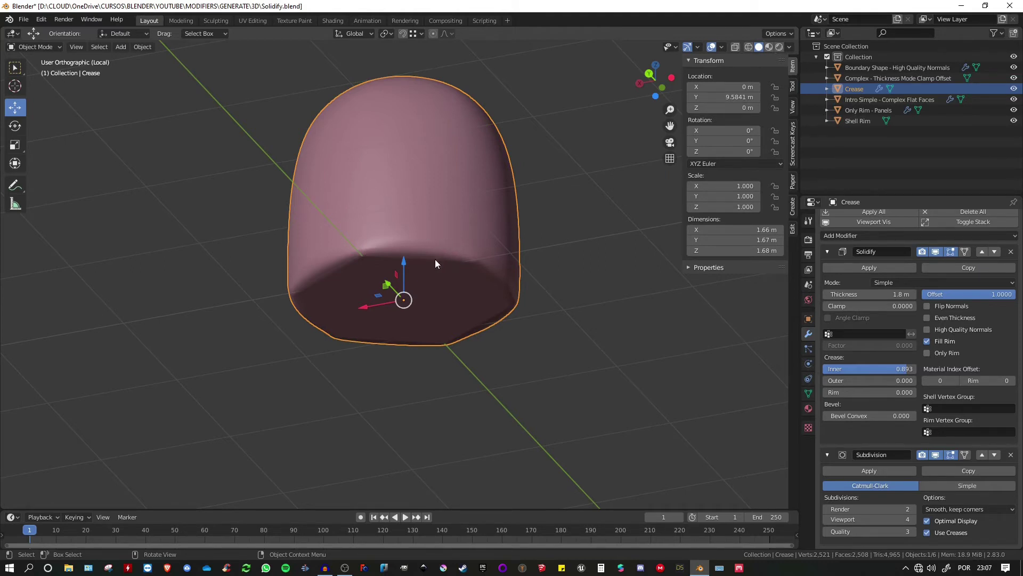
# Check the crease value of one base edge in Edit Mode, then return to Object Mode.
pyautogui.press('Tab')
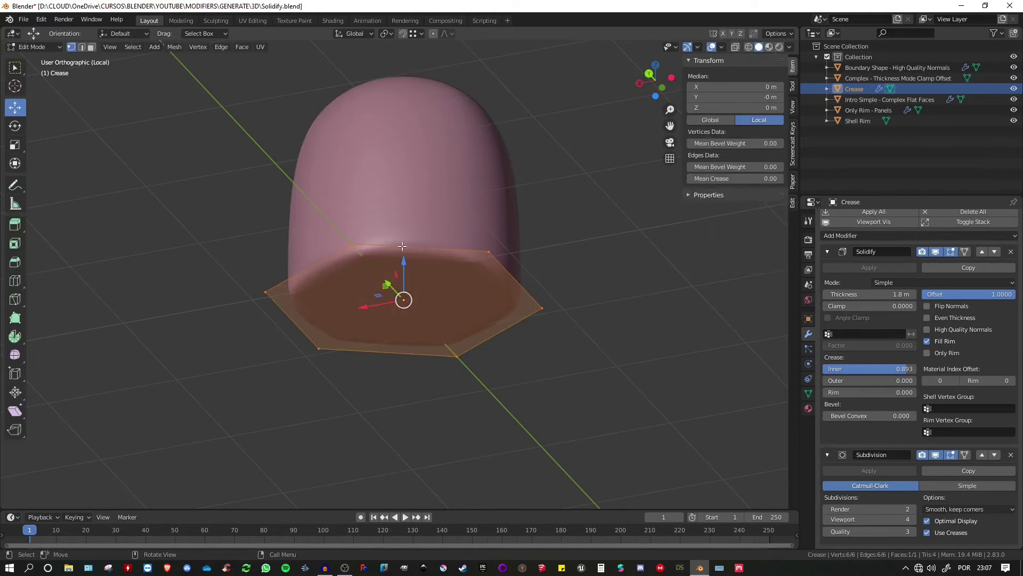
pyautogui.press('2')
pyautogui.click(400, 241)
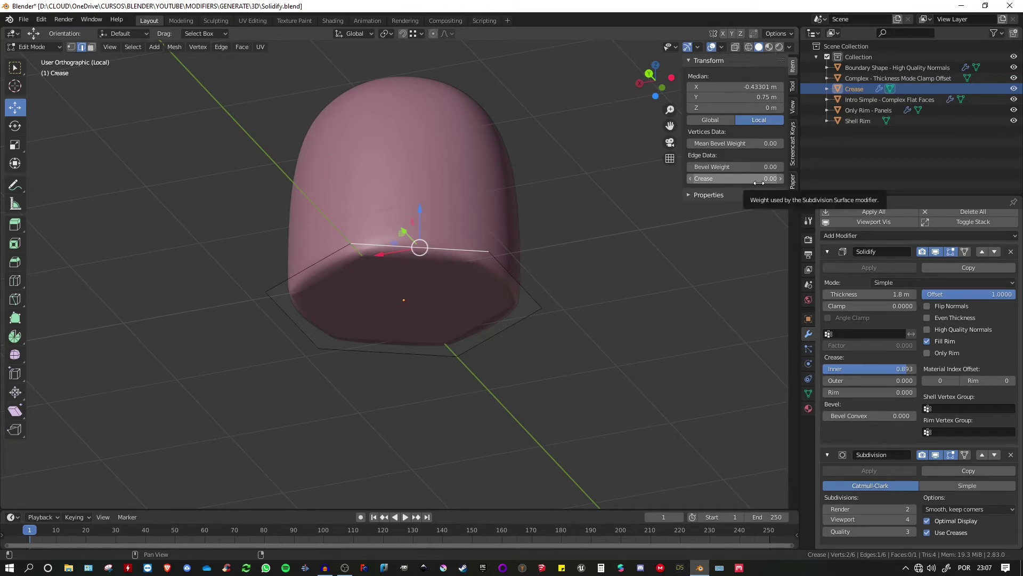
pyautogui.press('Tab')
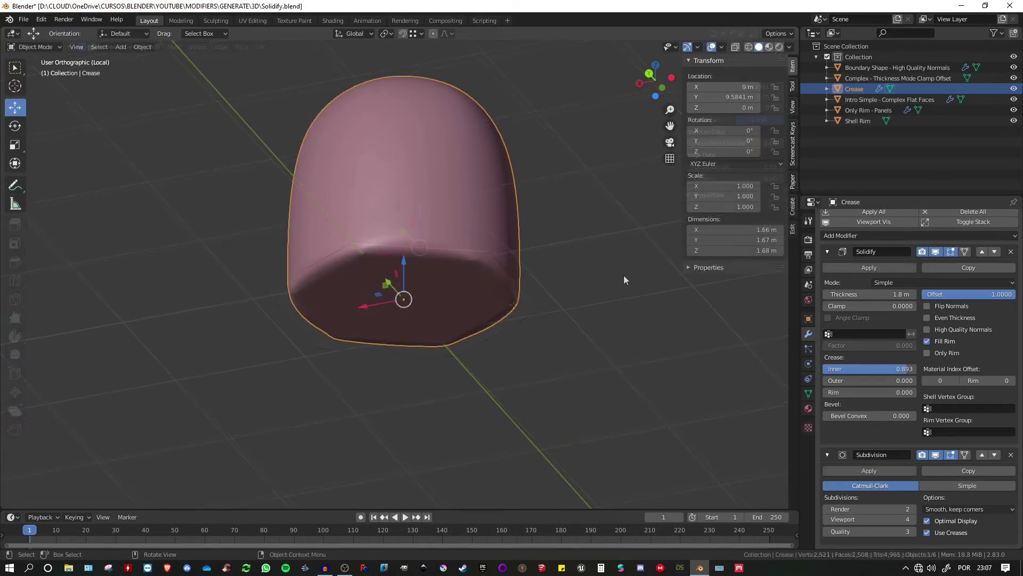
pyautogui.moveTo(548, 223)
pyautogui.mouseDown(button='middle')
pyautogui.moveTo(544, 266)
pyautogui.moveTo(540, 214)
pyautogui.mouseUp(button='middle')
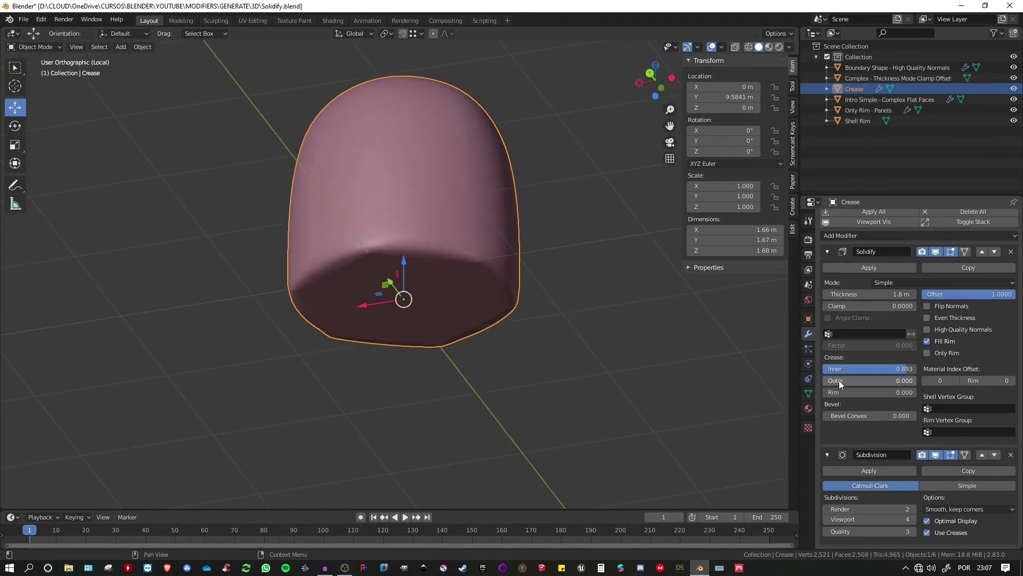
# Raise the Solidify outer crease to about 0.876 and the rim crease to about 0.843.
pyautogui.moveTo(839, 379); pyautogui.dragTo(859, 380)
pyautogui.moveTo(686, 306); pyautogui.dragTo(519, 301, button='middle')
pyautogui.moveTo(838, 380); pyautogui.dragTo(917, 391)
pyautogui.moveTo(426, 245); pyautogui.dragTo(423, 193, button='middle')
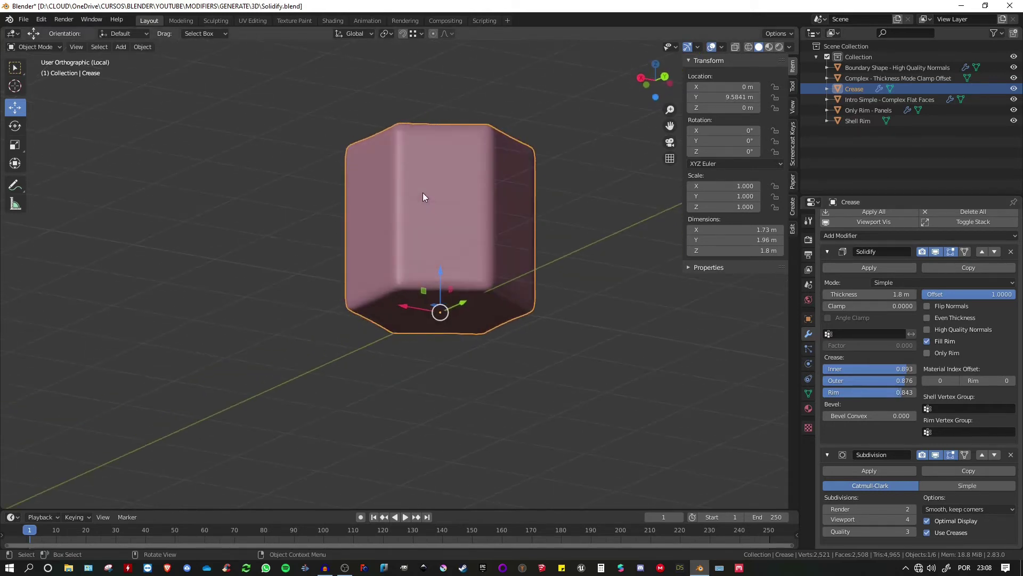
# Leave the hexagon's local view, isolate the Shell Rim plane and add a Solidify modifier to it.
pyautogui.press('KP_Divide')
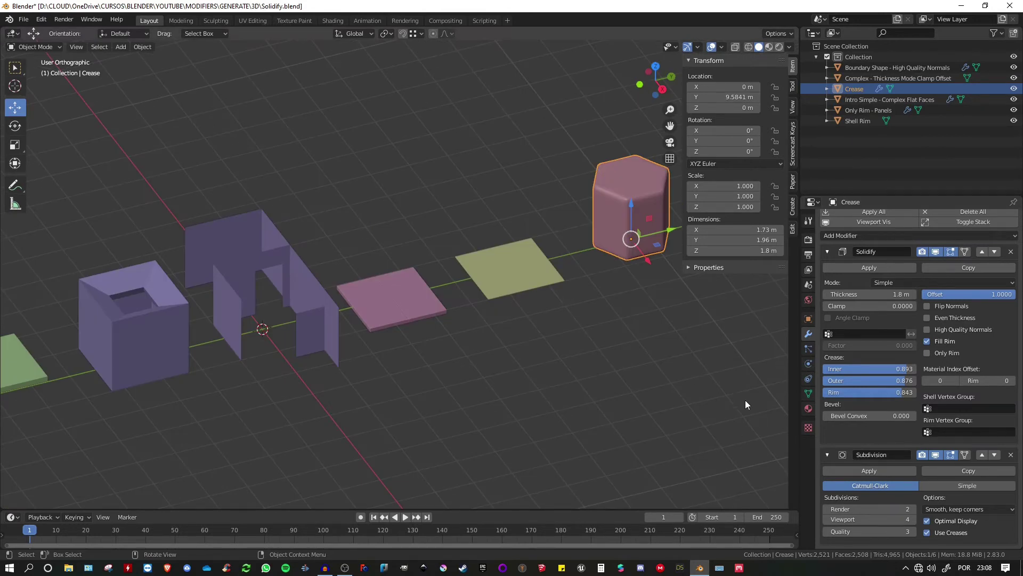
pyautogui.click(514, 269)
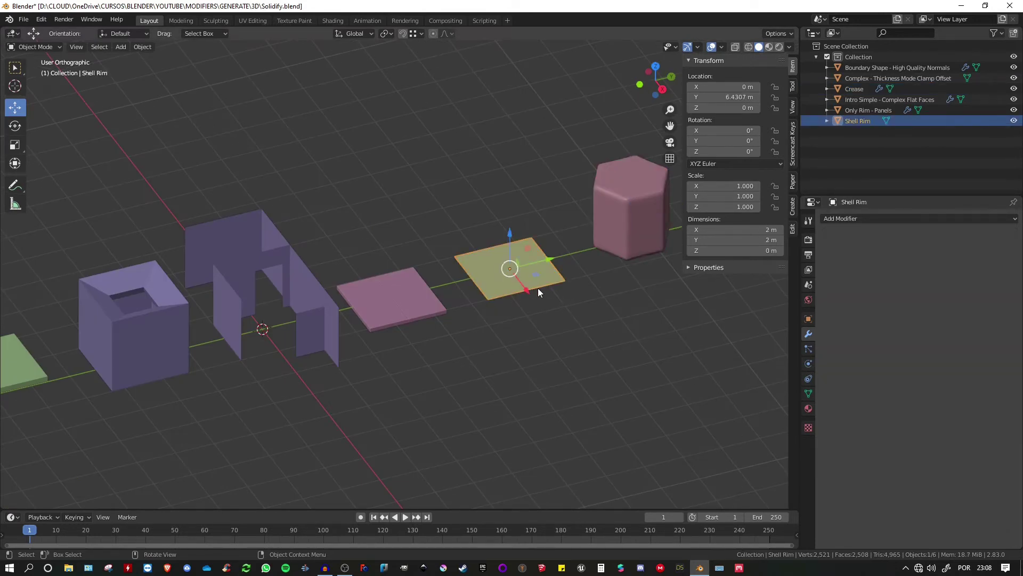
pyautogui.keyDown('shift'); pyautogui.moveTo(539, 288); pyautogui.dragTo(487, 254, button='middle'); pyautogui.keyUp('shift')
pyautogui.press('KP_Divide')
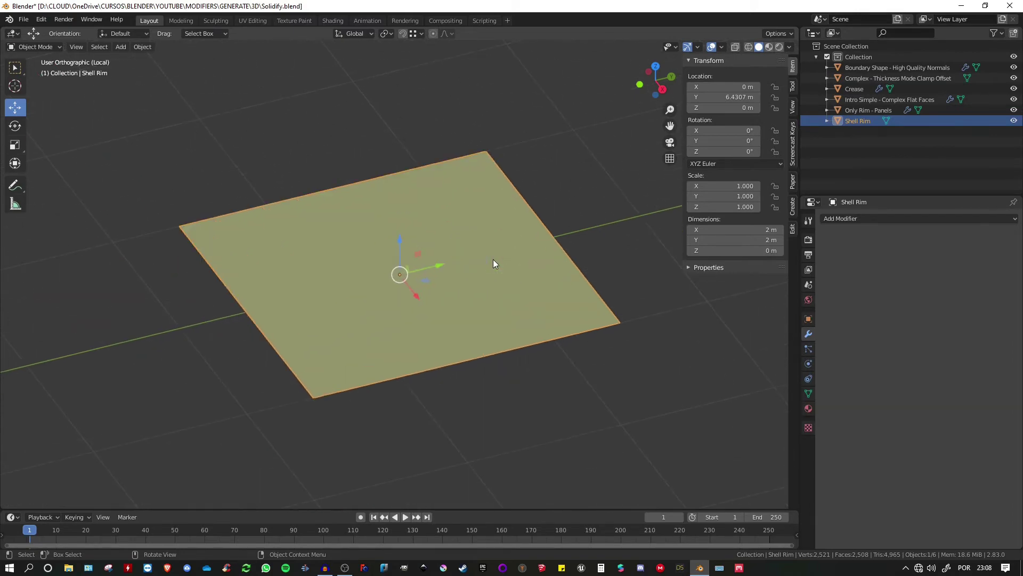
pyautogui.click(882, 219)
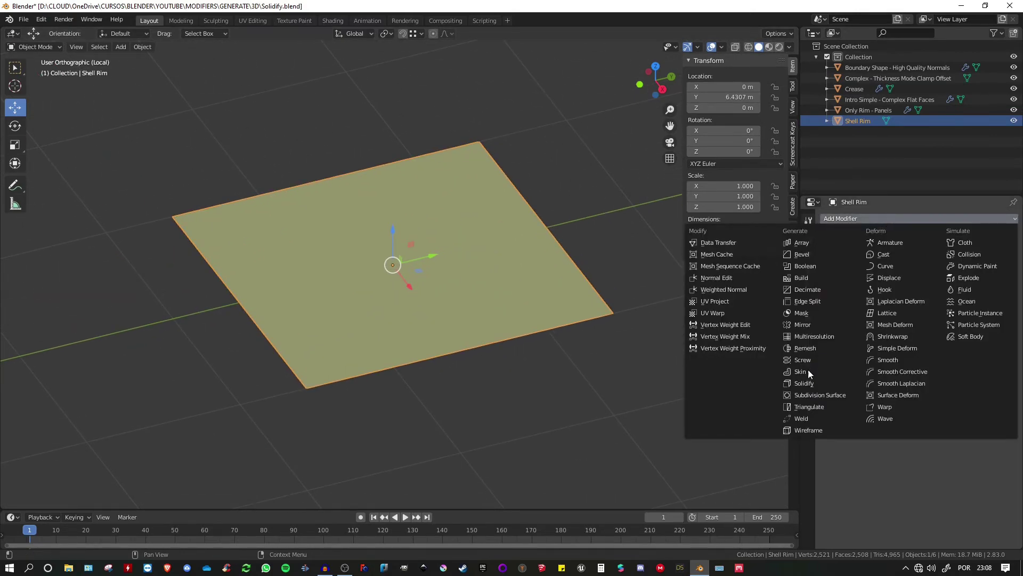
pyautogui.click(803, 384)
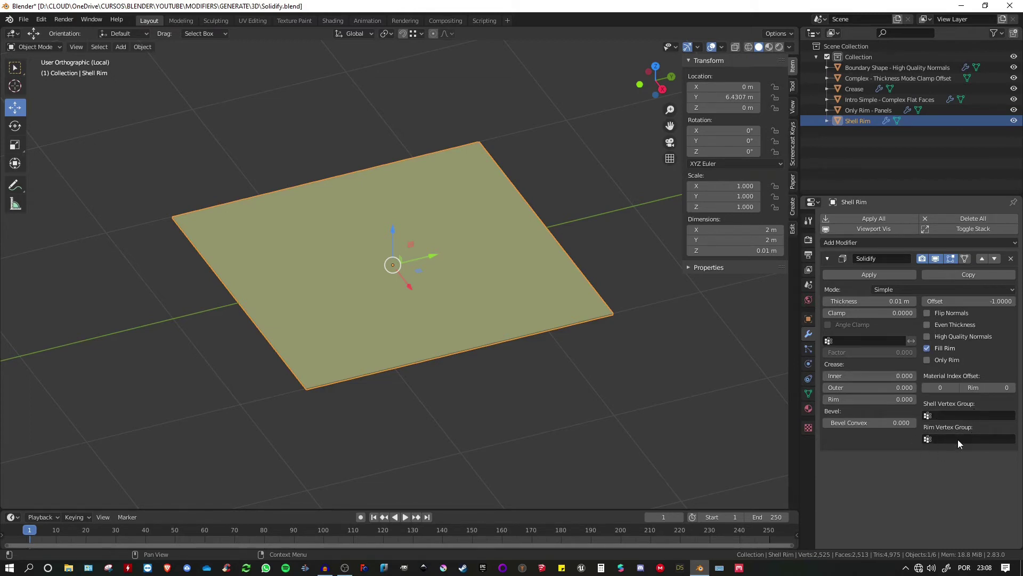
# Create two vertex groups named Shell and Rim on the Shell Rim plane.
pyautogui.click(808, 395)
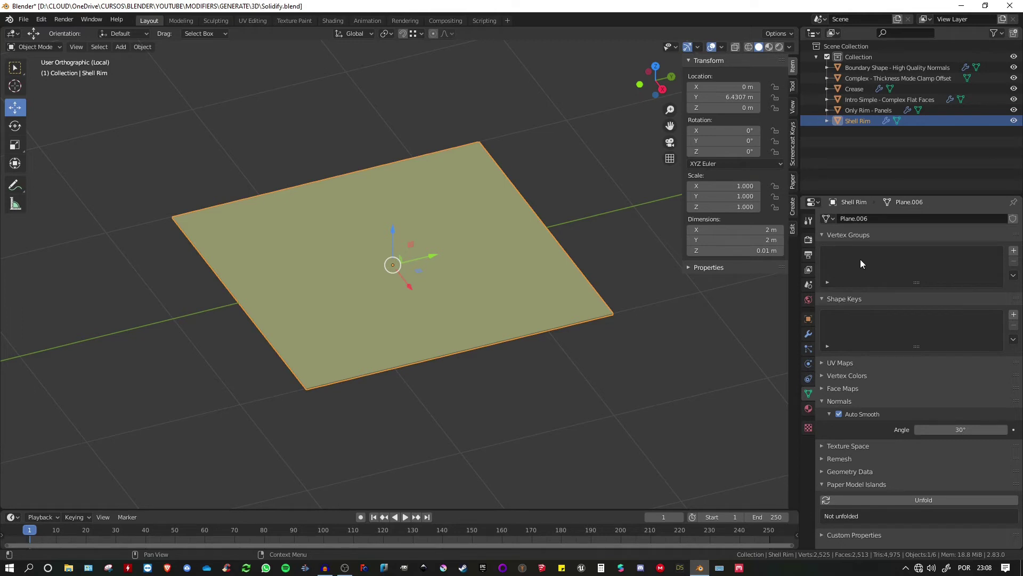
pyautogui.click(808, 333)
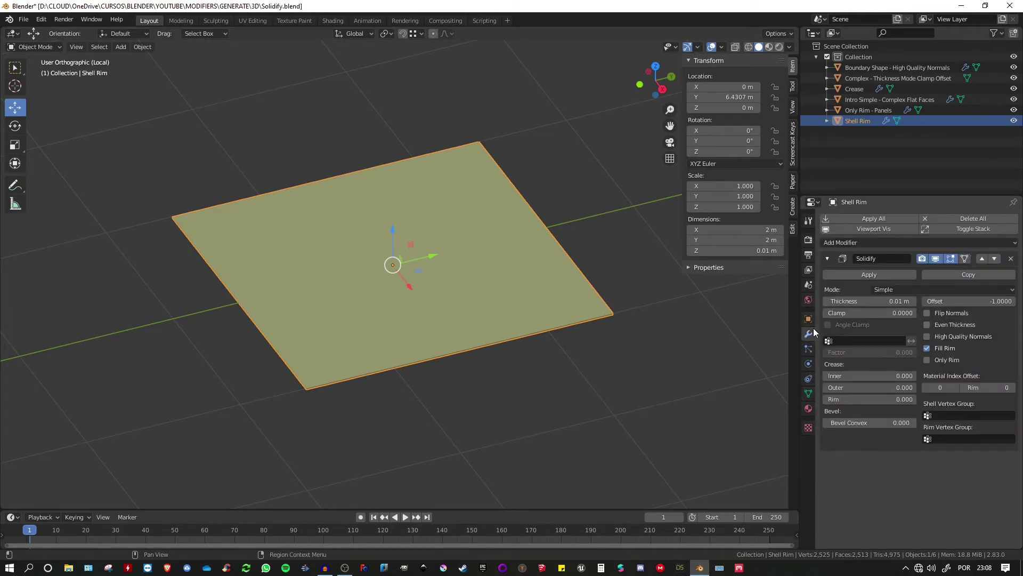
pyautogui.click(809, 393)
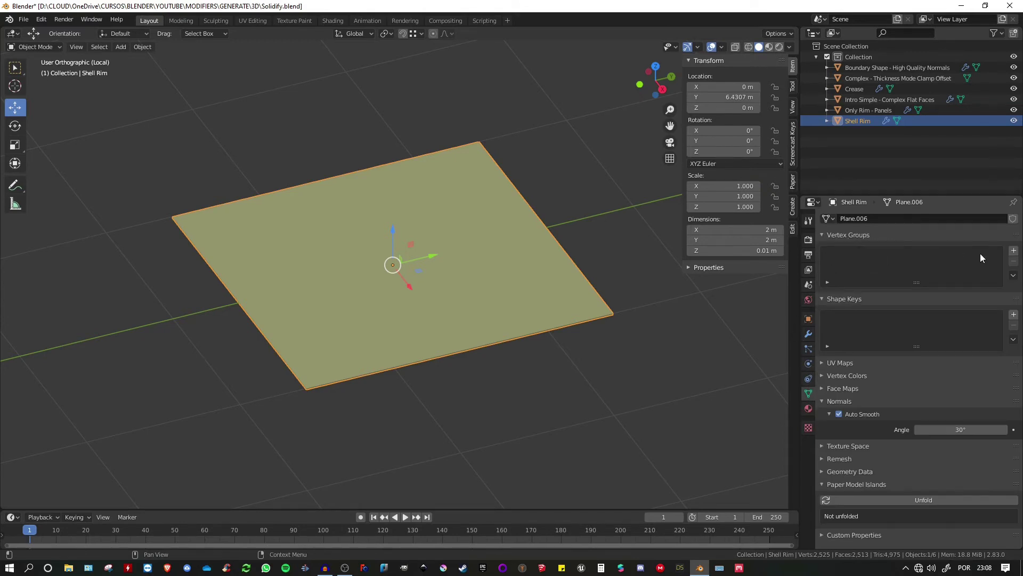
pyautogui.click(1013, 250)
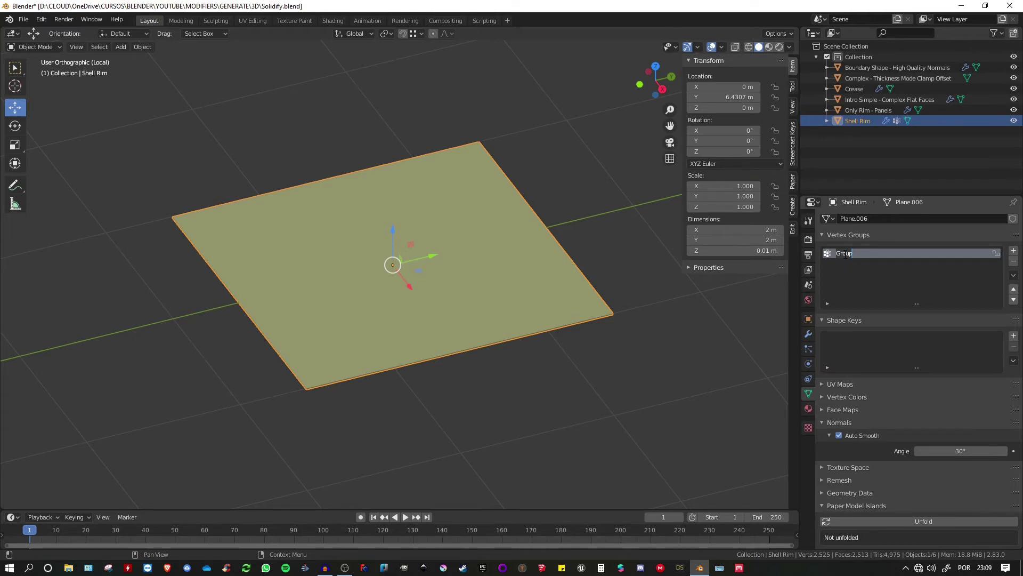
pyautogui.write('Shell')
pyautogui.click(1014, 251)
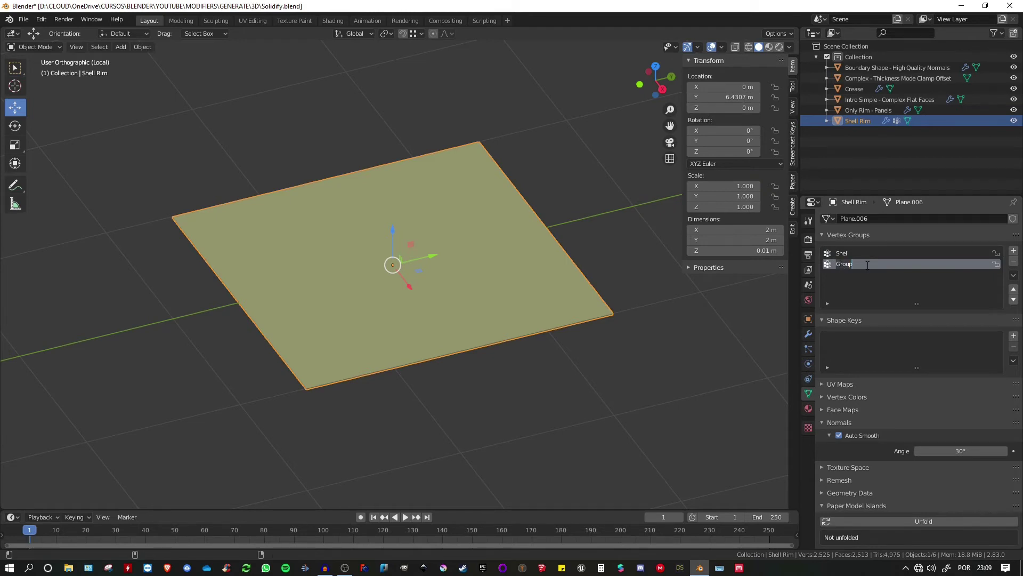
pyautogui.write('Rim')
# Assign the Shell group as the Solidify modifier's shell vertex group.
pyautogui.click(808, 334)
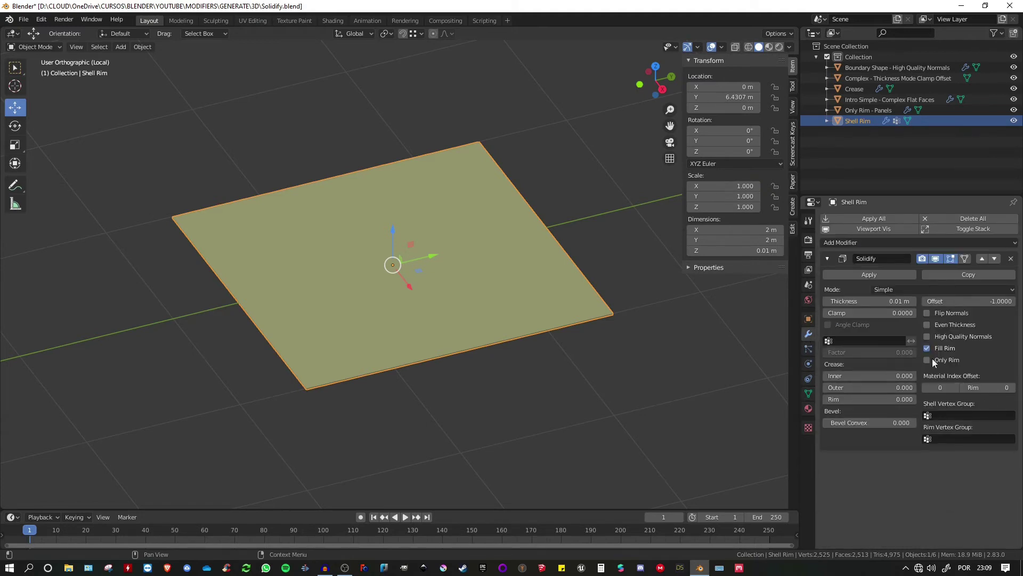
pyautogui.click(950, 412)
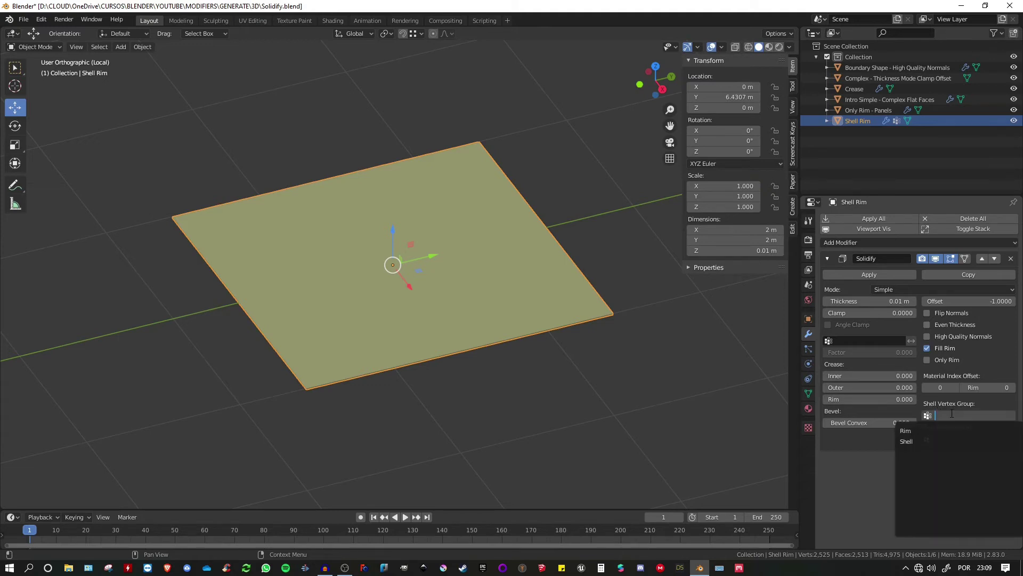
pyautogui.click(909, 442)
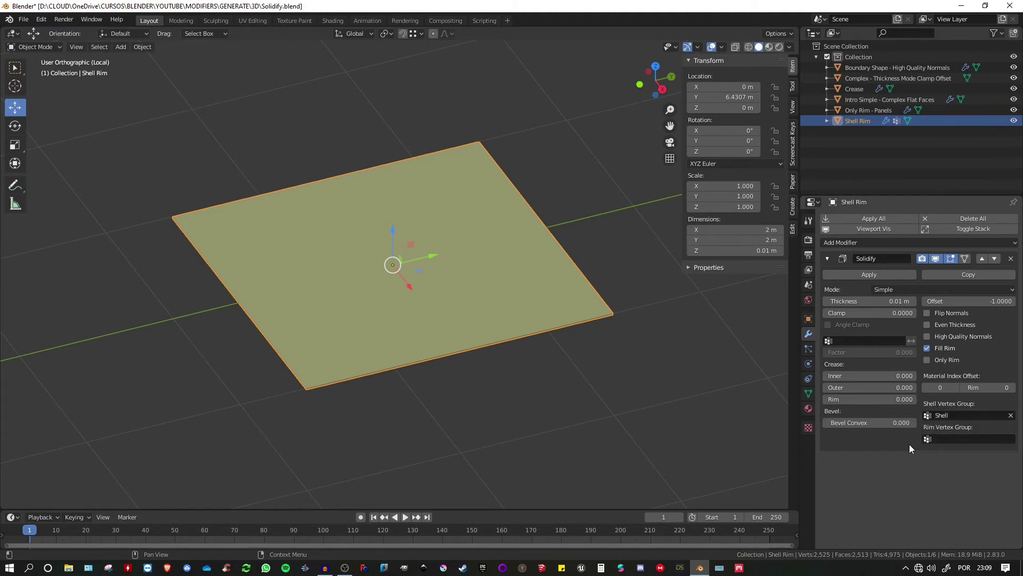
# Assign the Rim group as the Solidify modifier's rim vertex group and review the plane's vertex group list.
pyautogui.click(942, 438)
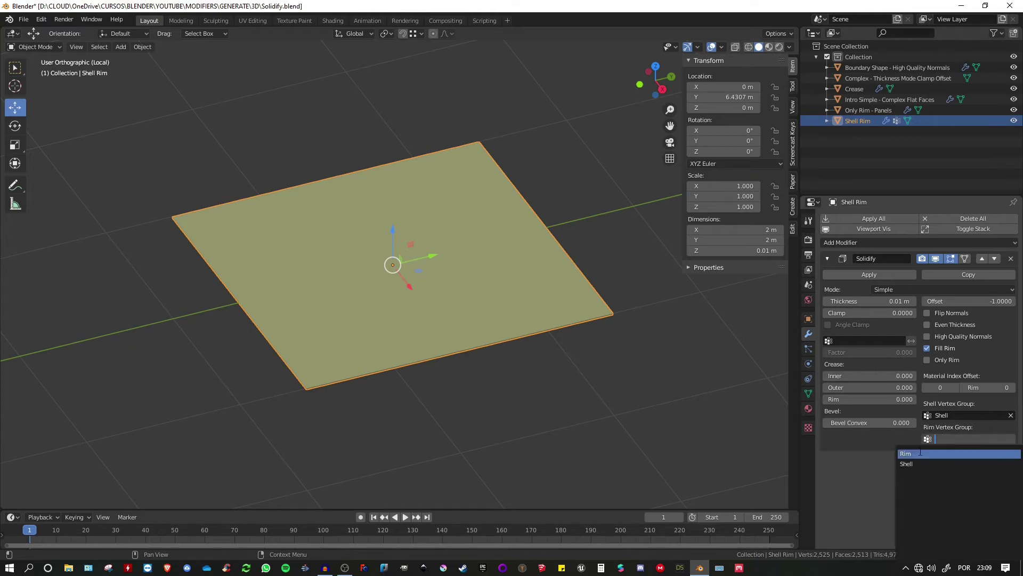
pyautogui.click(911, 453)
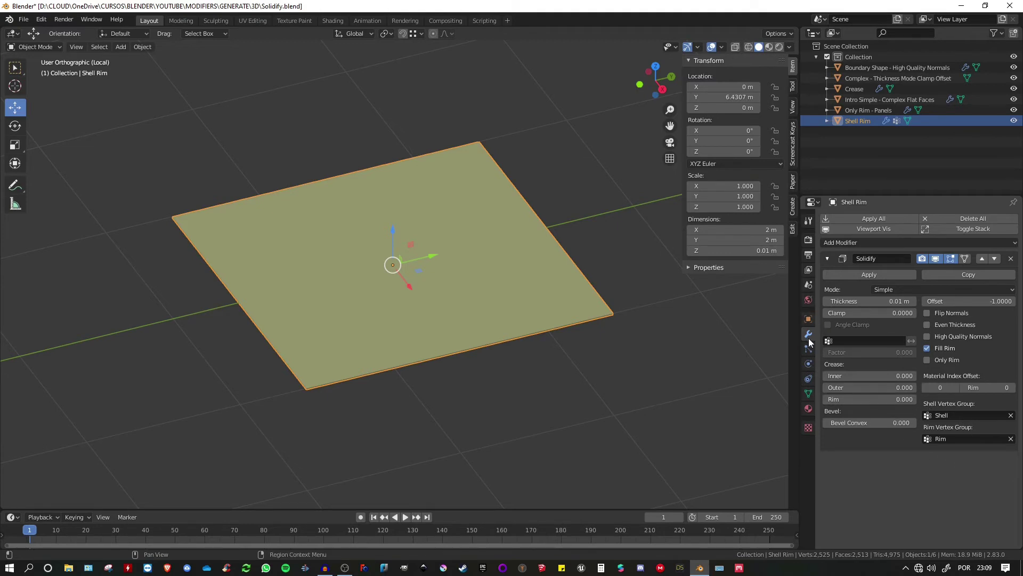
pyautogui.click(808, 393)
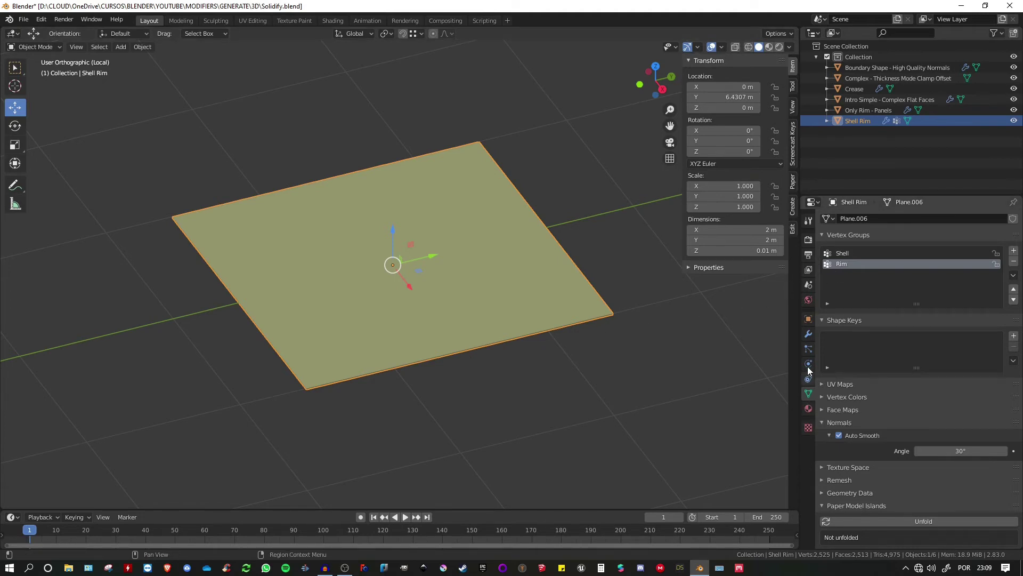
pyautogui.click(808, 334)
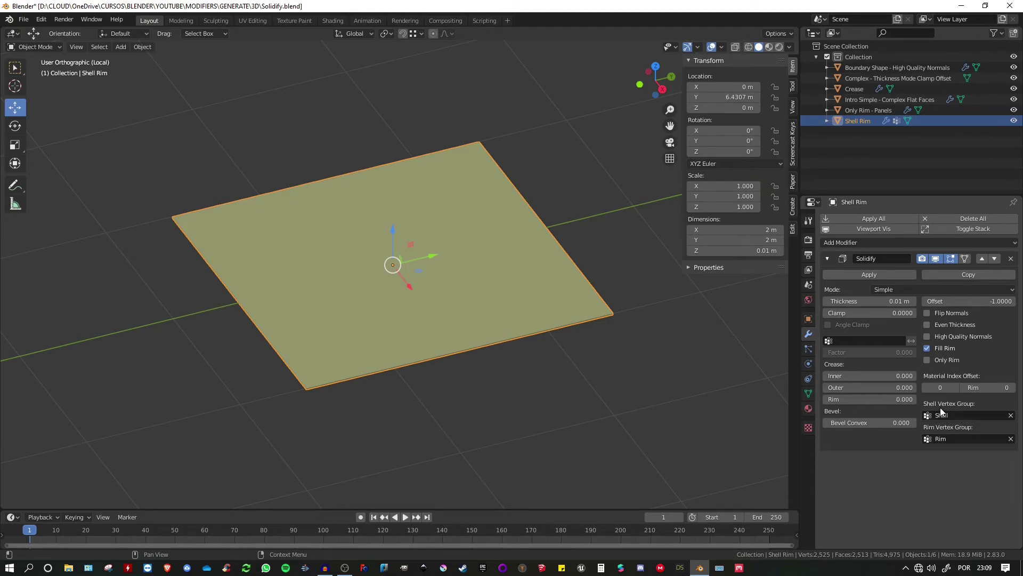
# Set the Solidify thickness of the Shell Rim plane to about -2.45 m.
pyautogui.moveTo(866, 301); pyautogui.dragTo(762, 301)
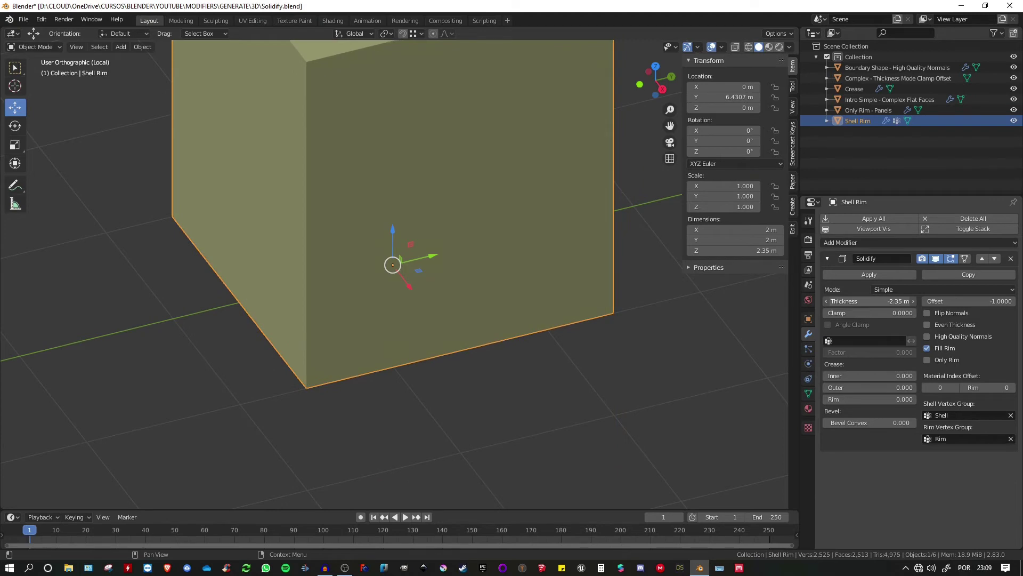
pyautogui.scroll(-3, 570, 220)
pyautogui.moveTo(847, 301); pyautogui.dragTo(850, 301)
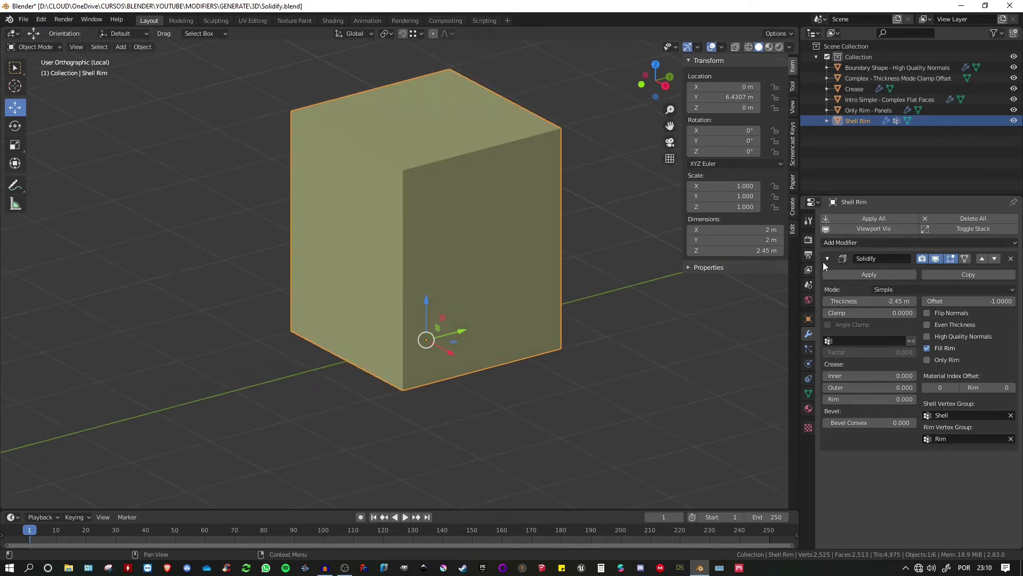
# Add a Bevel modifier to the Shell Rim object and raise its segments to 10.
pyautogui.click(840, 242)
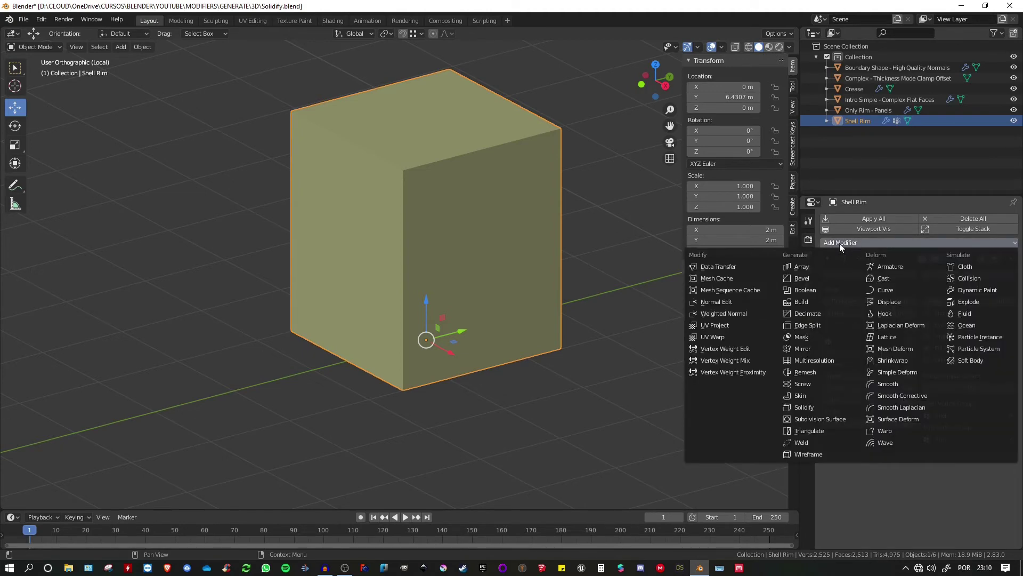
pyautogui.click(798, 276)
pyautogui.scroll(-8, 919, 357)
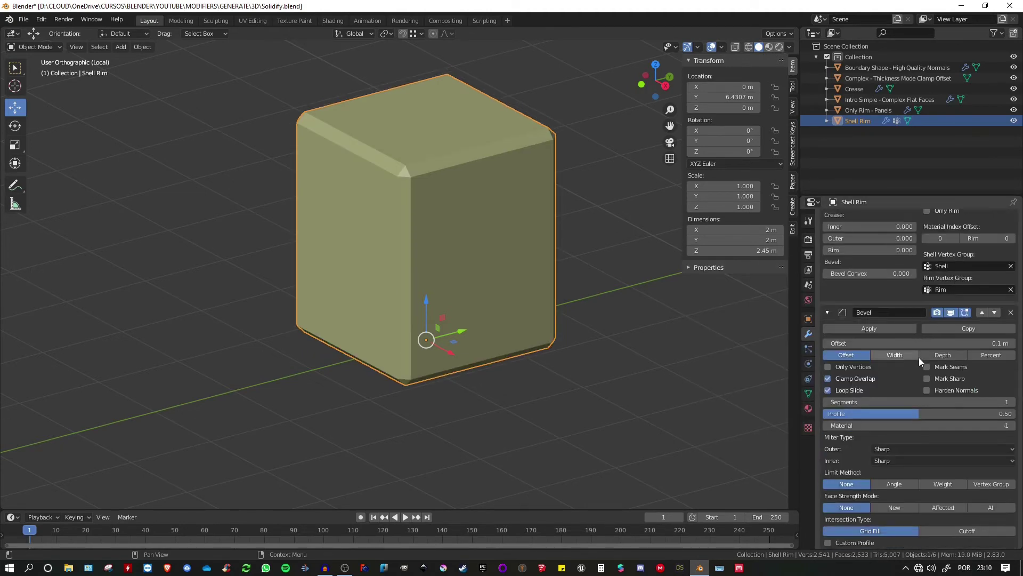
pyautogui.scroll(-1, 919, 357)
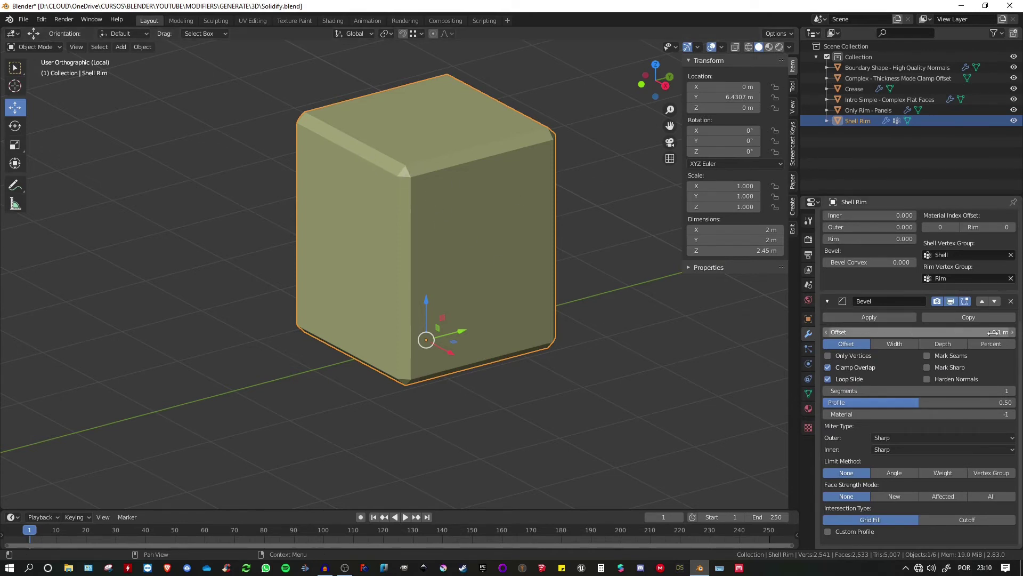
pyautogui.click(1013, 392)
pyautogui.click(1013, 392)
pyautogui.click(1013, 392)
pyautogui.click(1012, 393)
pyautogui.click(1012, 393)
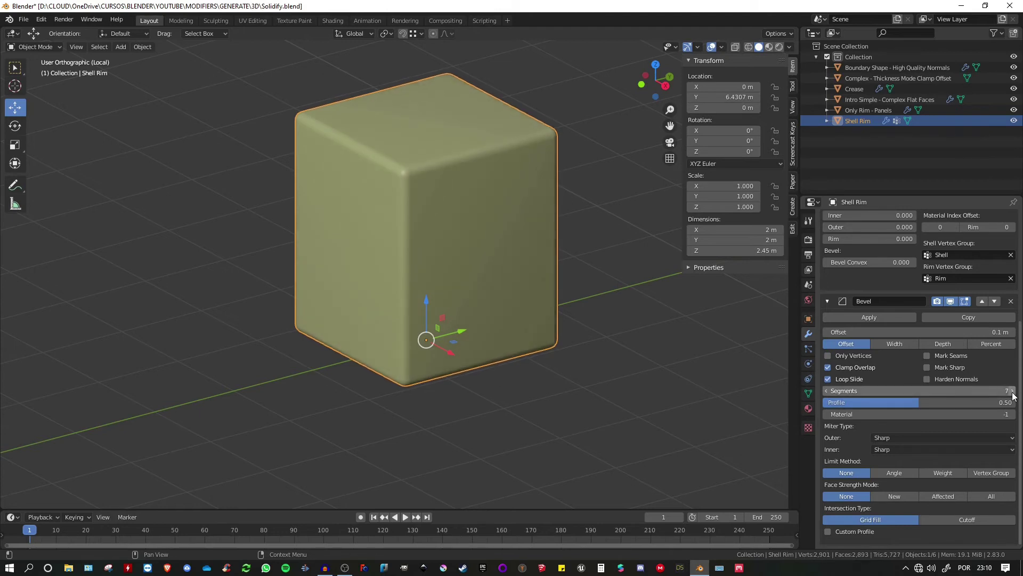
pyautogui.click(1012, 393)
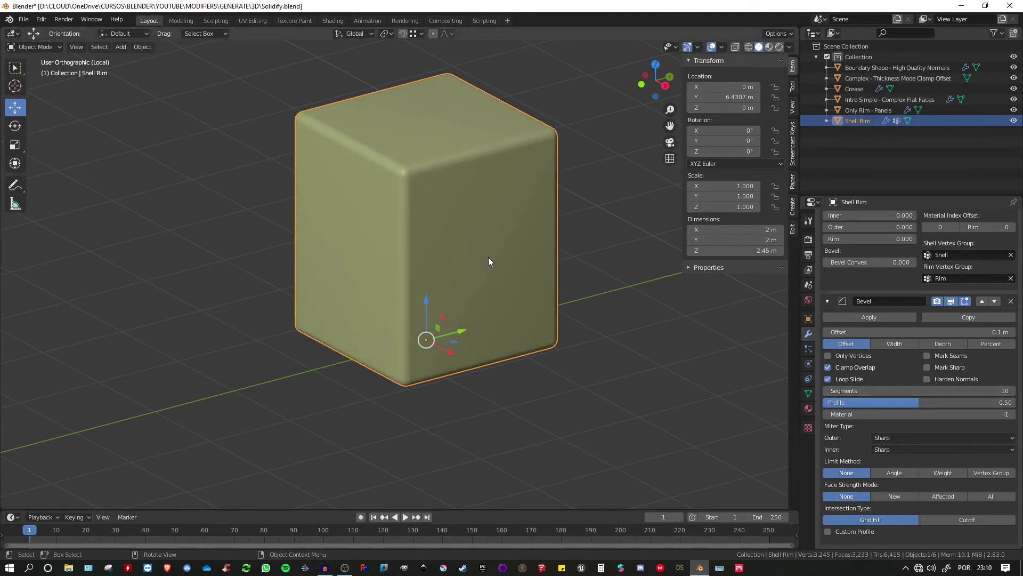
# Limit the Bevel by vertex group using the Shell group and raise its offset to about 0.89 m.
pyautogui.click(990, 474)
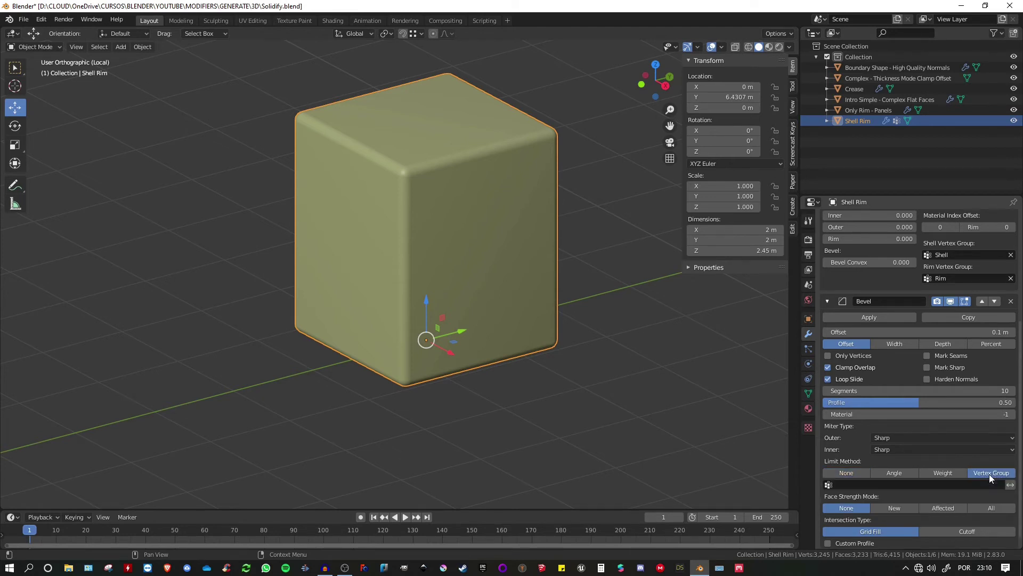
pyautogui.click(946, 484)
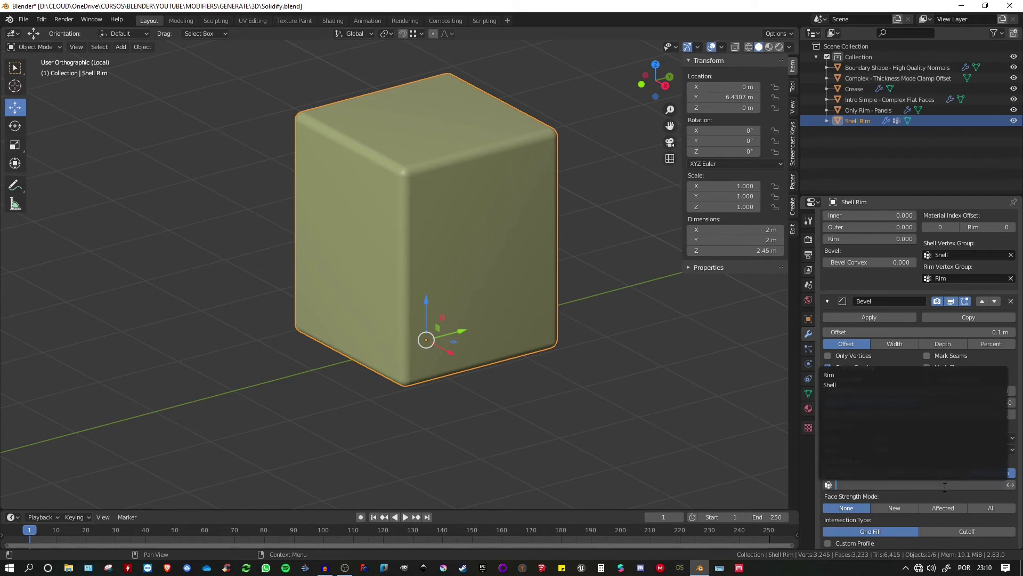
pyautogui.click(839, 385)
pyautogui.moveTo(598, 362); pyautogui.dragTo(600, 302, button='middle')
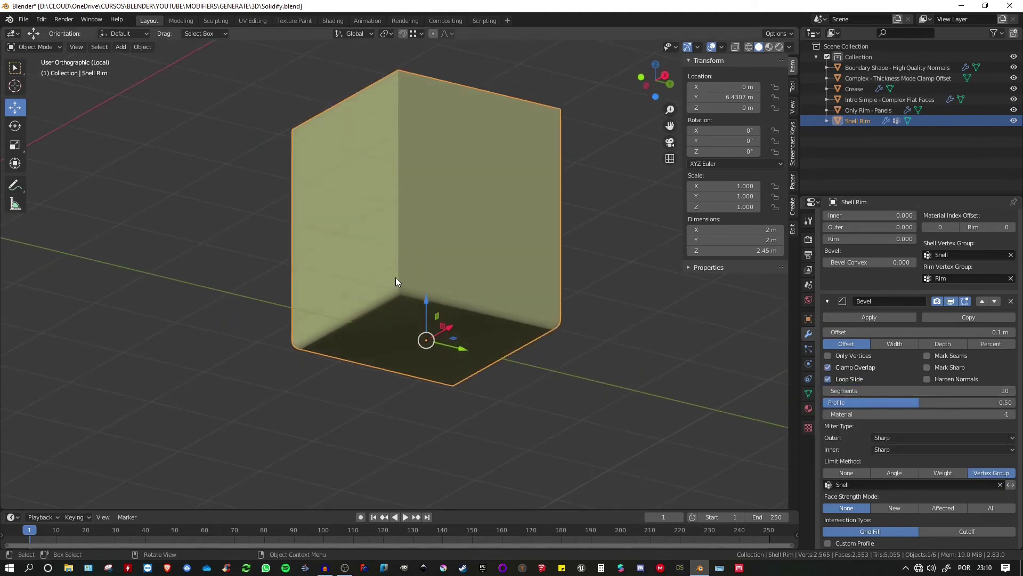
pyautogui.moveTo(461, 307); pyautogui.dragTo(475, 288, button='middle')
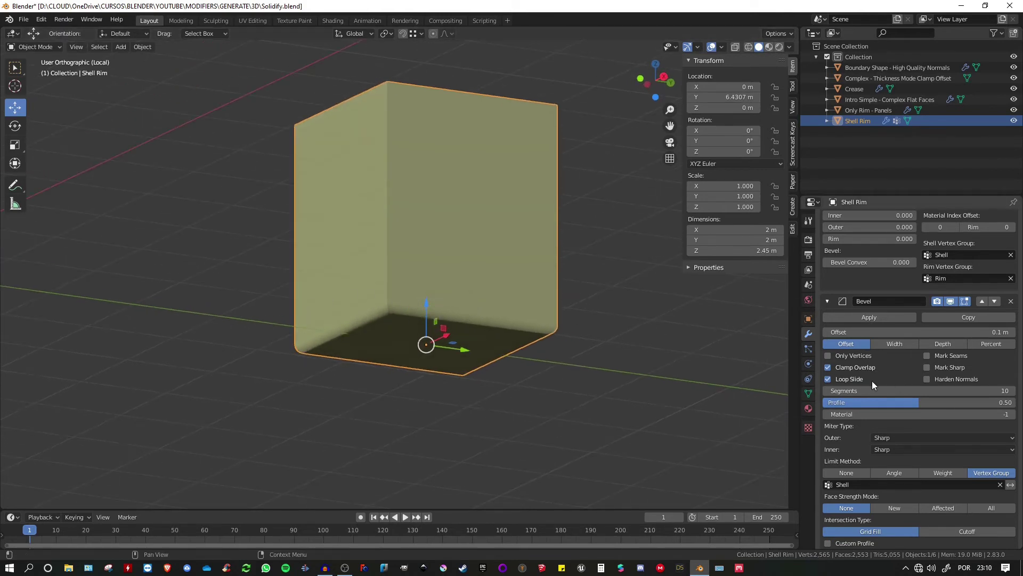
pyautogui.moveTo(867, 333); pyautogui.dragTo(999, 332)
pyautogui.moveTo(776, 408); pyautogui.dragTo(791, 401, button='middle')
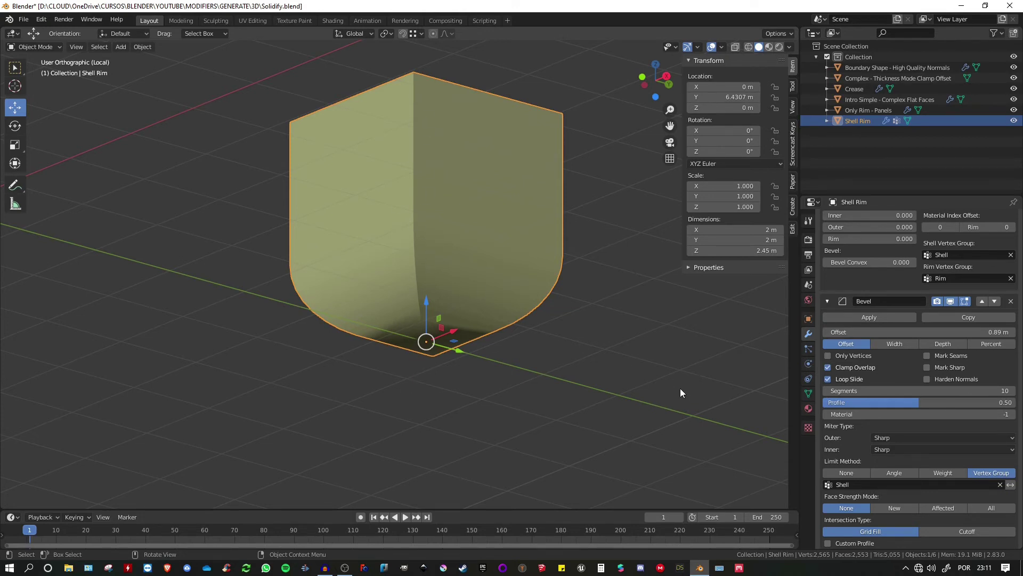
# Switch the Bevel's limiting vertex group to Rim and set its offset to about 0.35 m.
pyautogui.click(847, 484)
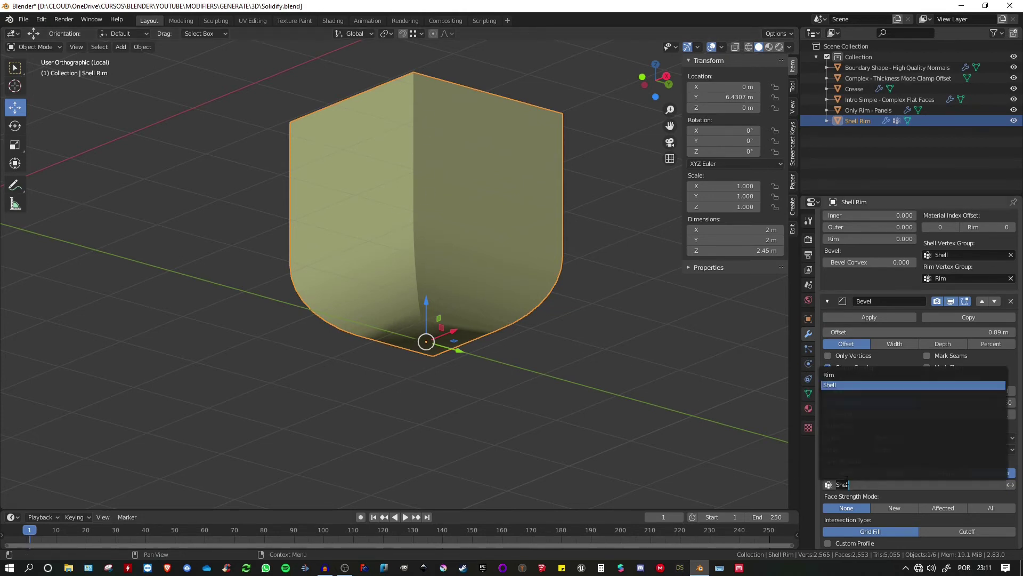
pyautogui.click(832, 375)
pyautogui.moveTo(666, 284); pyautogui.dragTo(623, 347, button='middle')
pyautogui.moveTo(917, 332); pyautogui.dragTo(874, 331)
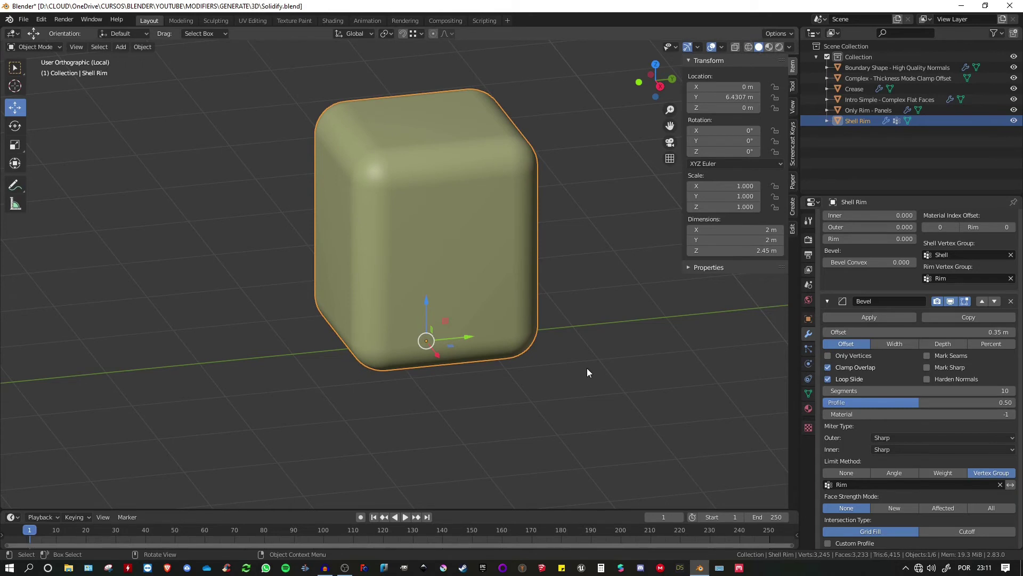
# Leave the local view, then select and frame the Intro Simple - Complex Flat Faces object.
pyautogui.scroll(4, 953, 304)
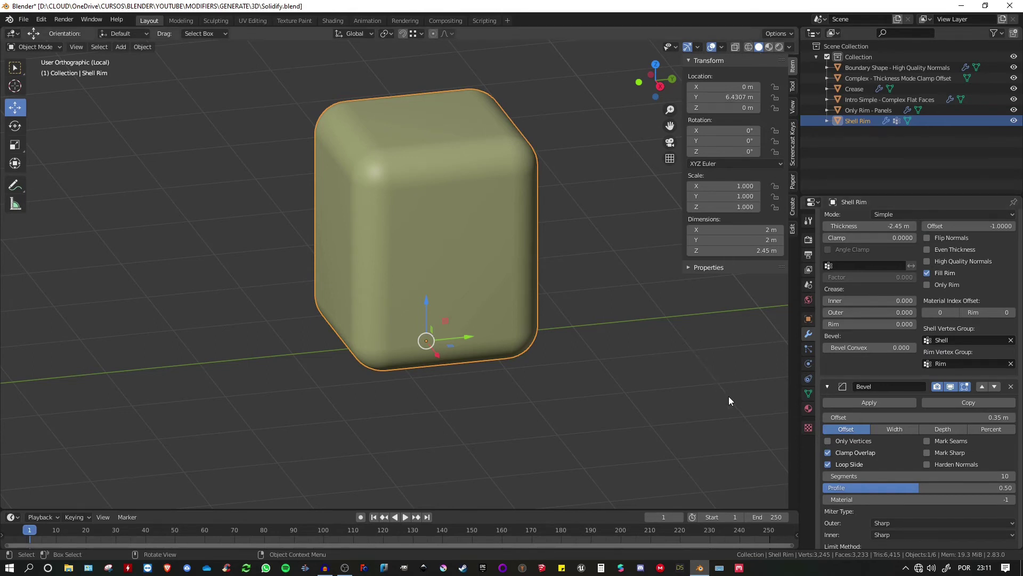
pyautogui.scroll(3, 876, 275)
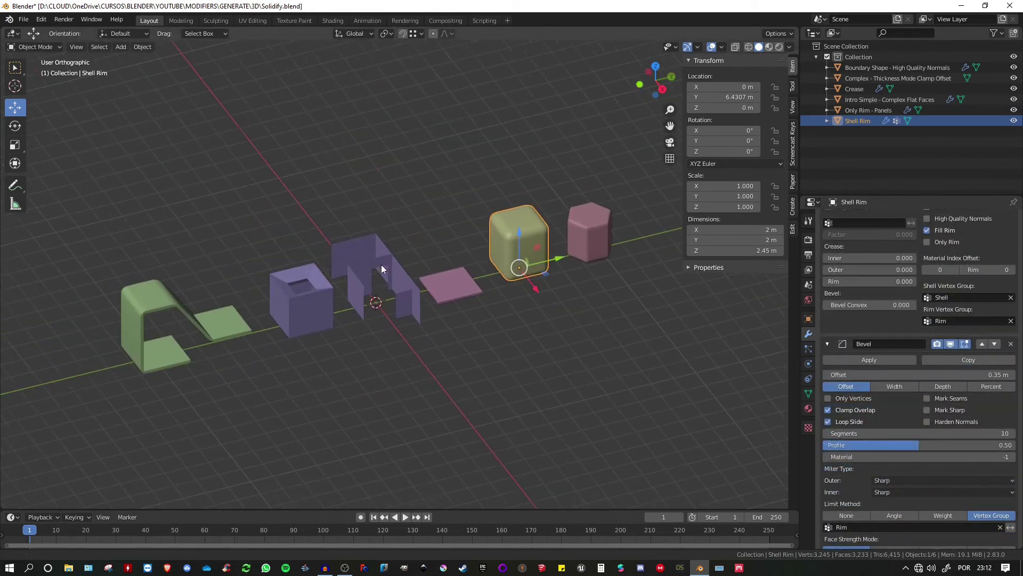
pyautogui.scroll(3, 462, 261)
pyautogui.scroll(1, 462, 261)
pyautogui.click(187, 337)
pyautogui.press('KP_Decimal')
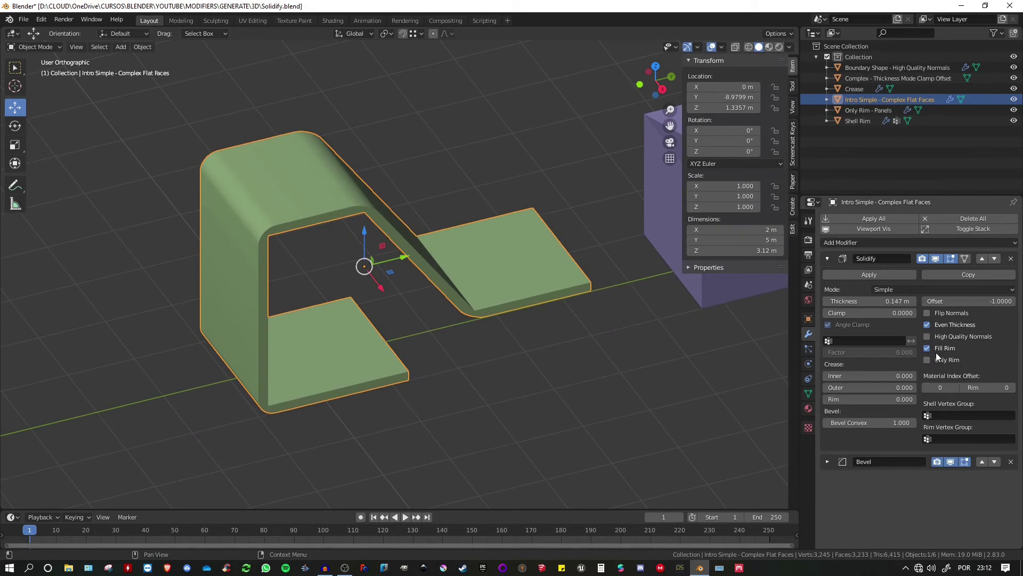
# Add a fourth material slot with a new material named teste and give it a magenta base color.
pyautogui.click(808, 408)
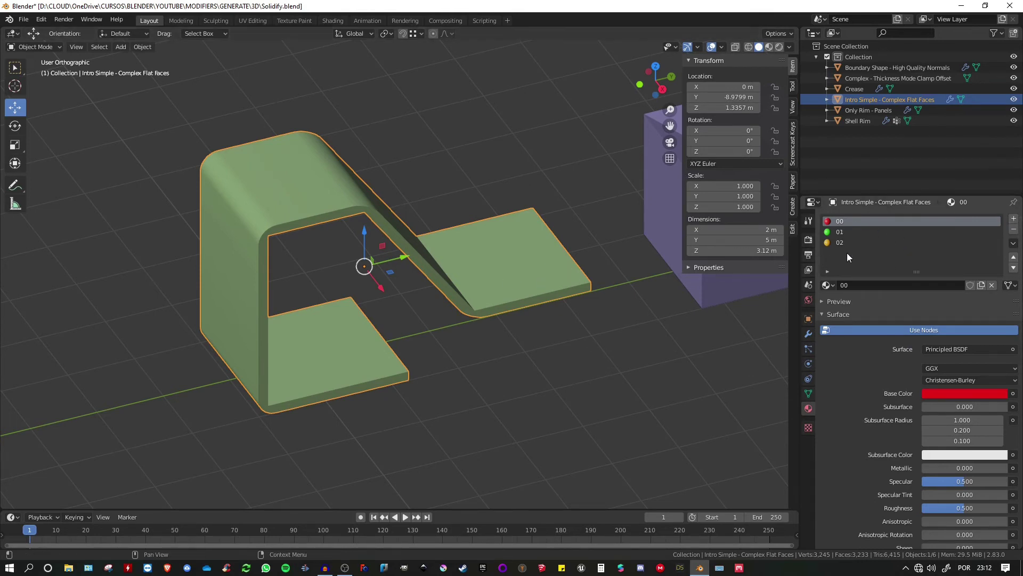
pyautogui.click(1015, 220)
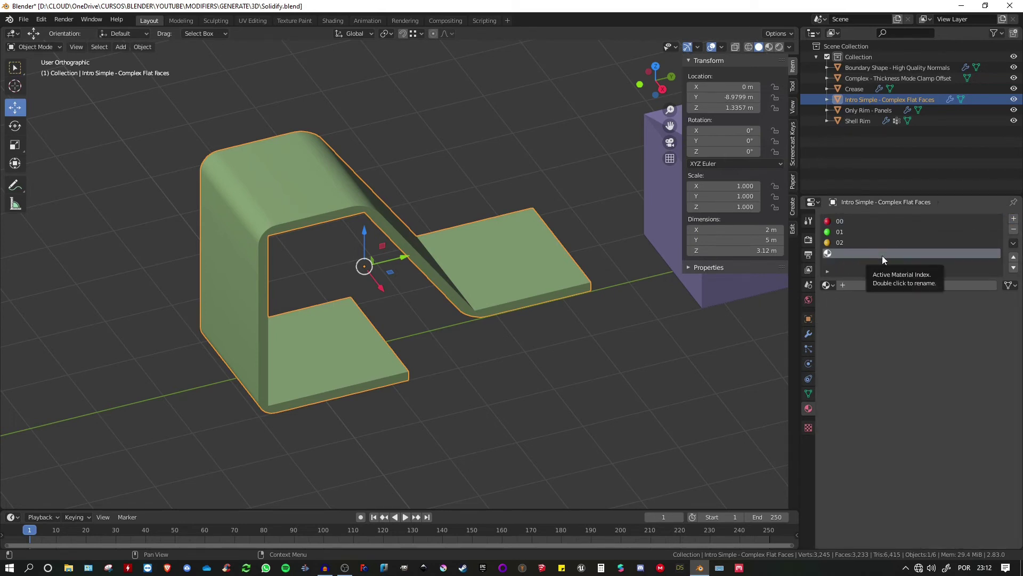
pyautogui.click(924, 286)
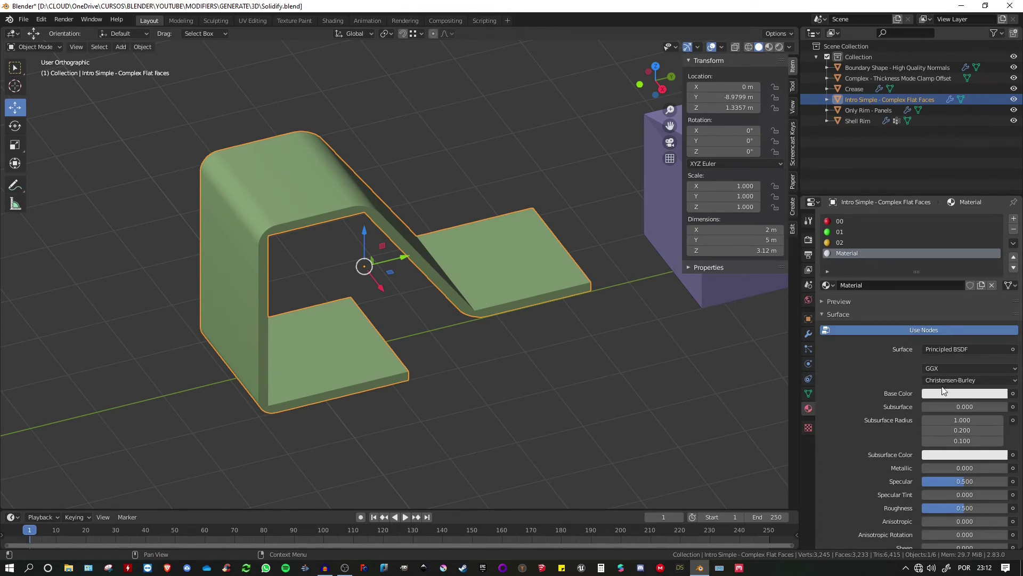
pyautogui.click(866, 285)
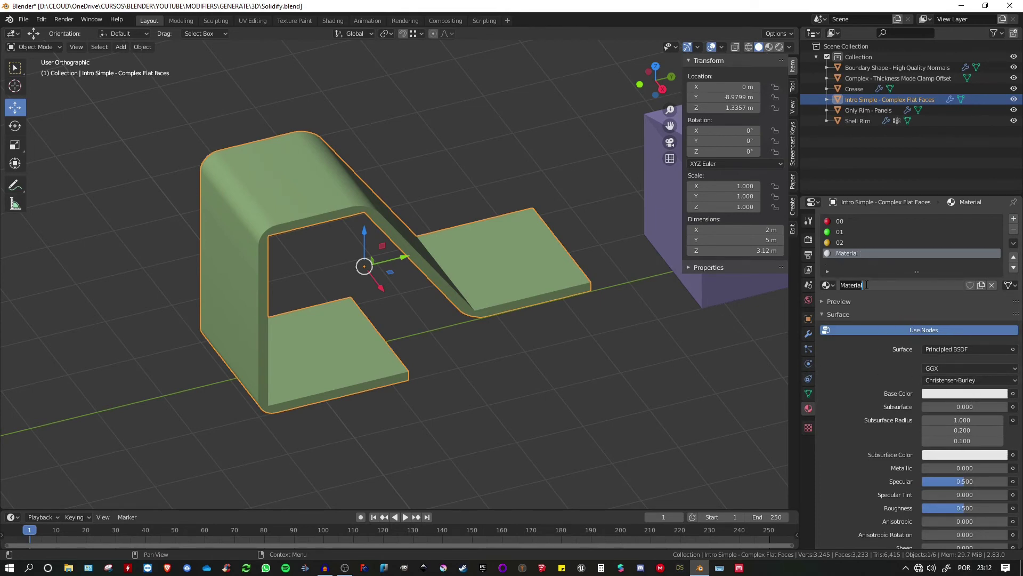
pyautogui.write('teste')
pyautogui.press('Return')
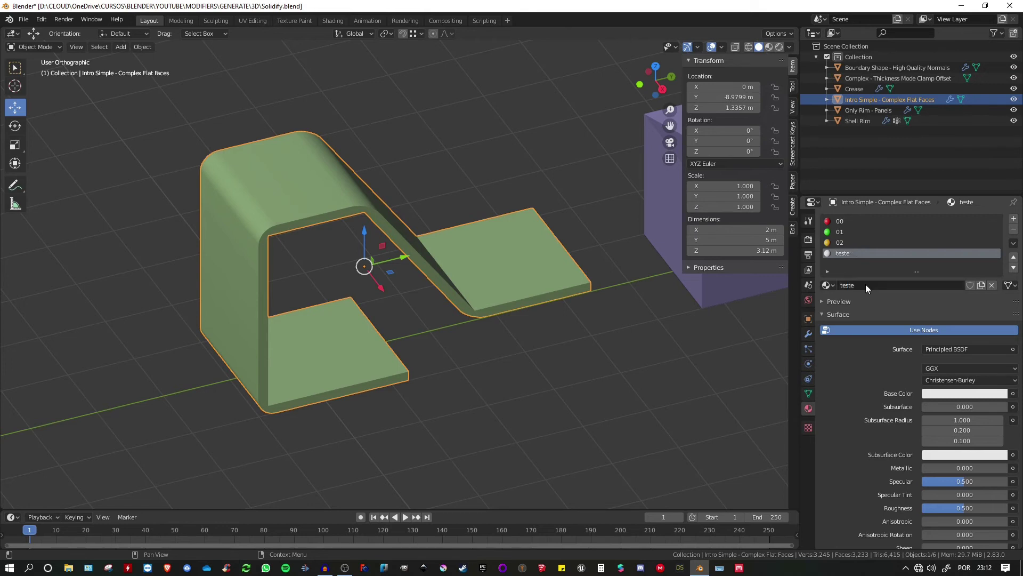
pyautogui.click(951, 393)
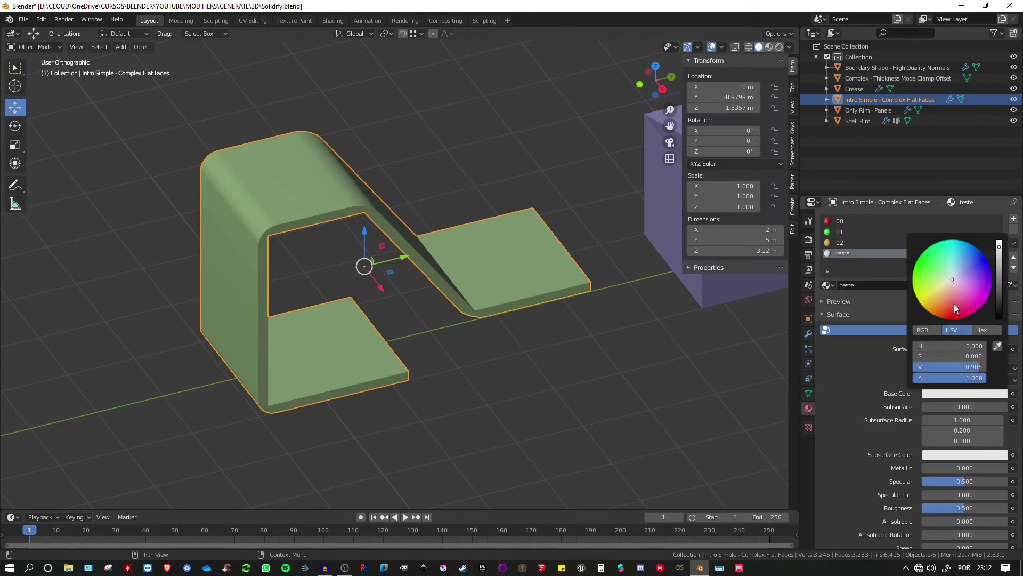
pyautogui.click(954, 305)
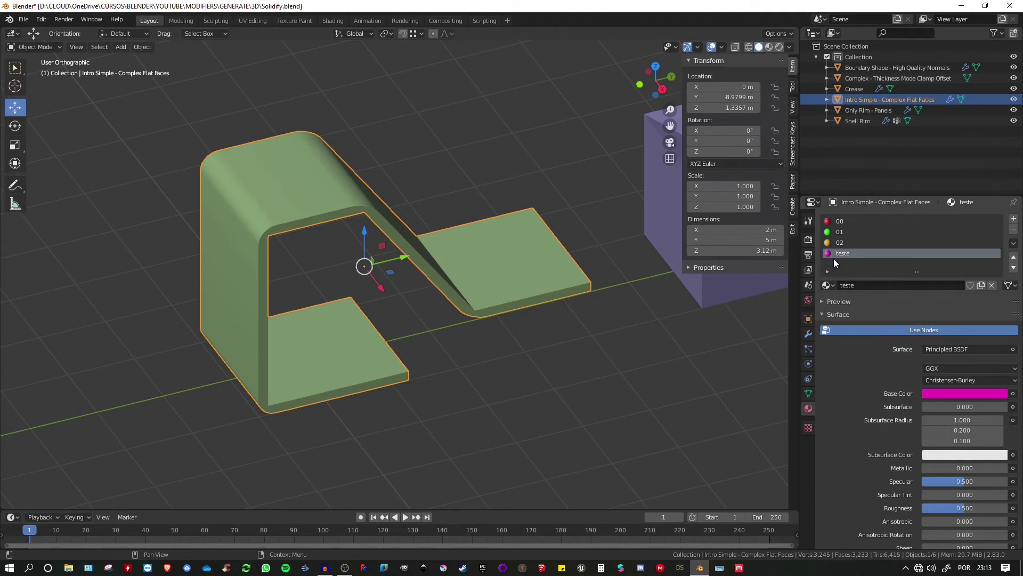
# Select material slot 00, return to the modifier settings and switch the viewport shading to Material Preview.
pyautogui.click(858, 221)
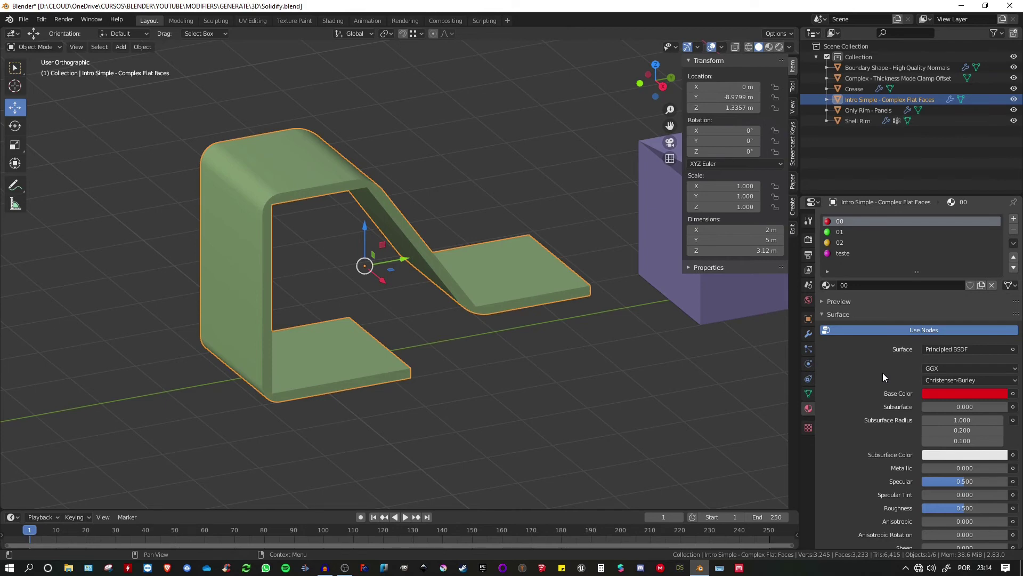
pyautogui.click(808, 333)
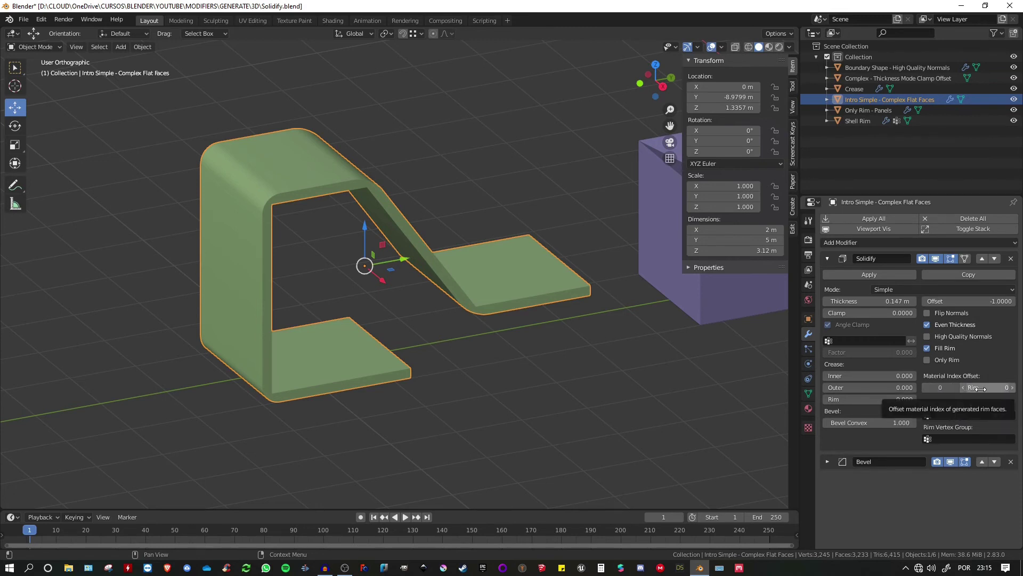
pyautogui.press('z')
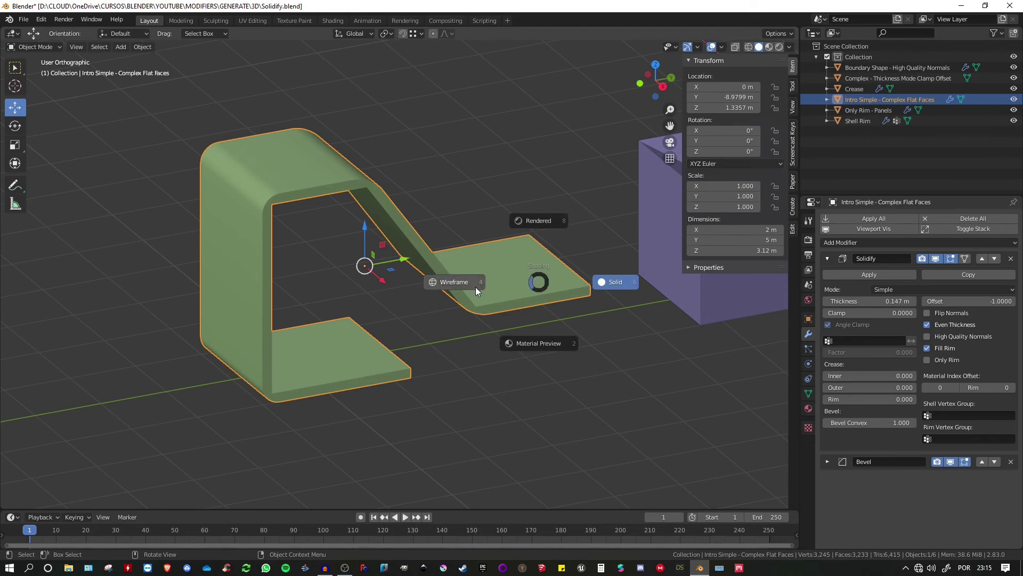
pyautogui.click(540, 342)
pyautogui.moveTo(540, 342)
pyautogui.mouseDown(button='middle')
pyautogui.moveTo(399, 257)
pyautogui.moveTo(506, 286)
pyautogui.mouseUp(button='middle')
# Check the object's material slot order and set the Solidify material index offset to 1.
pyautogui.click(808, 409)
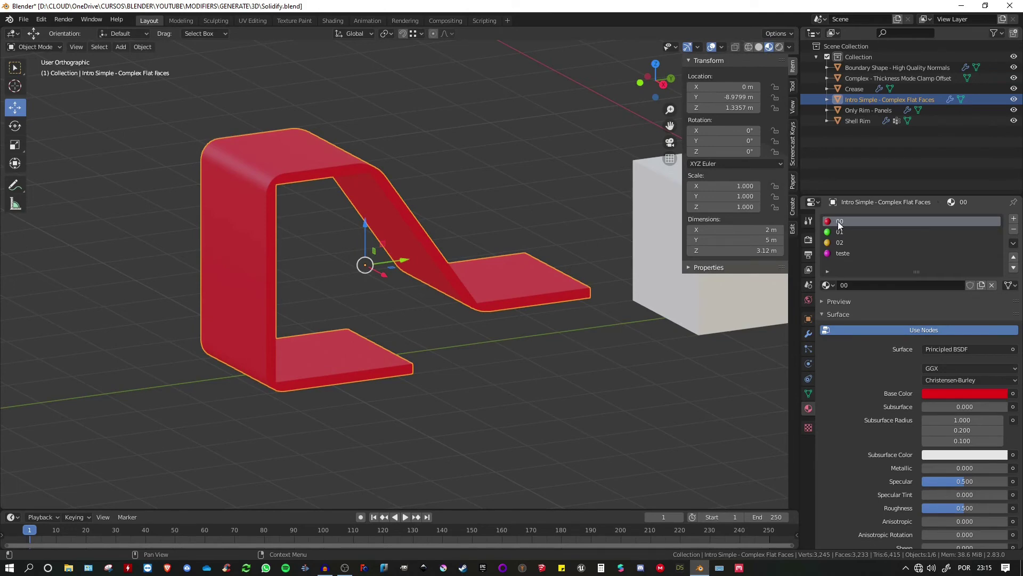
pyautogui.click(808, 334)
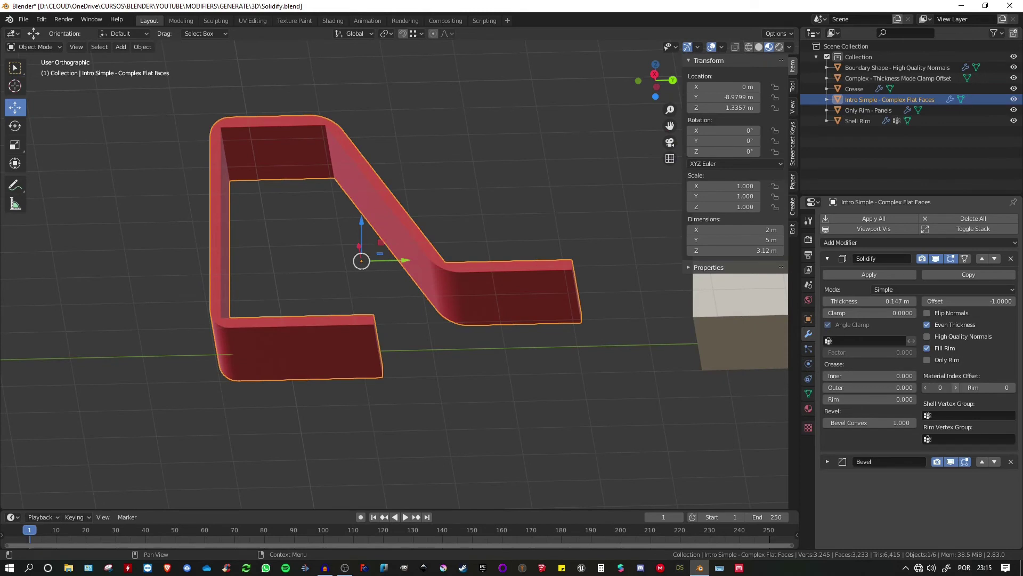
pyautogui.click(955, 387)
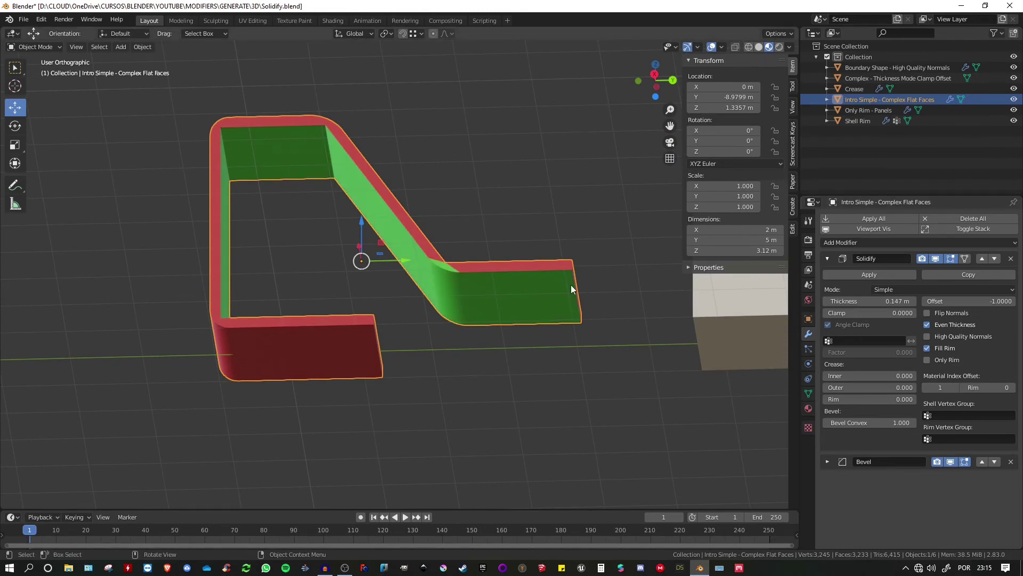
pyautogui.moveTo(571, 285); pyautogui.dragTo(536, 309, button='middle')
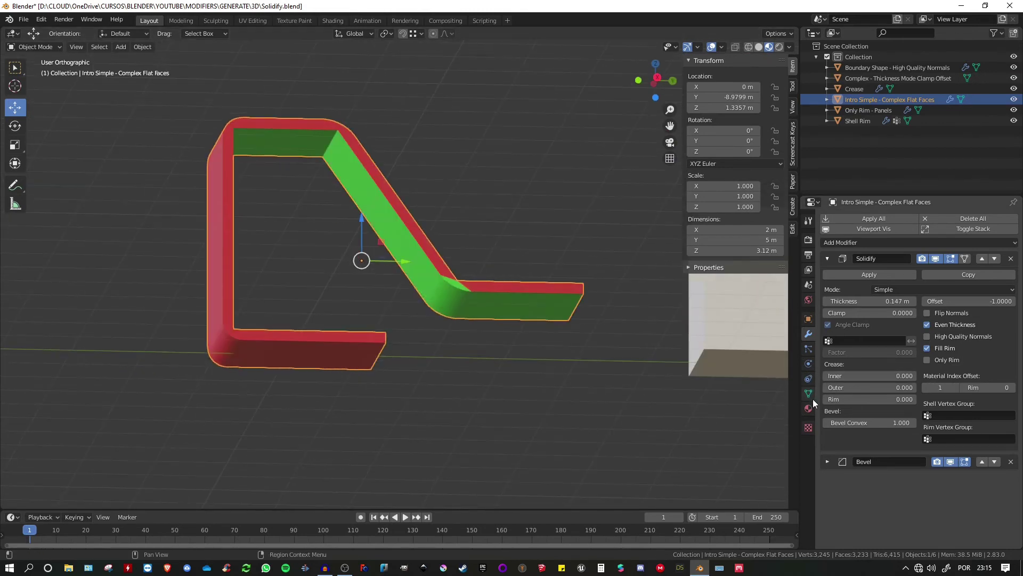
# Review the object's material slots, then set the Solidify modifier's Bevel Convex to 0.
pyautogui.click(809, 408)
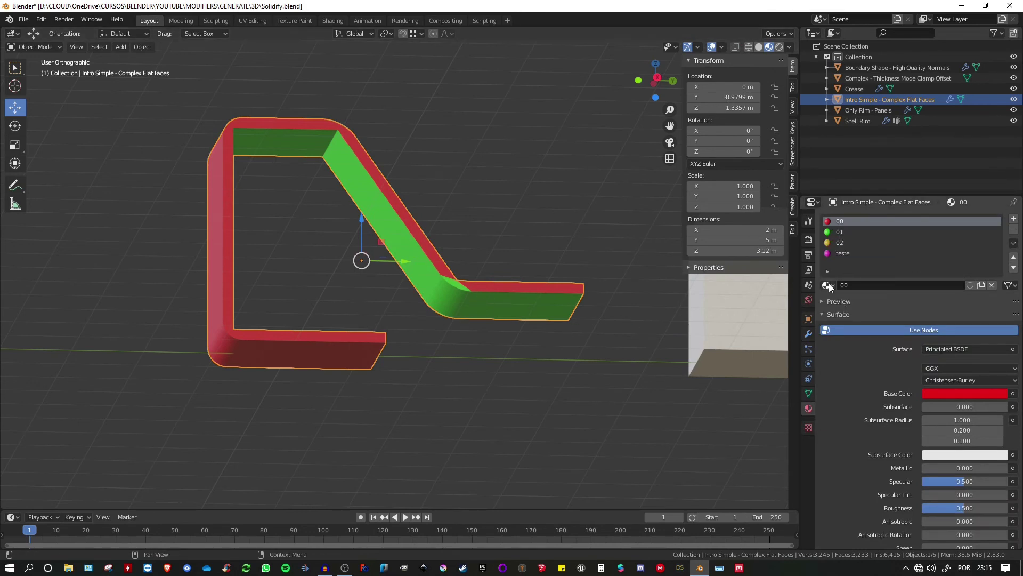
pyautogui.click(808, 331)
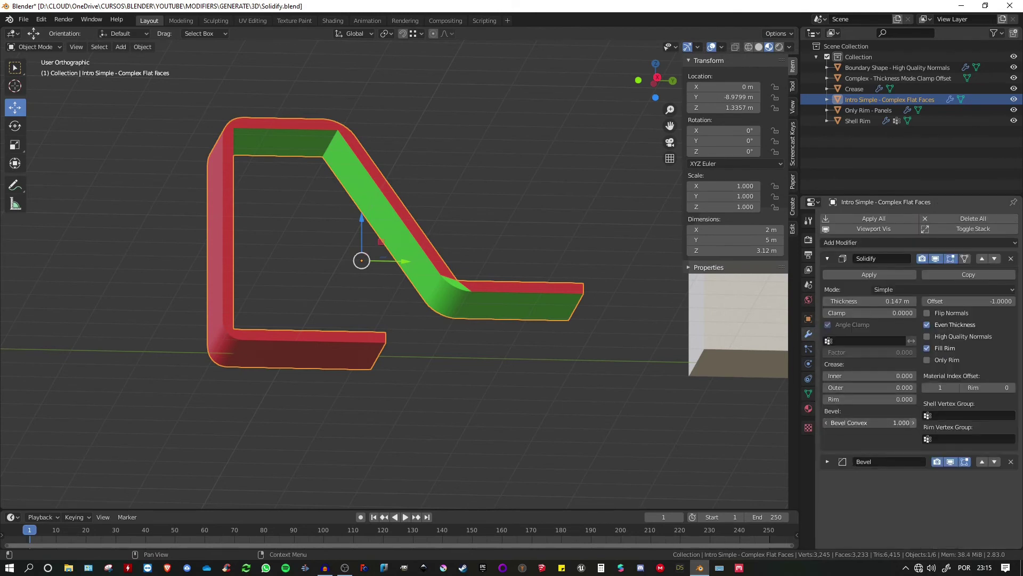
pyautogui.doubleClick(897, 420)
pyautogui.write('0')
pyautogui.press('Return')
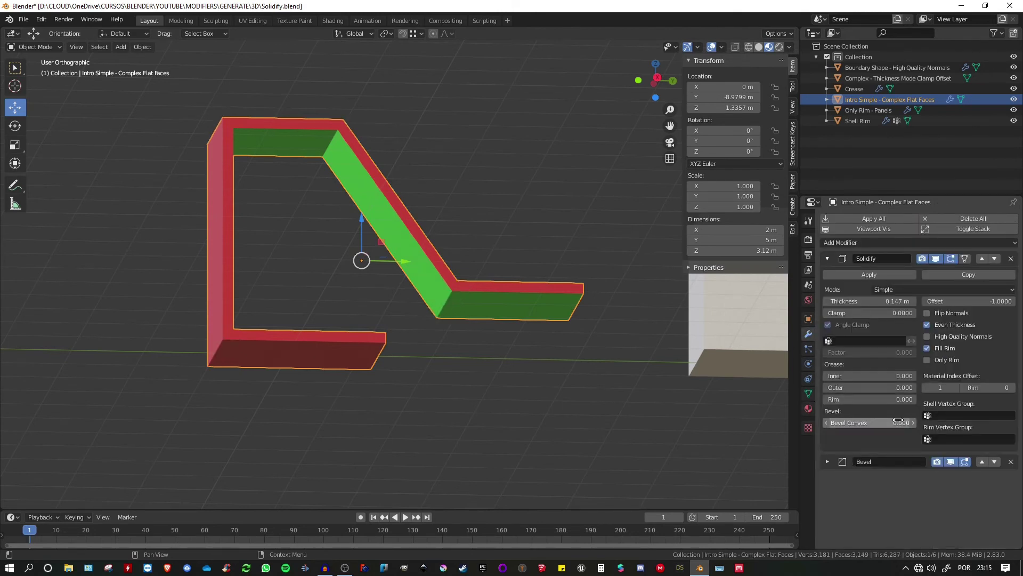
pyautogui.moveTo(377, 251)
pyautogui.mouseDown(button='middle')
pyautogui.moveTo(368, 217)
pyautogui.moveTo(333, 232)
pyautogui.moveTo(369, 259)
pyautogui.mouseUp(button='middle')
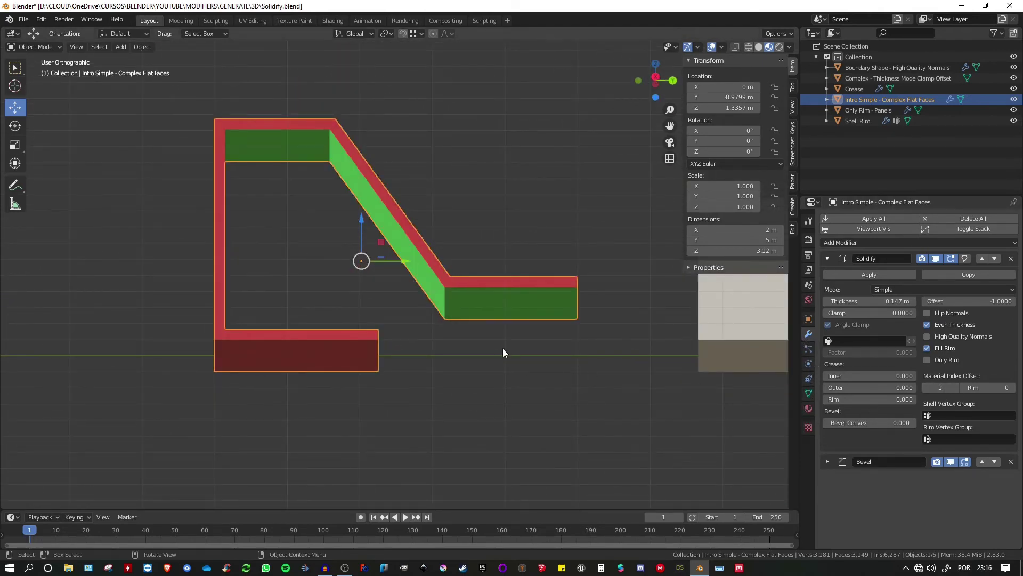
# Set the Solidify material index offset to 2 and its rim material offset to 3.
pyautogui.click(958, 385)
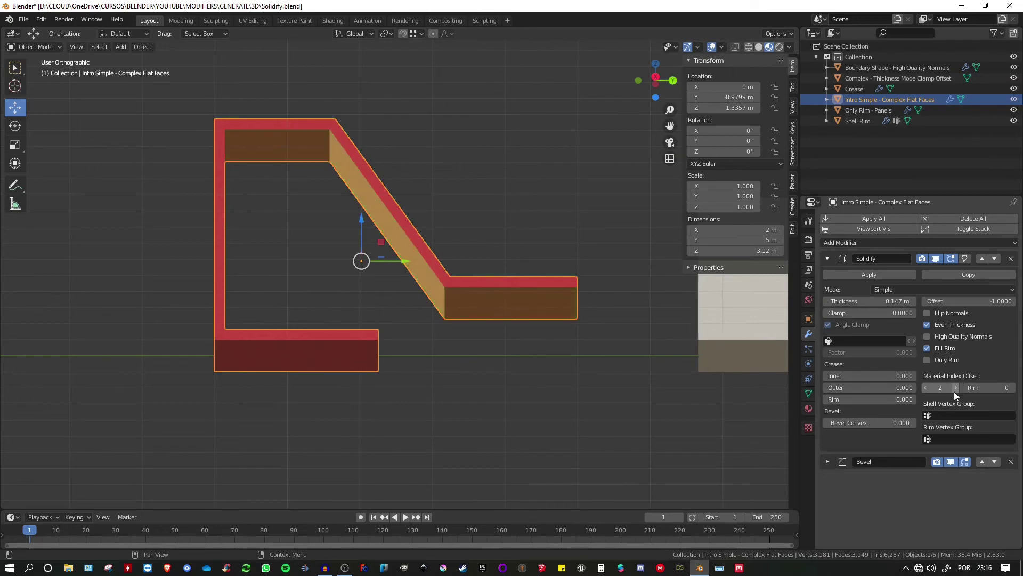
pyautogui.moveTo(520, 297); pyautogui.dragTo(519, 223, button='middle')
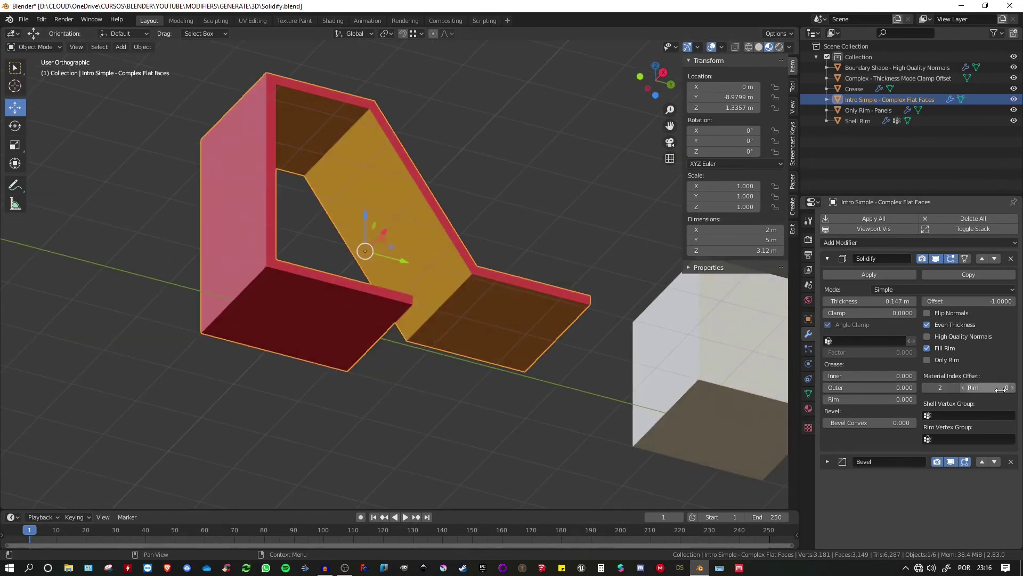
pyautogui.click(1012, 388)
pyautogui.moveTo(543, 279); pyautogui.dragTo(478, 347, button='middle')
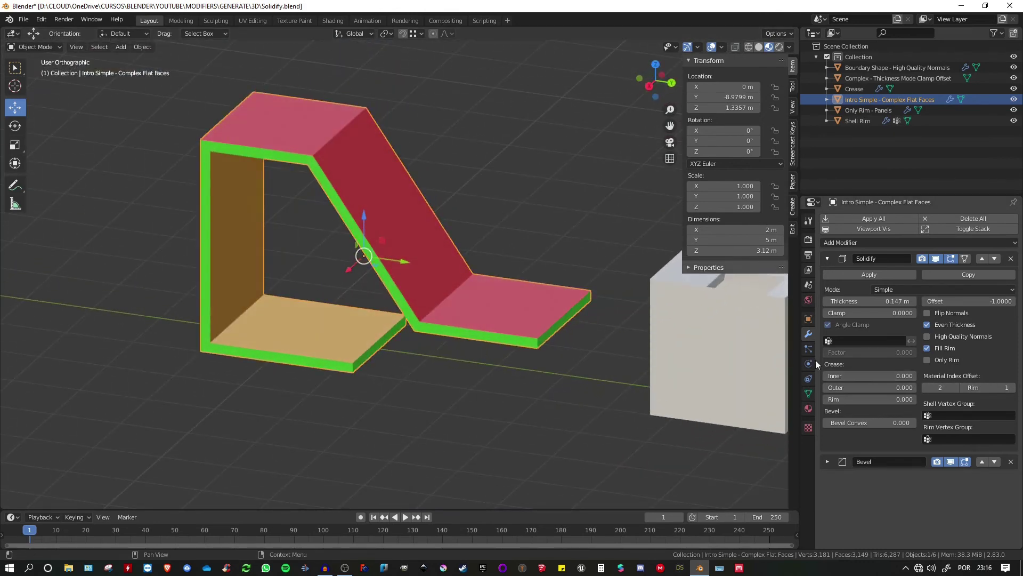
pyautogui.click(808, 408)
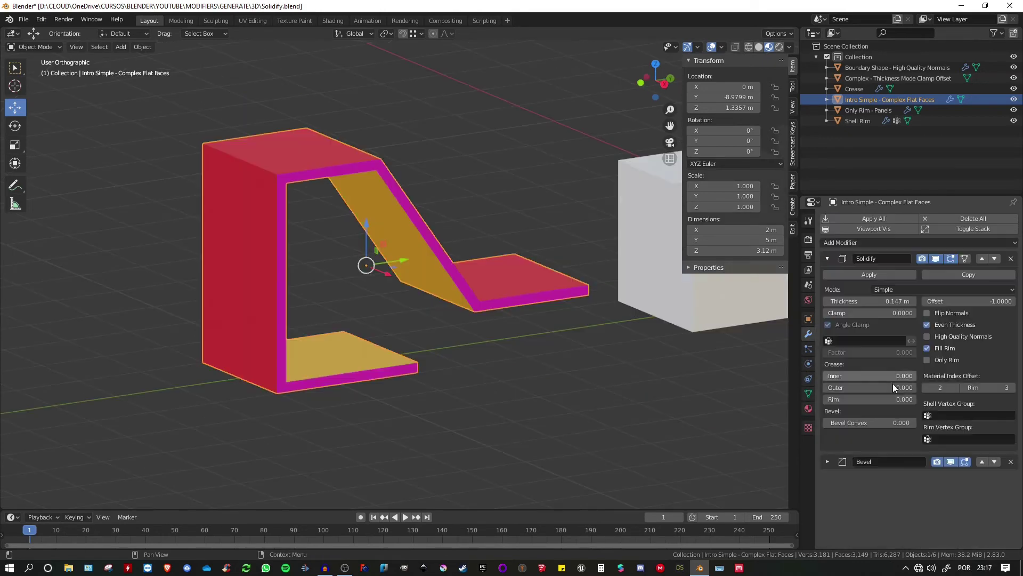
# Isolate the Boundary Shape - High Quality Normals object in local view and show it as wireframe from the right.
pyautogui.scroll(-3, 581, 310)
pyautogui.scroll(-2, 588, 311)
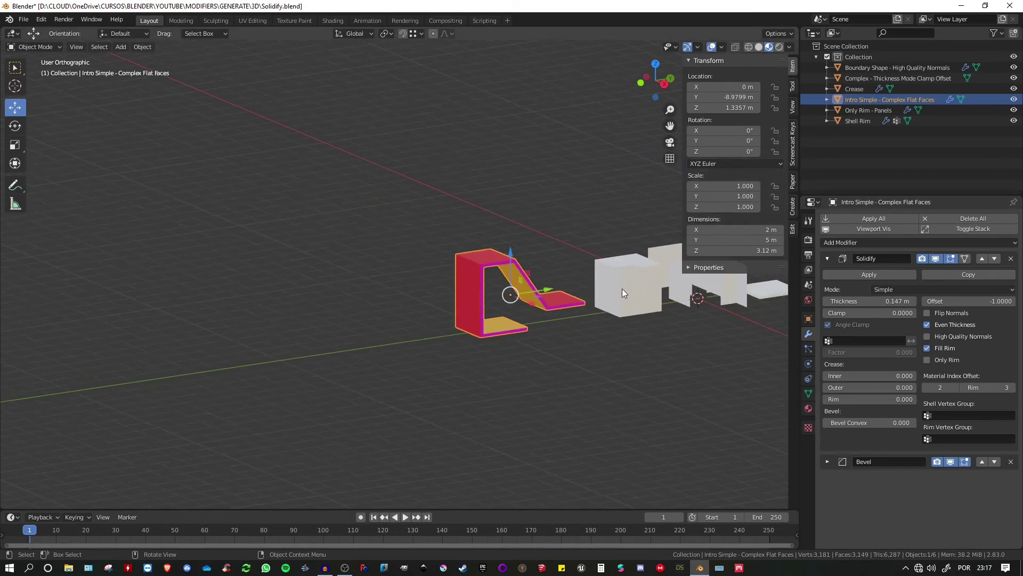
pyautogui.click(622, 289)
pyautogui.press('z')
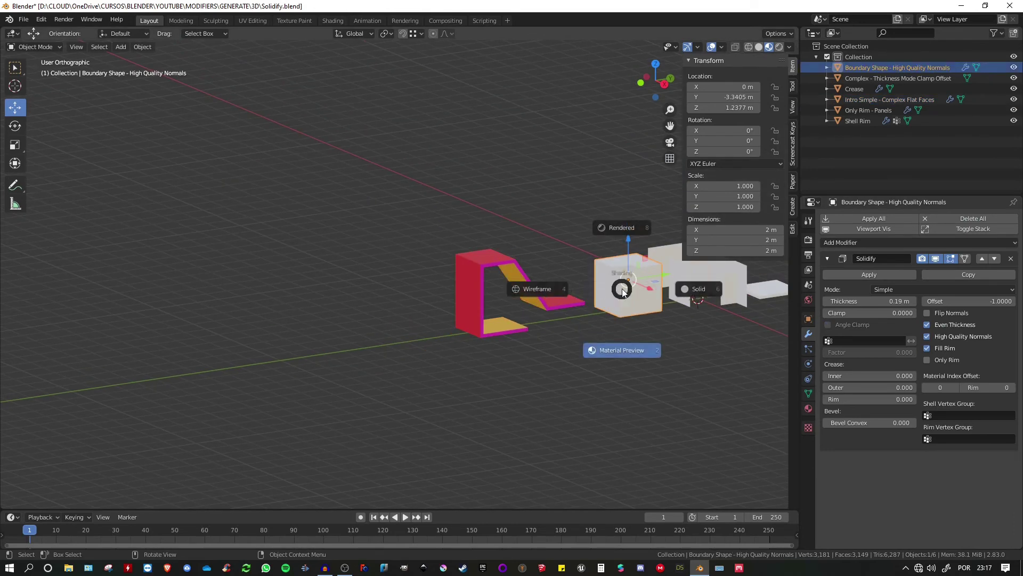
pyautogui.click(694, 290)
pyautogui.moveTo(694, 290); pyautogui.dragTo(609, 292, button='middle')
pyautogui.press('KP_Divide')
pyautogui.press('KP_3')
pyautogui.hotkey('shift', 'z')
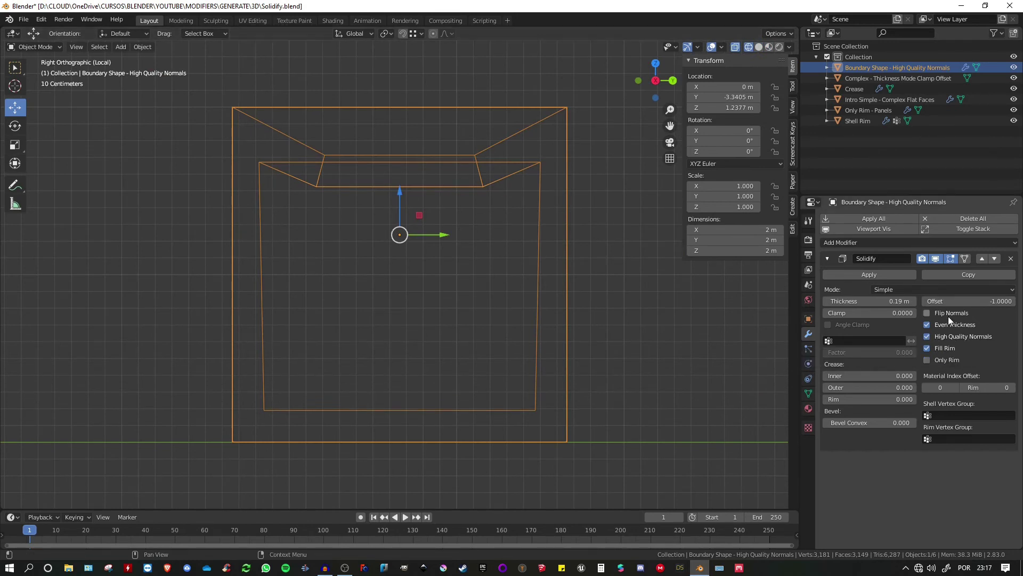
# Toggle High Quality Normals off and back on for comparison, then switch the Solidify mode to Complex.
pyautogui.click(927, 336)
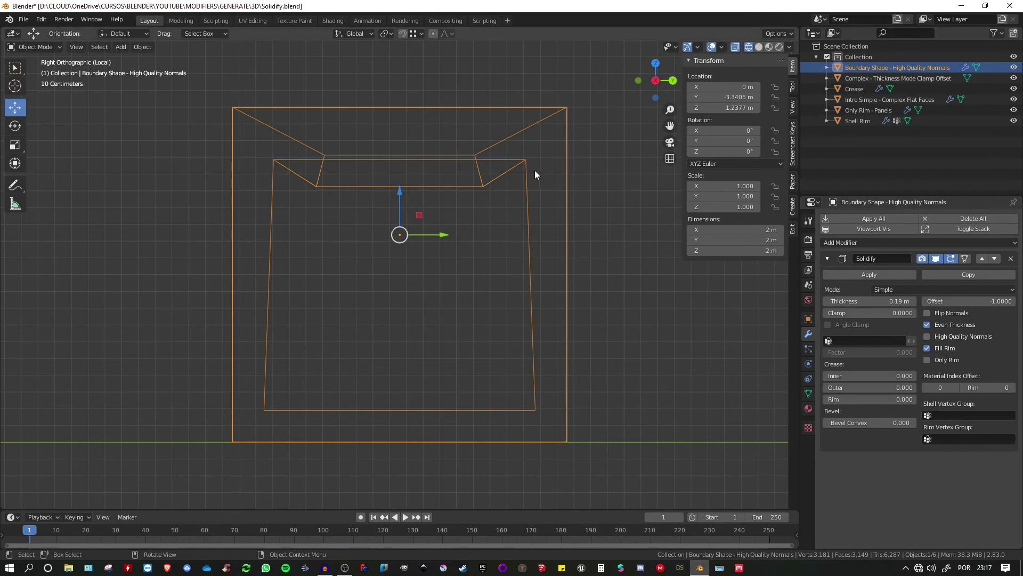
pyautogui.click(927, 337)
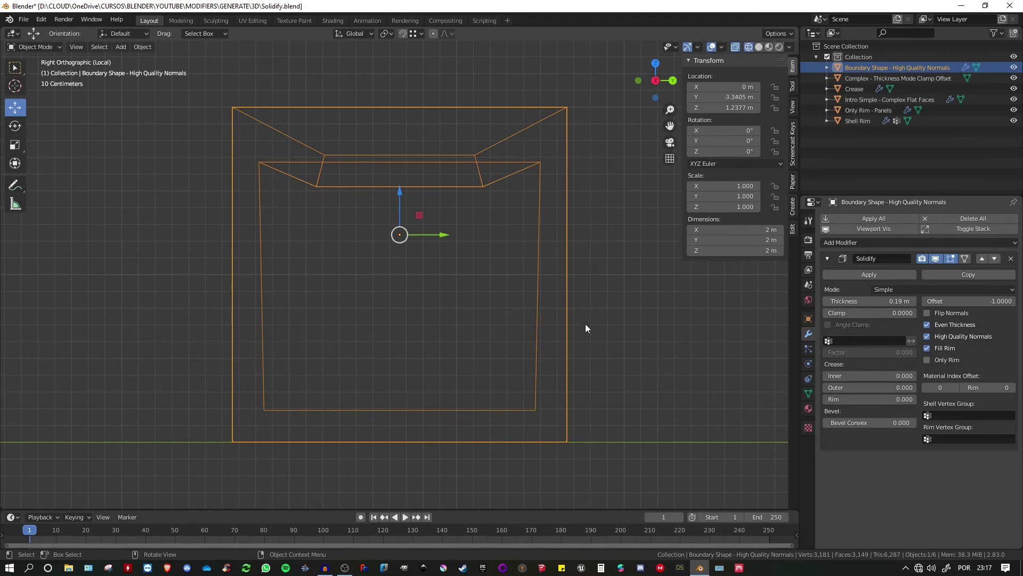
pyautogui.click(894, 292)
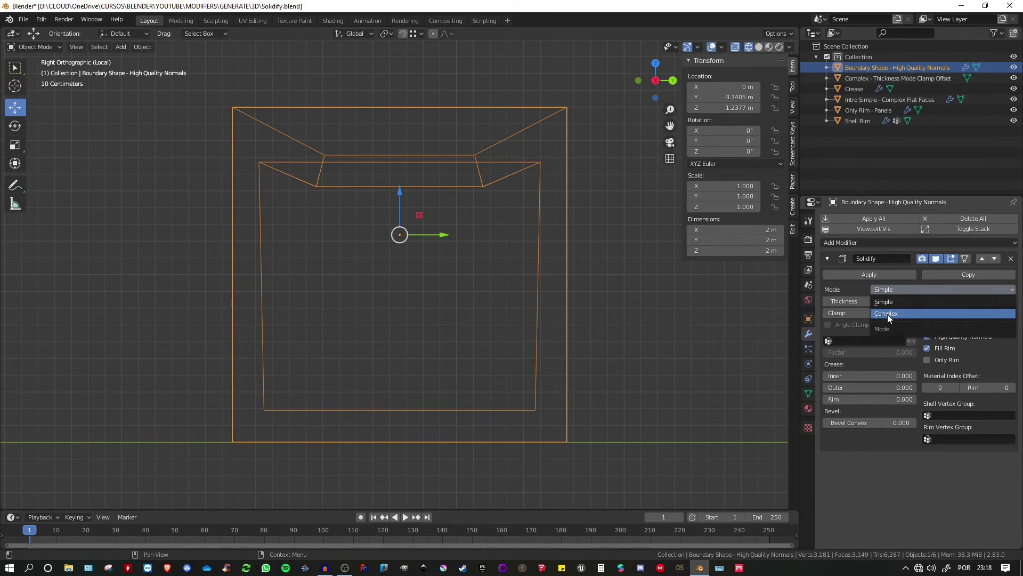
pyautogui.click(887, 314)
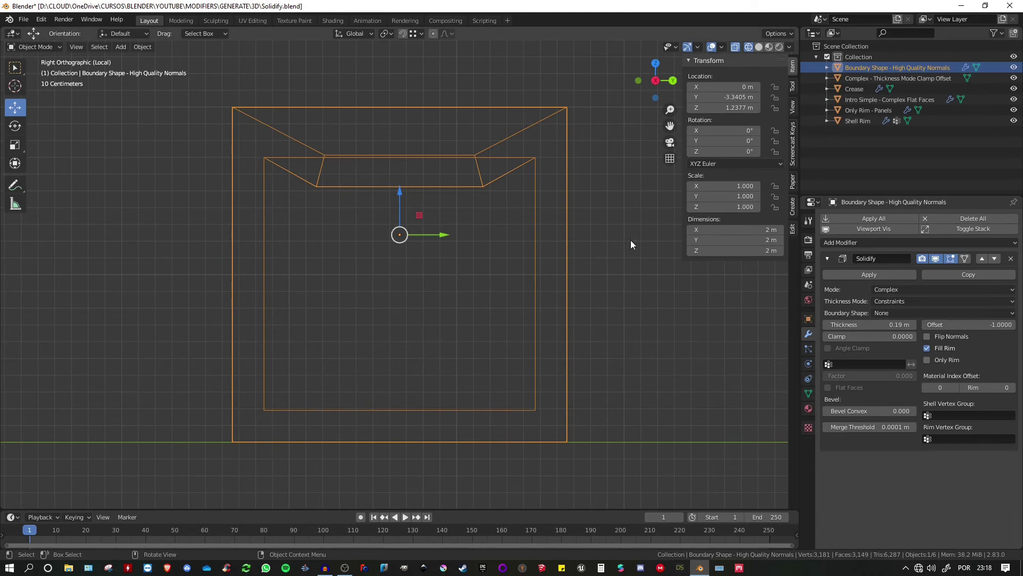
# Try the Fixed and Even thickness modes, then return the thickness mode to Constraints.
pyautogui.click(899, 302)
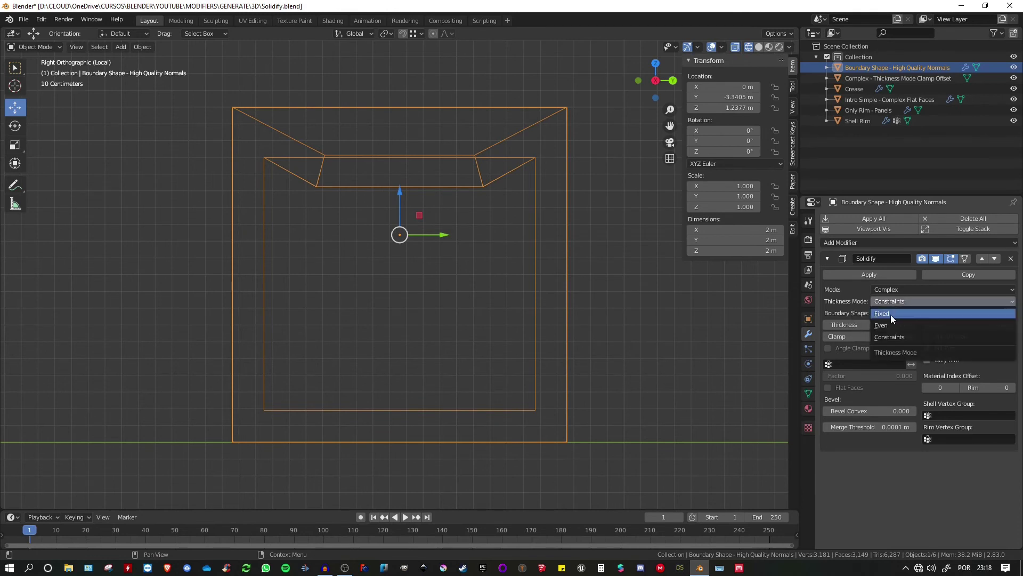
pyautogui.click(890, 314)
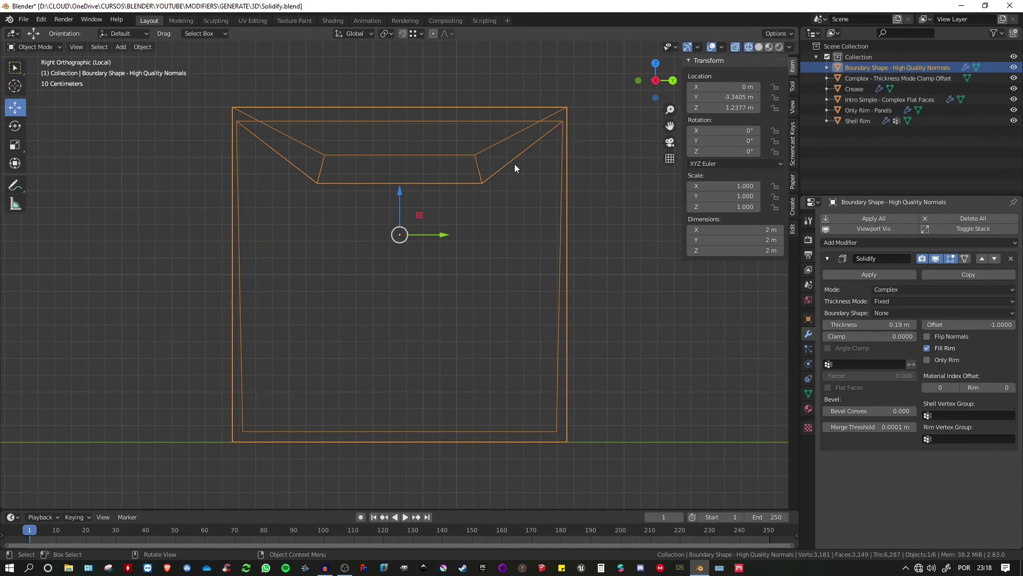
pyautogui.click(882, 302)
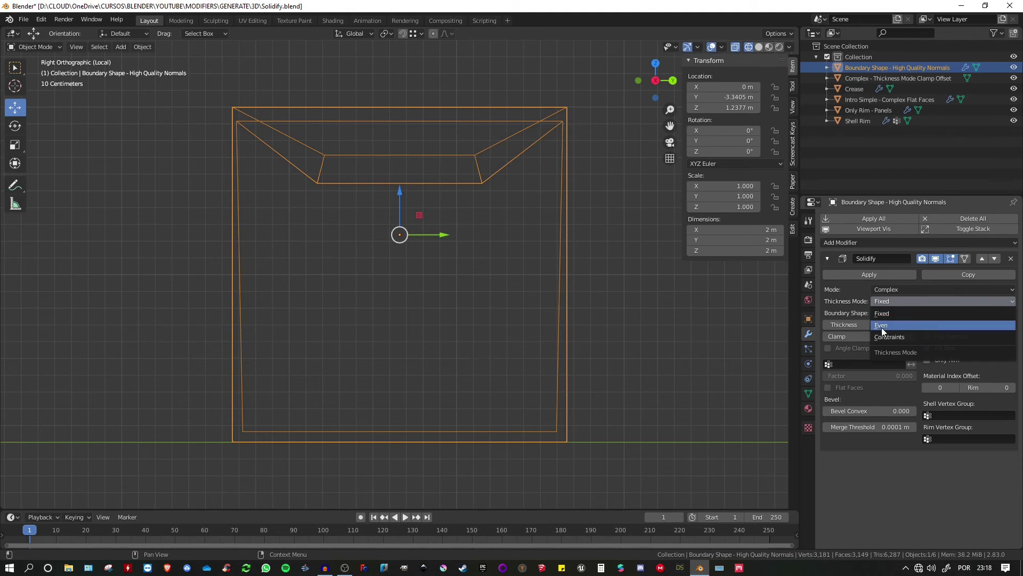
pyautogui.click(881, 325)
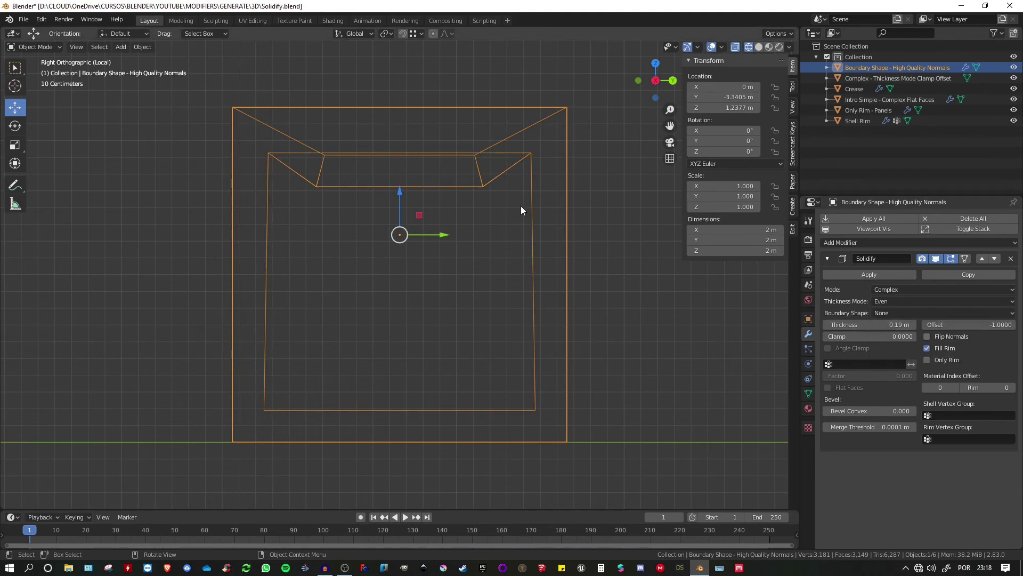
pyautogui.click(888, 302)
pyautogui.click(882, 338)
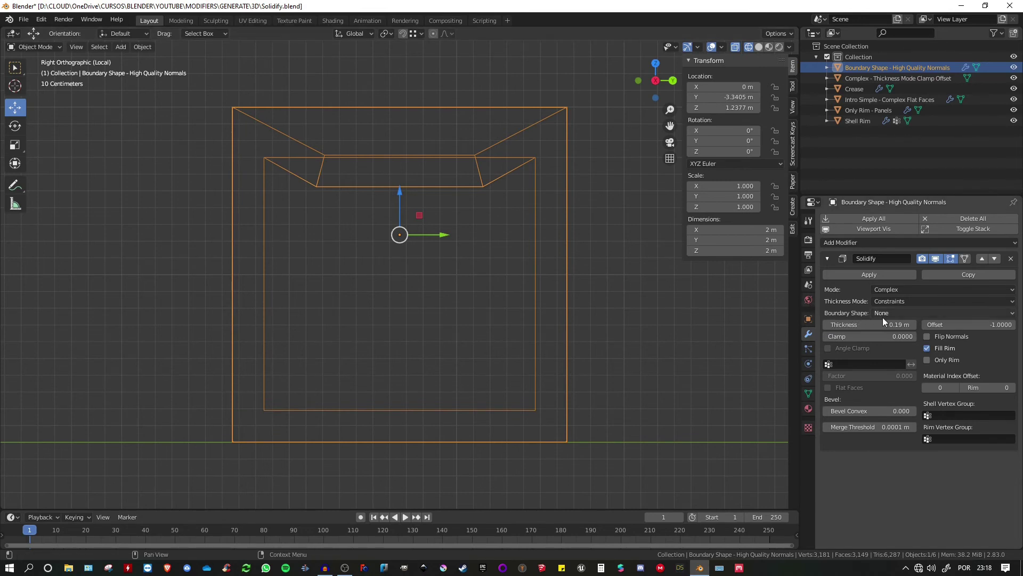
# Examine the rim around the cube's opening in solid shading from several angles, then return to wireframe in front view.
pyautogui.moveTo(508, 201); pyautogui.dragTo(501, 219, button='middle')
pyautogui.press('z')
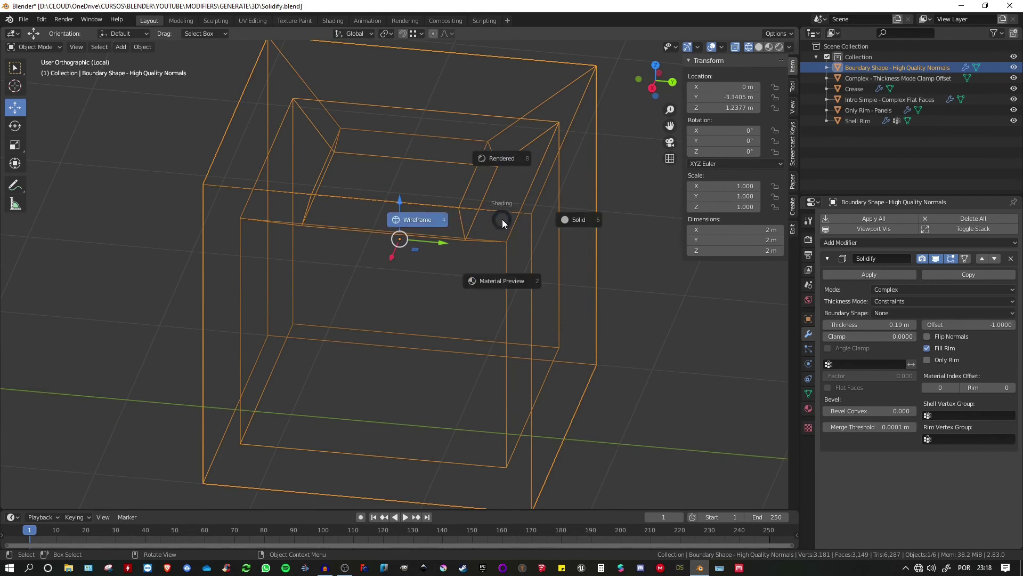
pyautogui.click(580, 220)
pyautogui.moveTo(581, 220)
pyautogui.mouseDown(button='middle')
pyautogui.moveTo(473, 174)
pyautogui.moveTo(426, 138)
pyautogui.mouseUp(button='middle')
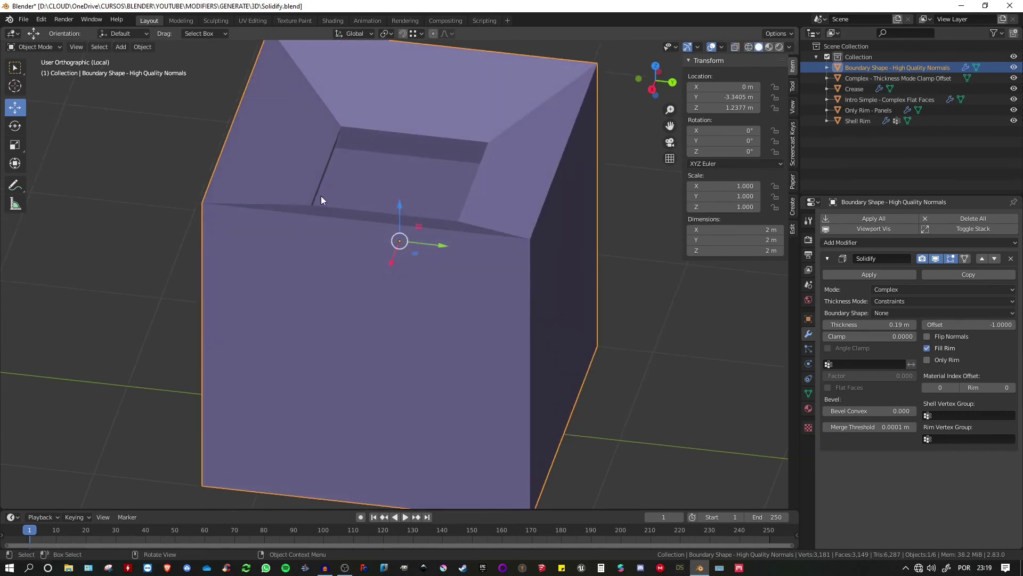
pyautogui.moveTo(494, 141); pyautogui.dragTo(430, 146, button='middle')
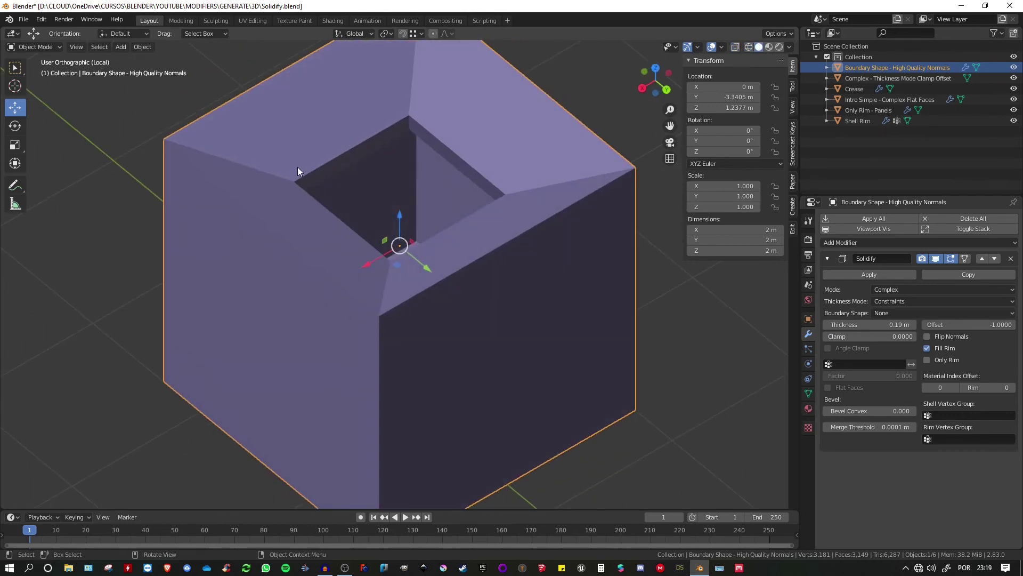
pyautogui.moveTo(387, 98); pyautogui.dragTo(602, 178, button='middle')
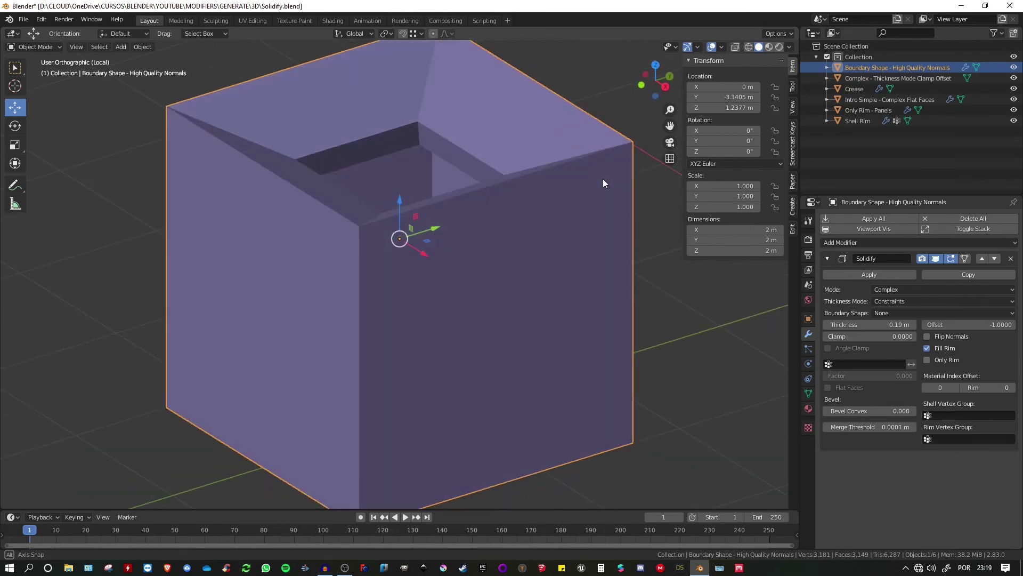
pyautogui.press('KP_1')
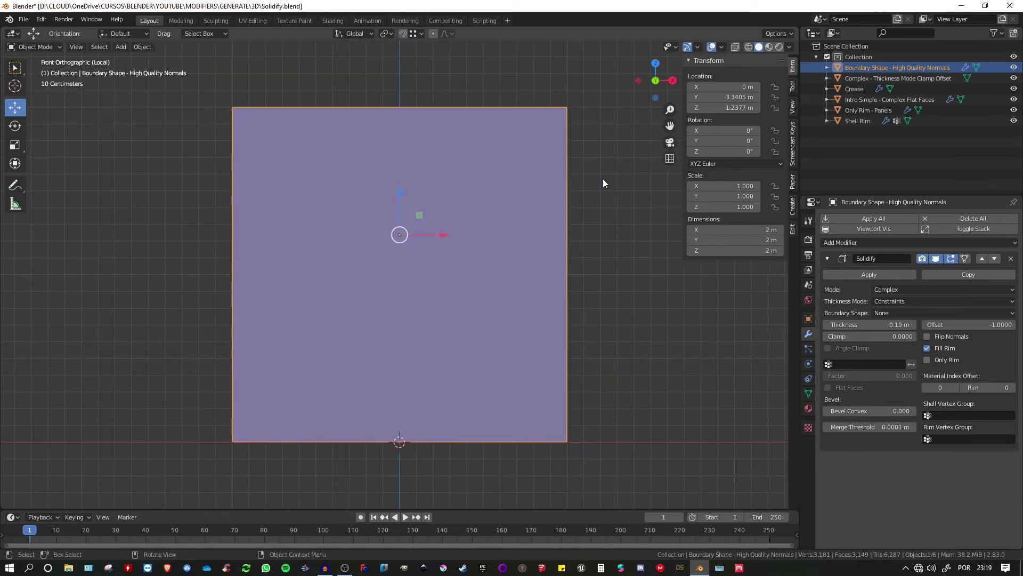
pyautogui.press('z')
pyautogui.click(498, 182)
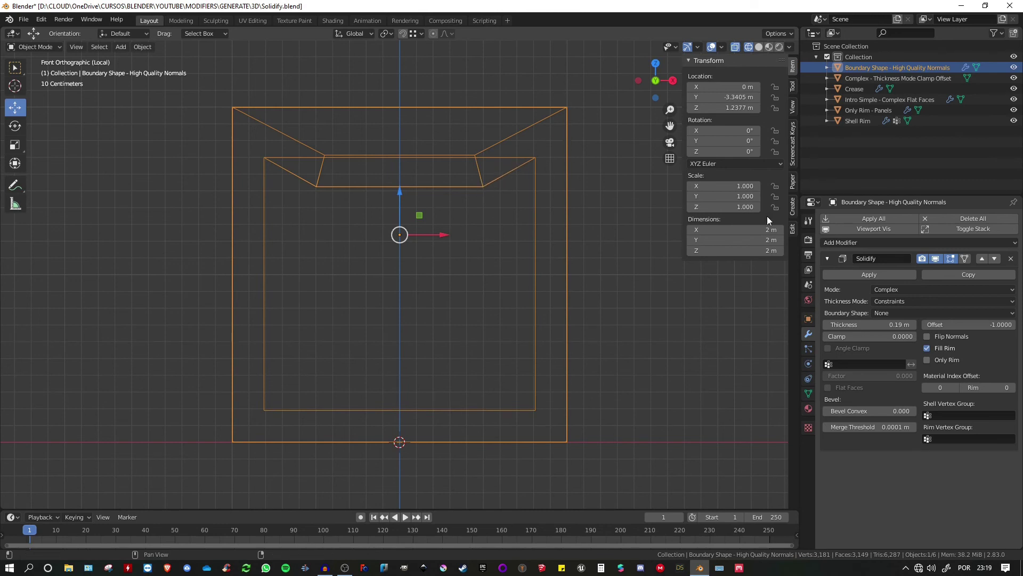
# Compare the Round and Flat boundary shapes, keep Round, and set the Solidify thickness to 0.11 m.
pyautogui.click(884, 313)
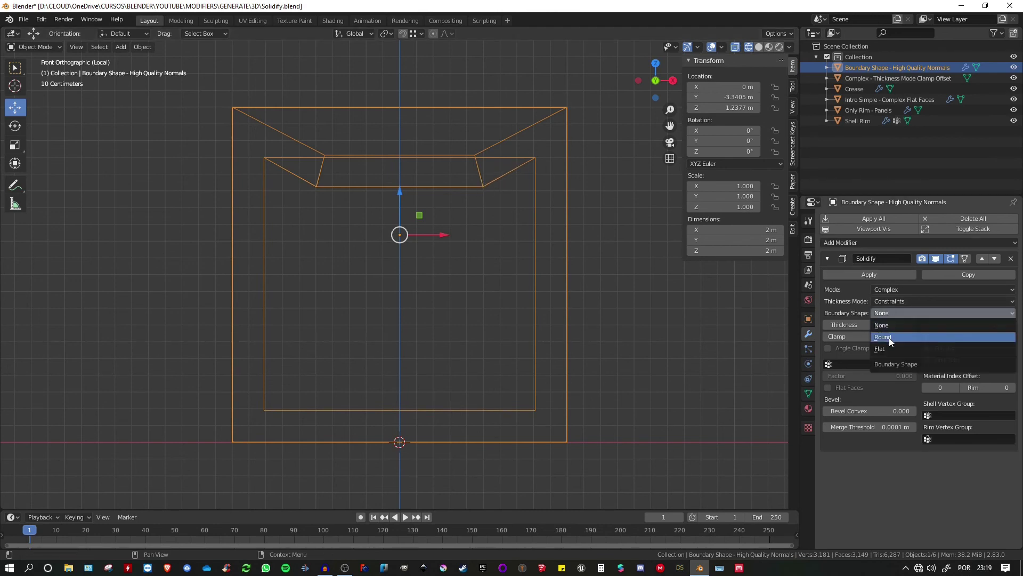
pyautogui.click(889, 337)
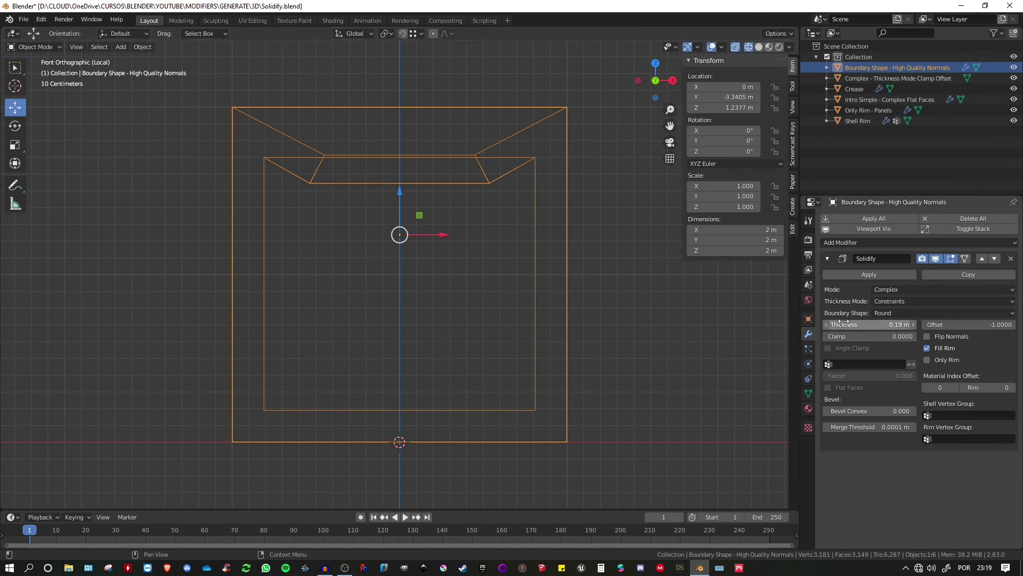
pyautogui.click(887, 312)
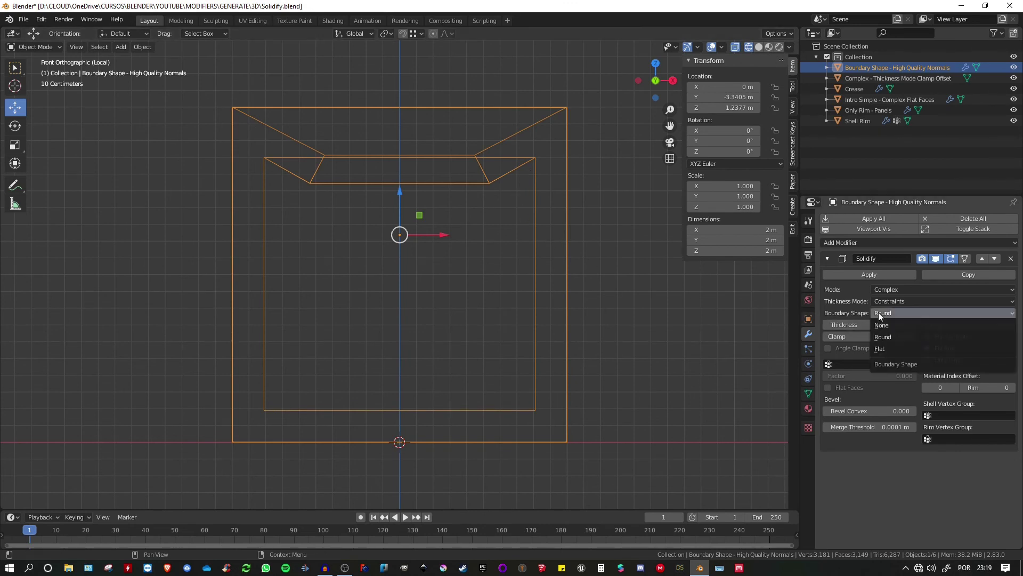
pyautogui.click(881, 349)
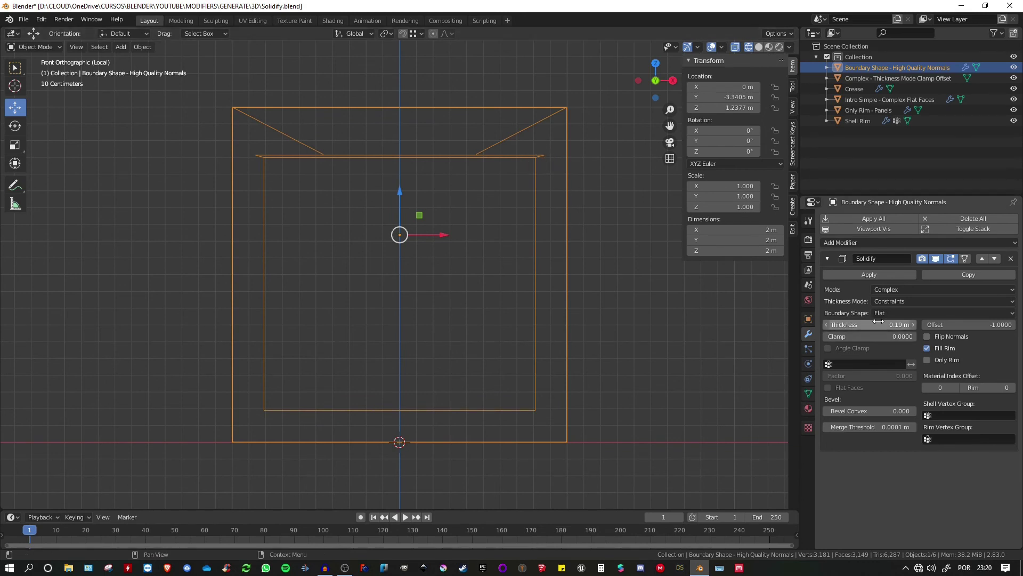
pyautogui.moveTo(877, 324); pyautogui.dragTo(854, 324)
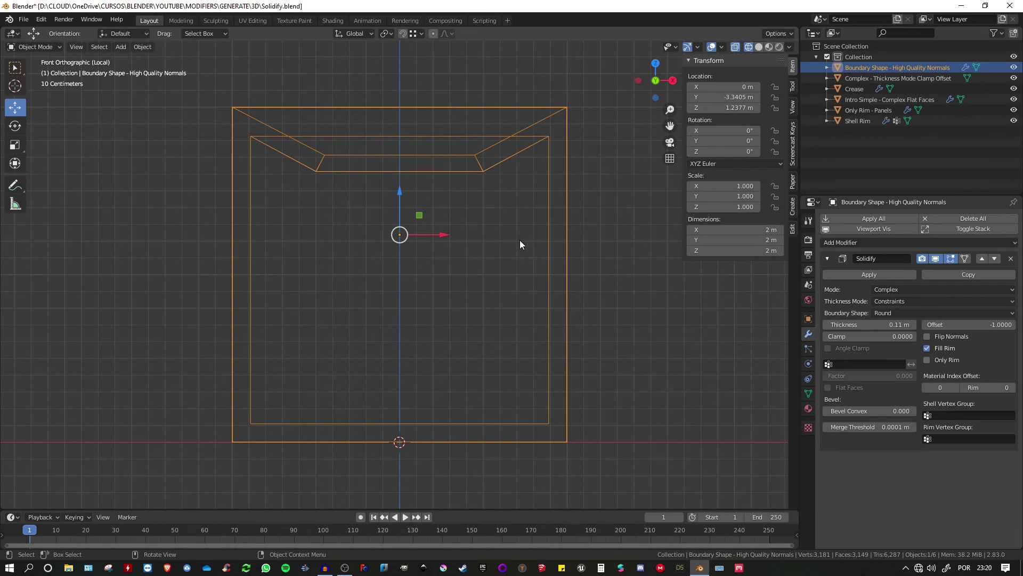
# Leave the local view, then isolate the Complex - Thickness Mode Clamp Offset object and display it in solid shading.
pyautogui.press('KP_Divide')
pyautogui.moveTo(491, 283); pyautogui.dragTo(530, 280, button='middle')
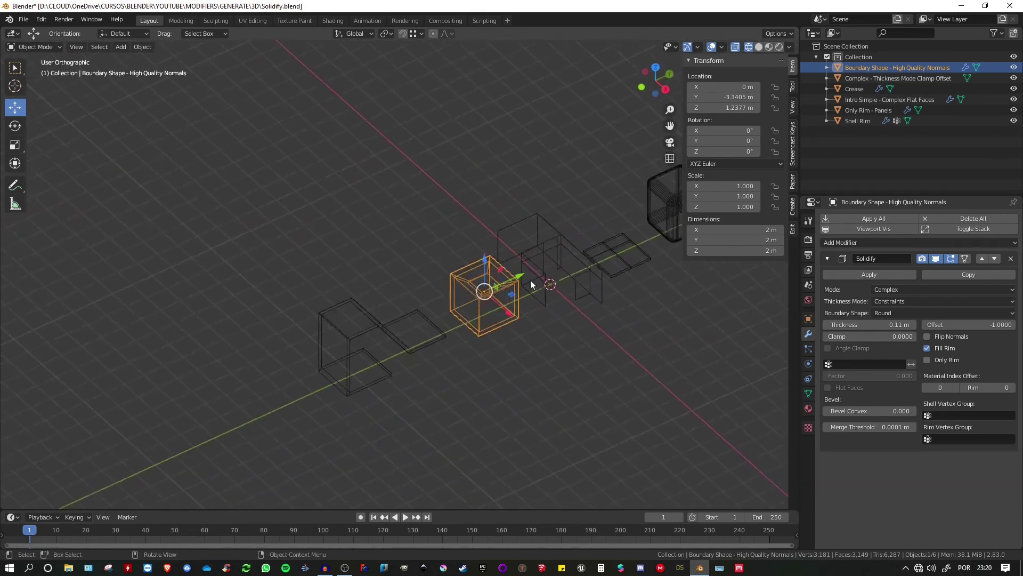
pyautogui.click(542, 290)
pyautogui.press('KP_Divide')
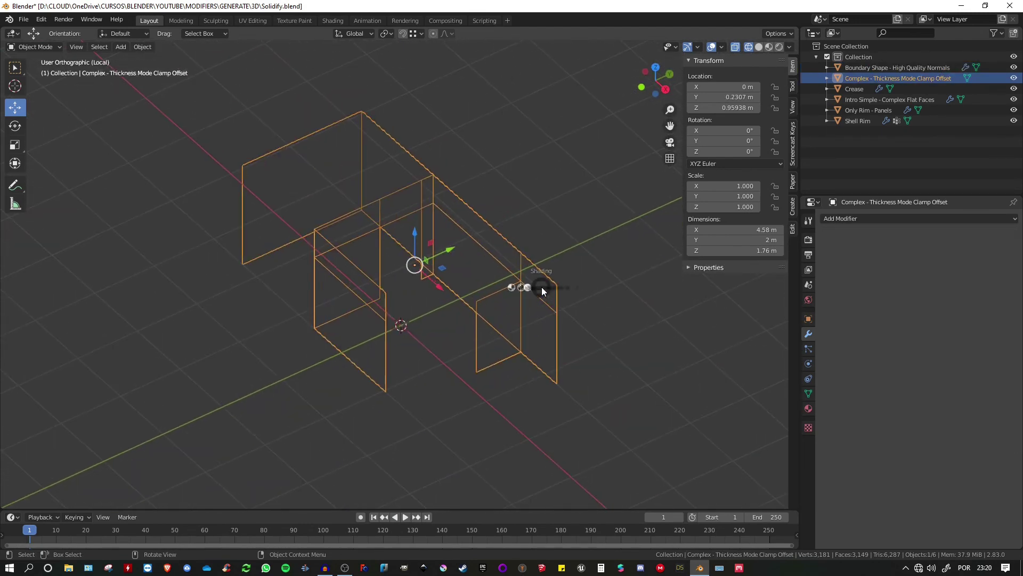
pyautogui.press('z')
pyautogui.click(629, 287)
# Enter Edit Mode on the isolated wall mesh and examine its connected faces.
pyautogui.moveTo(629, 287); pyautogui.dragTo(359, 205, button='middle')
pyautogui.moveTo(318, 118); pyautogui.dragTo(452, 245, button='middle')
pyautogui.press('Tab')
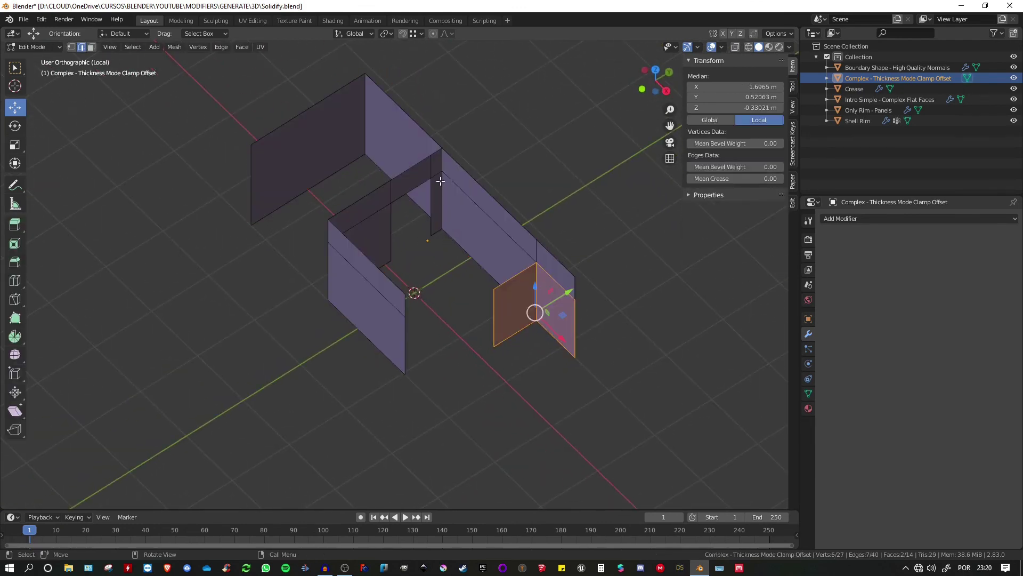
pyautogui.moveTo(441, 181); pyautogui.dragTo(384, 178, button='middle')
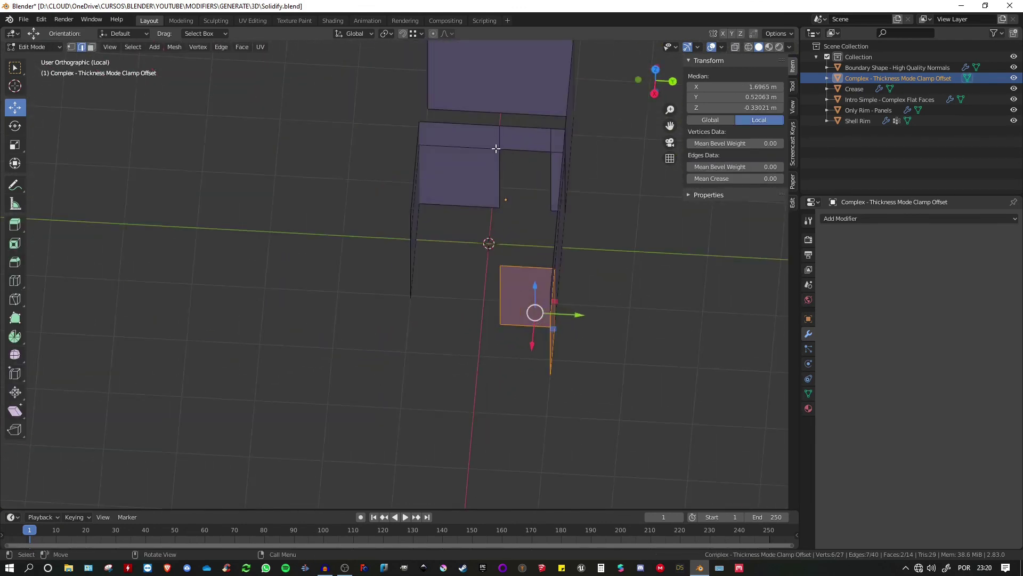
# Examine the wall mesh's junctions in Edit Mode, selecting geometry where the partition meets the long wall.
pyautogui.moveTo(495, 177); pyautogui.dragTo(552, 170, button='middle')
pyautogui.keyDown('shift'); pyautogui.moveTo(457, 162); pyautogui.dragTo(482, 187, button='middle'); pyautogui.keyUp('shift')
pyautogui.scroll(4, 484, 184)
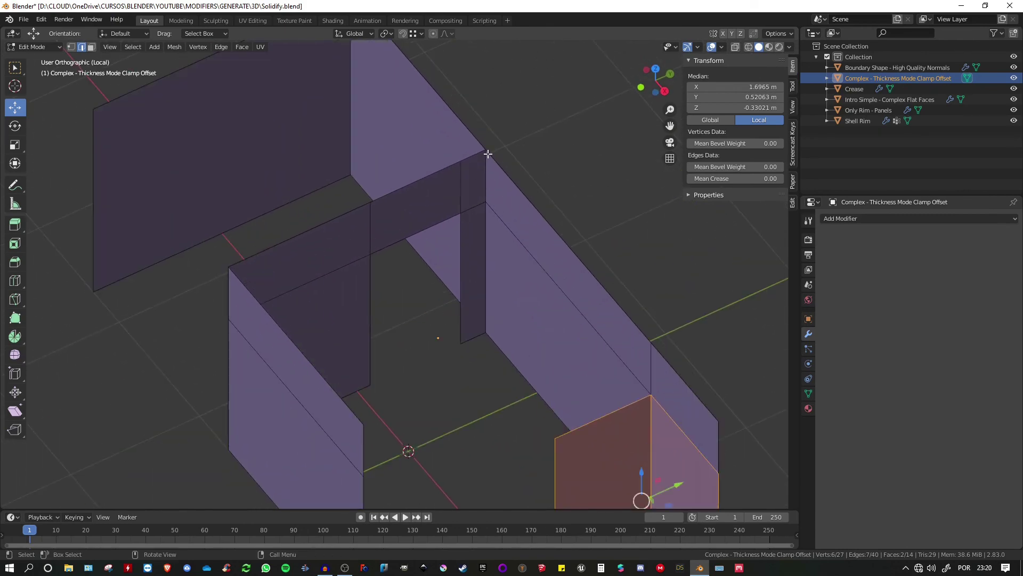
pyautogui.moveTo(542, 176); pyautogui.dragTo(478, 215, button='middle')
pyautogui.keyDown('alt'); pyautogui.click(478, 215); pyautogui.keyUp('alt')
pyautogui.moveTo(480, 265); pyautogui.dragTo(661, 281, button='middle')
pyautogui.scroll(-3, 587, 251)
# Return to Object Mode and add a Solidify modifier to the wall mesh with a thickness of 0.26 m.
pyautogui.press('Tab')
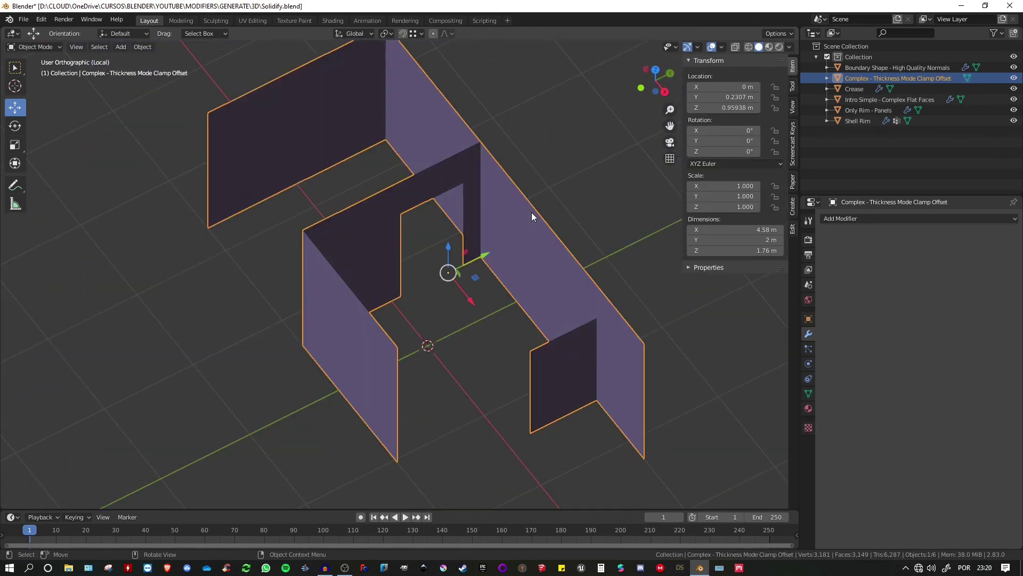
pyautogui.click(838, 219)
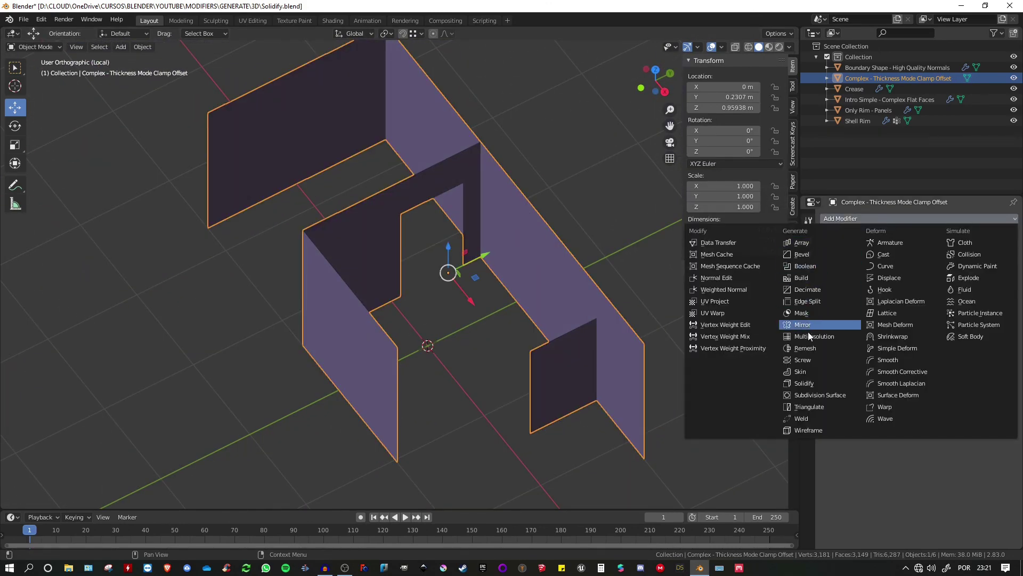
pyautogui.click(804, 383)
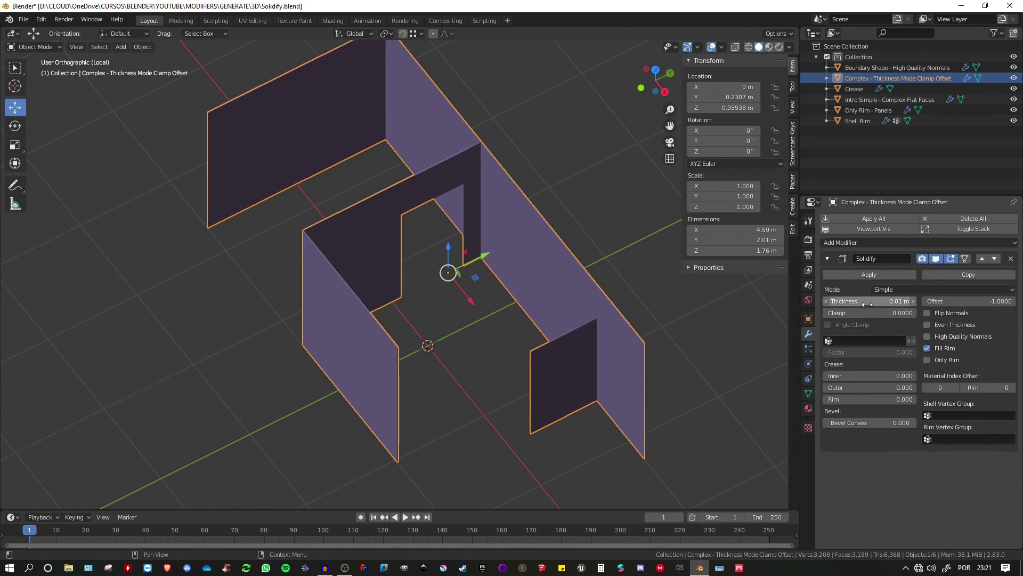
pyautogui.moveTo(882, 301); pyautogui.dragTo(909, 301)
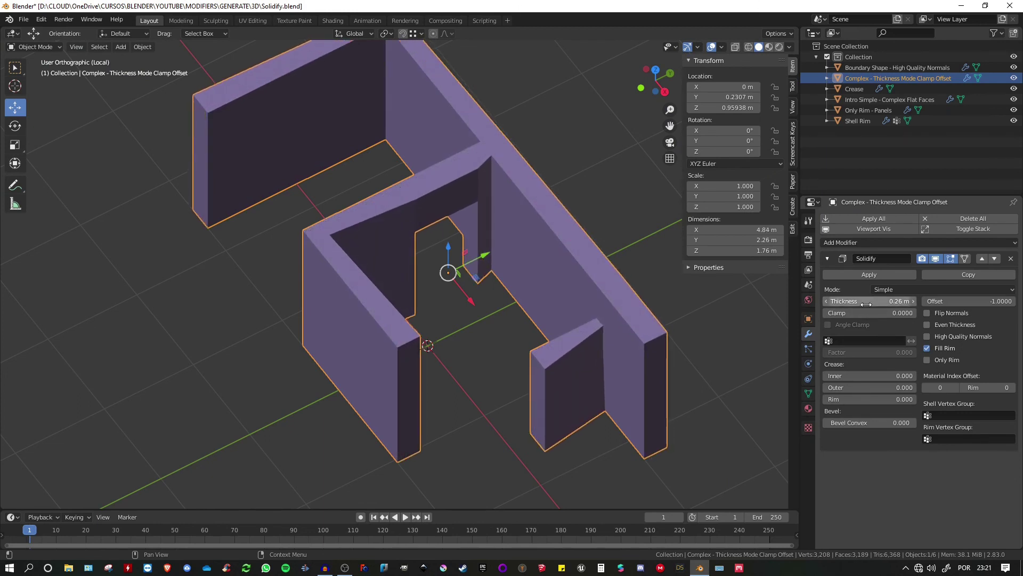
pyautogui.moveTo(613, 277); pyautogui.dragTo(498, 281, button='middle')
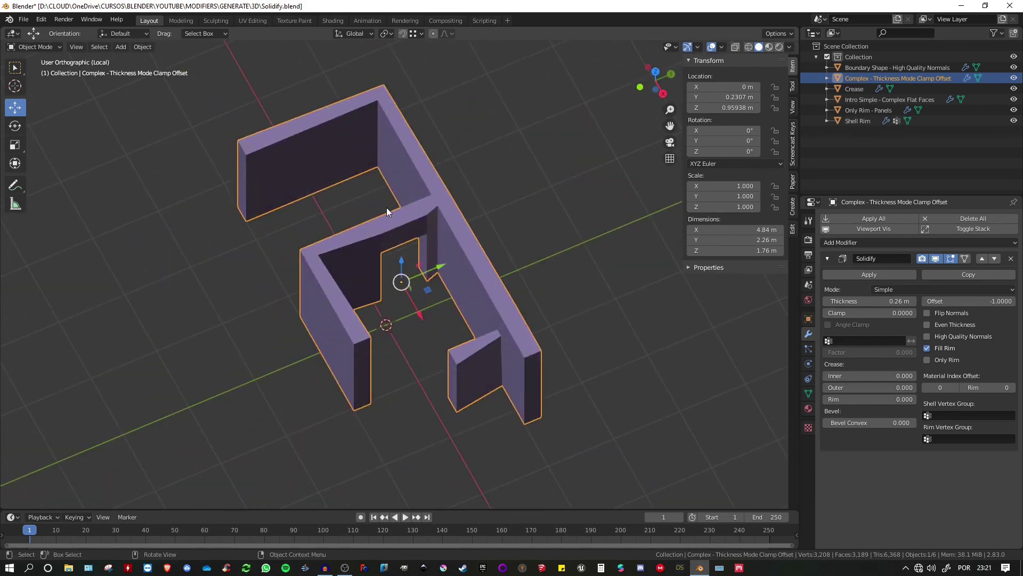
pyautogui.moveTo(487, 286); pyautogui.dragTo(528, 282, button='middle')
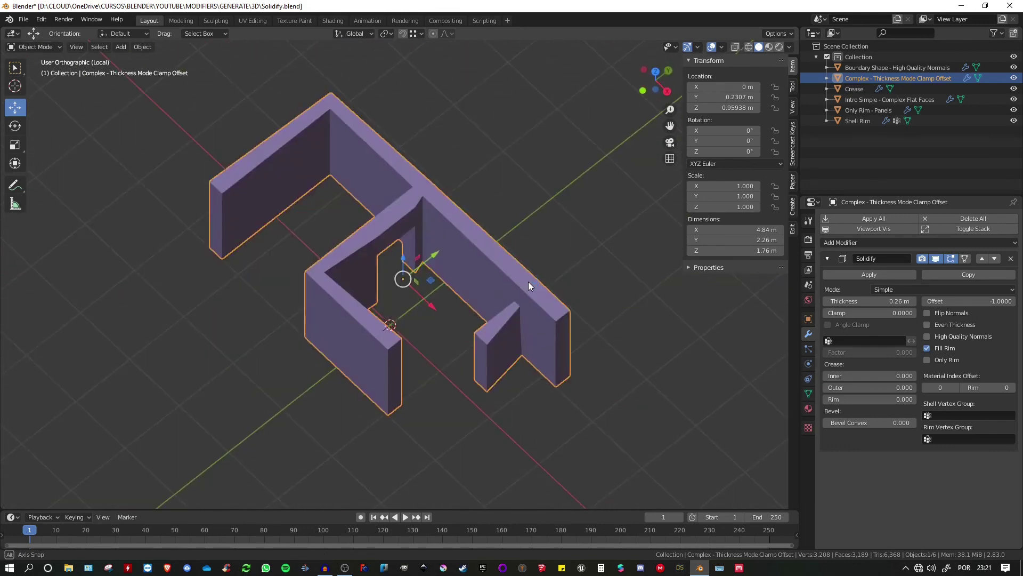
# Enable Even Thickness and High Quality Normals on the walls' Solidify modifier and inspect the wall junctions.
pyautogui.click(935, 325)
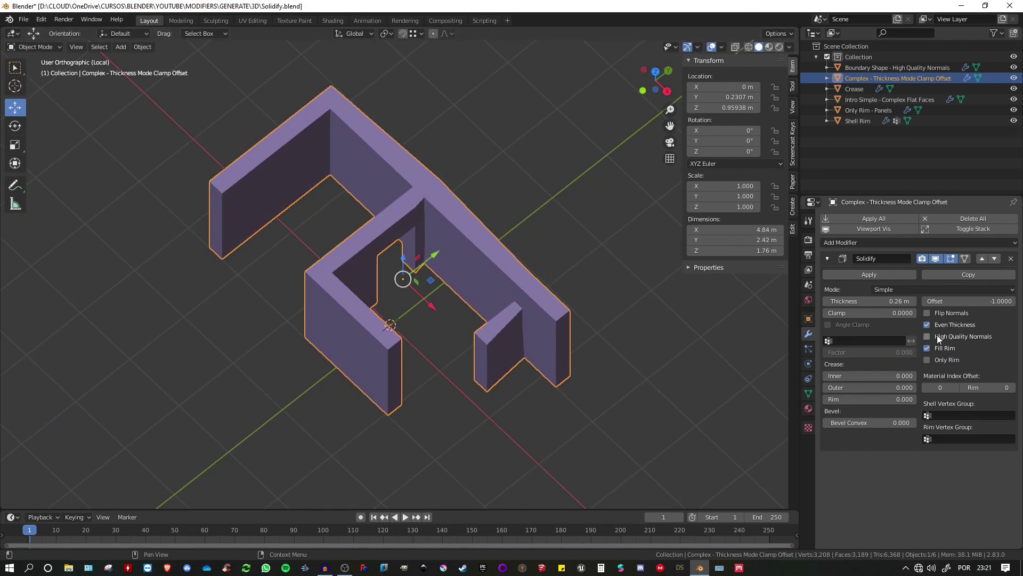
pyautogui.click(937, 335)
pyautogui.moveTo(476, 280); pyautogui.dragTo(486, 328, button='middle')
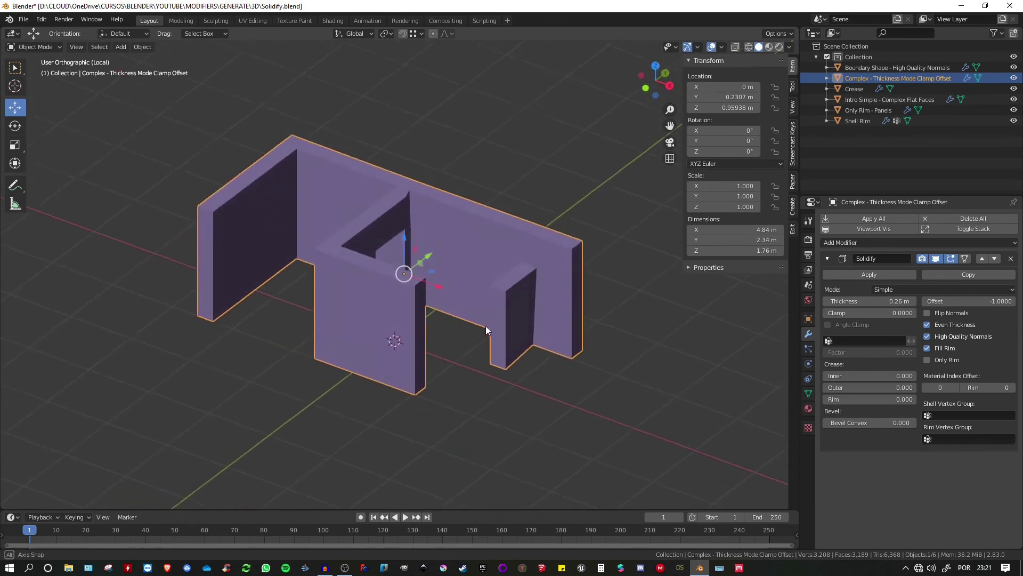
pyautogui.moveTo(535, 266); pyautogui.dragTo(523, 287, button='middle')
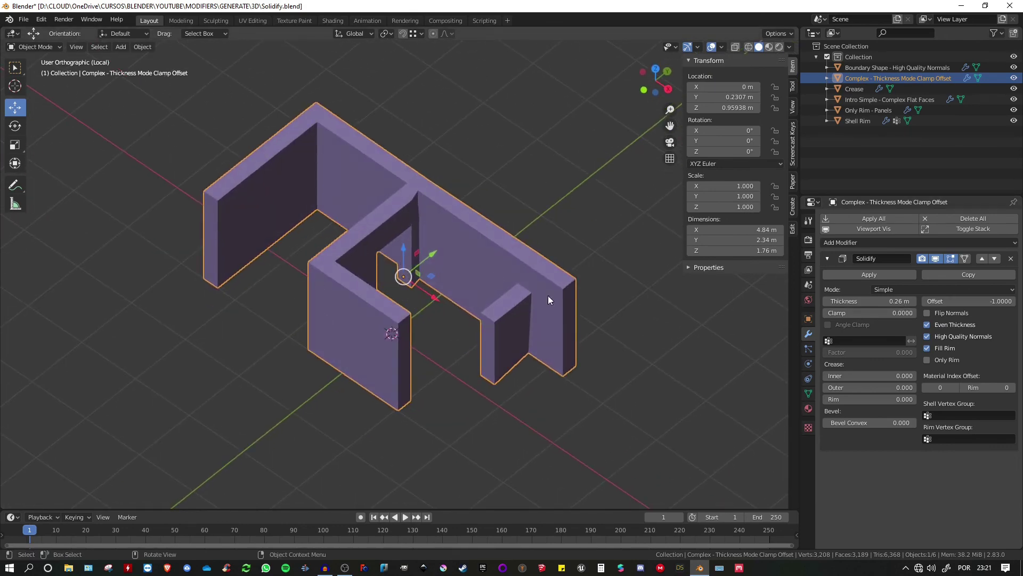
# Switch the walls' Solidify modifier to Complex mode and inspect the corners and junctions from several angles.
pyautogui.click(887, 289)
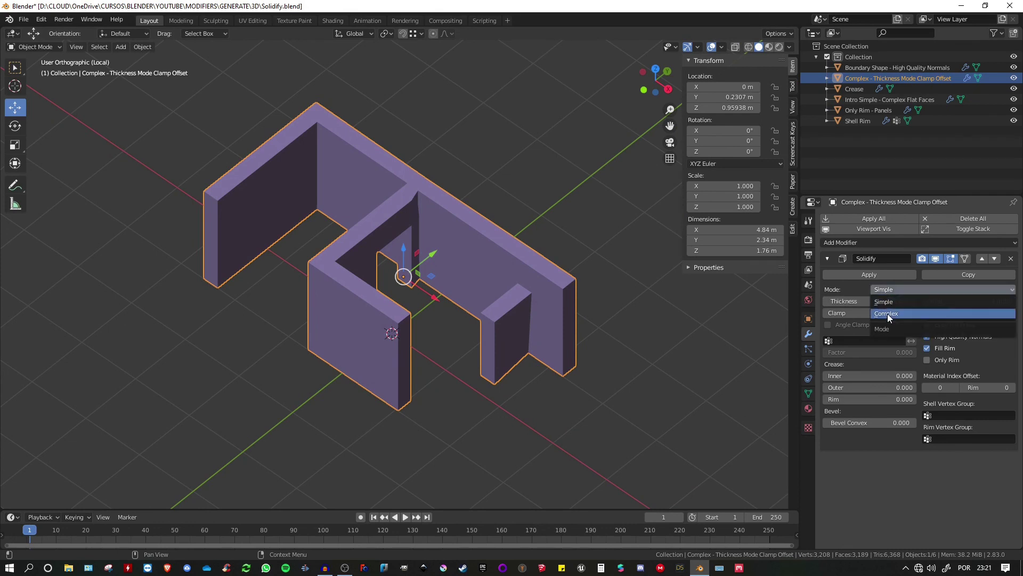
pyautogui.click(885, 315)
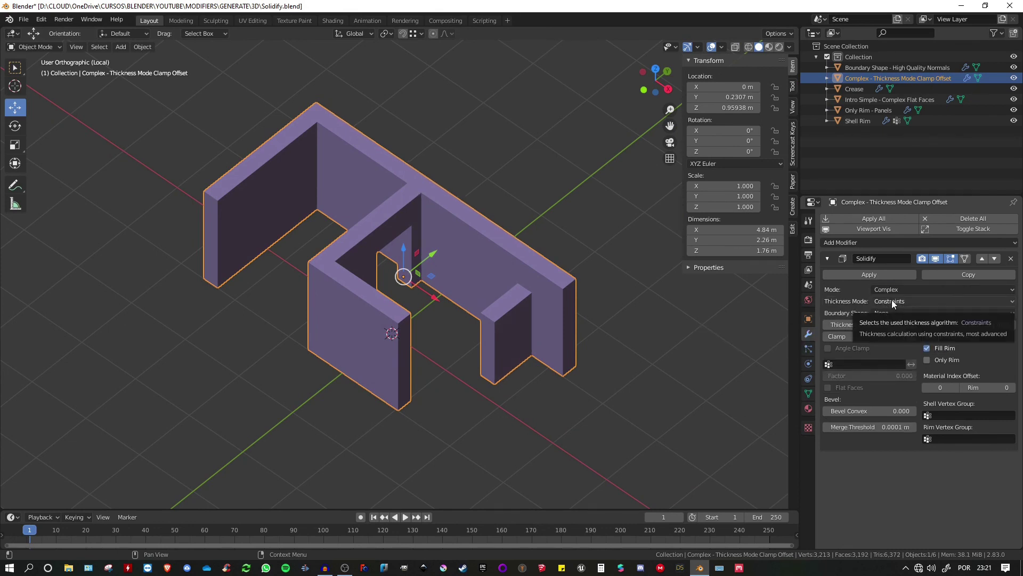
pyautogui.moveTo(618, 303); pyautogui.dragTo(679, 304, button='middle')
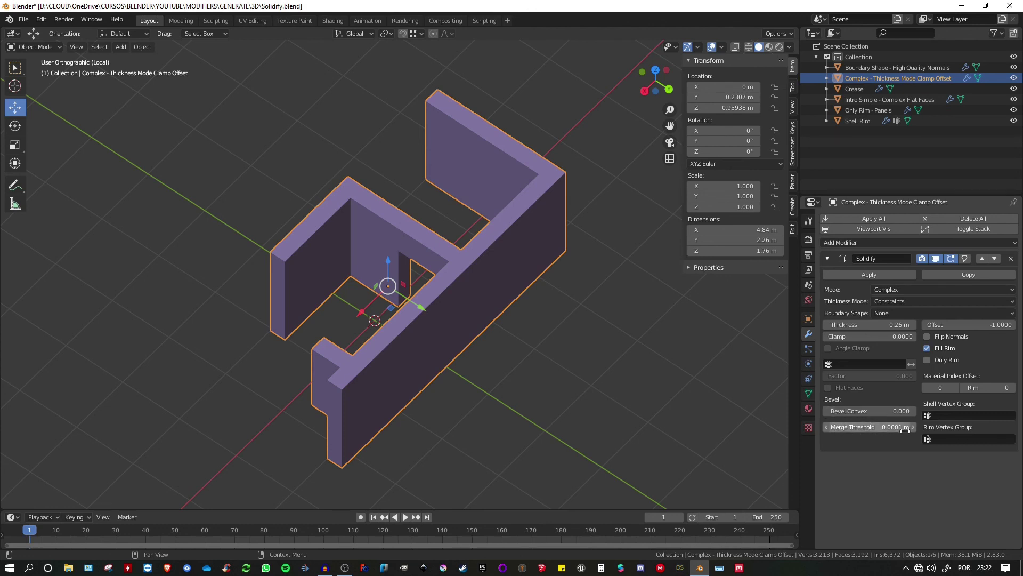
pyautogui.moveTo(512, 330); pyautogui.dragTo(592, 341, button='middle')
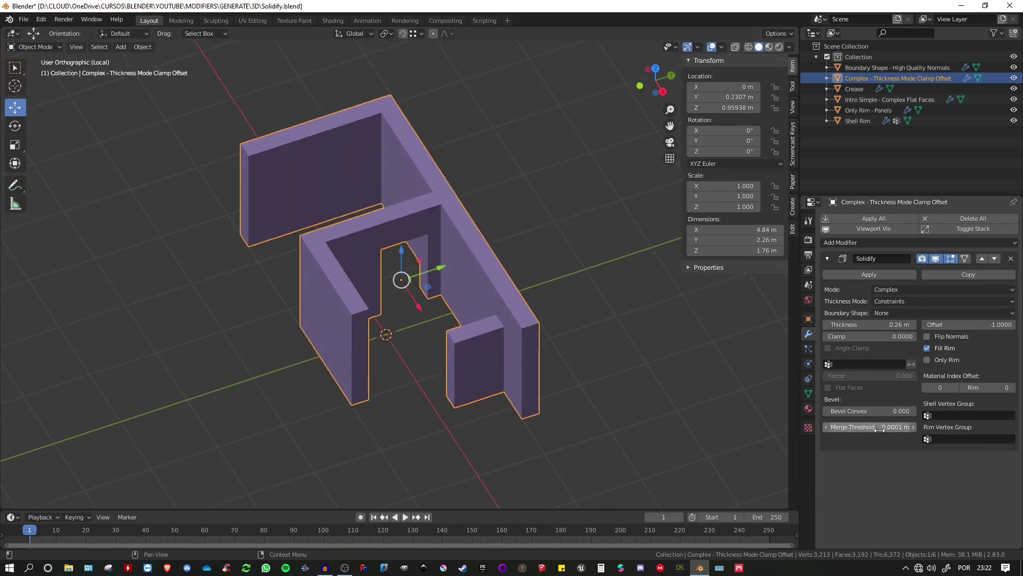
pyautogui.moveTo(514, 326); pyautogui.dragTo(469, 318, button='middle')
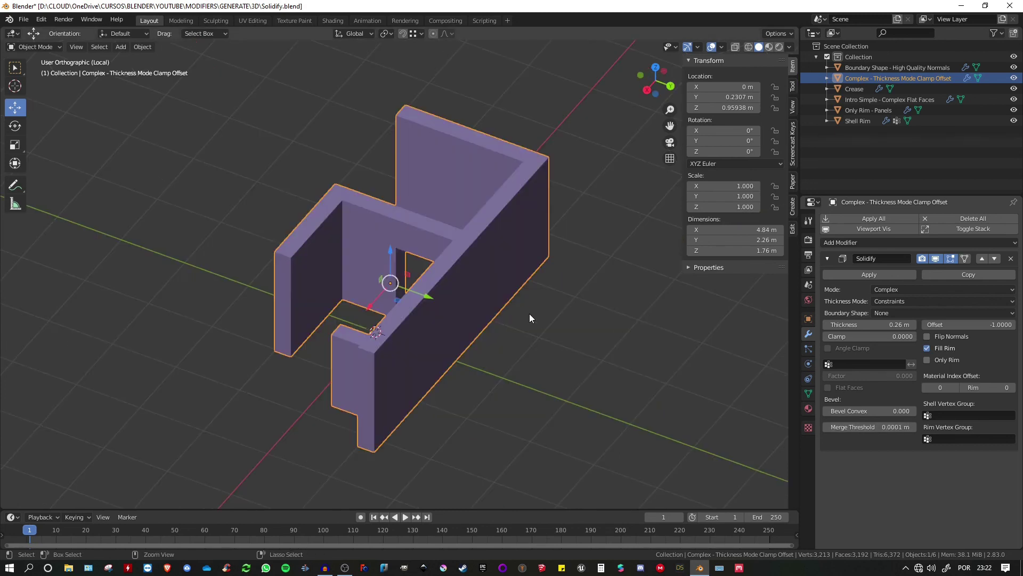
# Add a level 2 Subdivision modifier to the walls and raise its viewport subdivisions to 3.
pyautogui.hotkey('ctrl', '2')
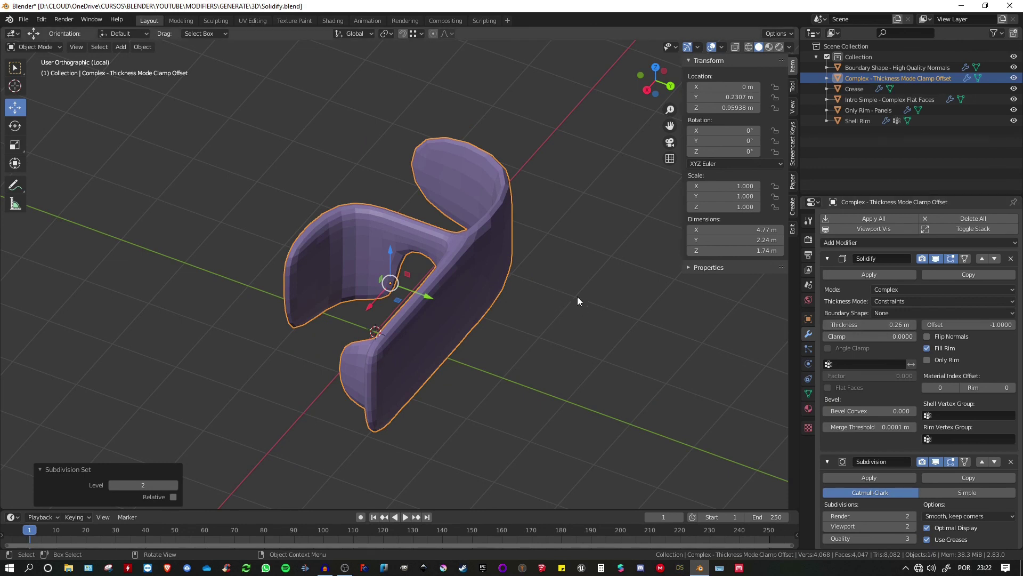
pyautogui.scroll(-1, 868, 411)
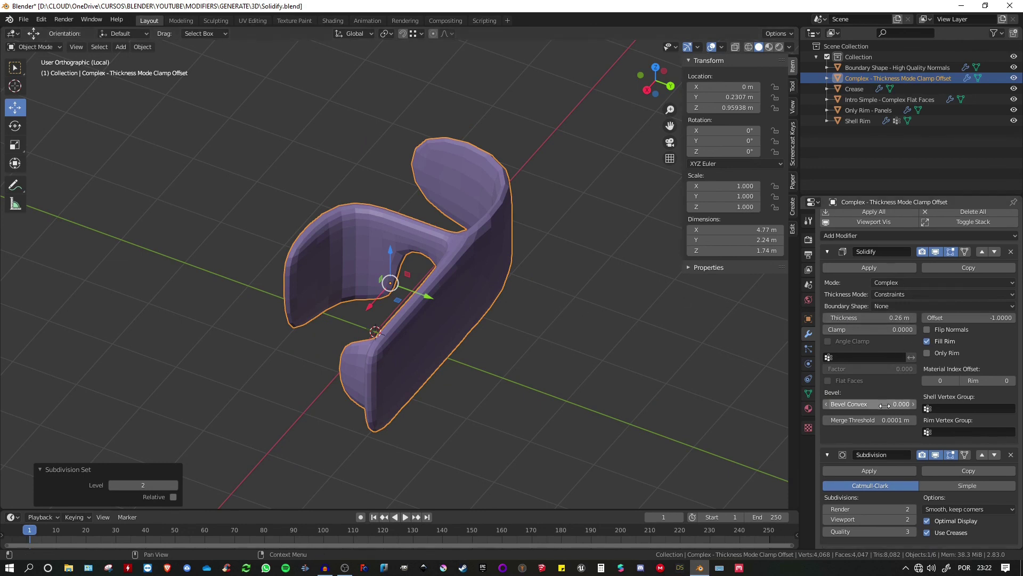
pyautogui.click(912, 519)
pyautogui.moveTo(679, 381); pyautogui.dragTo(705, 371, button='middle')
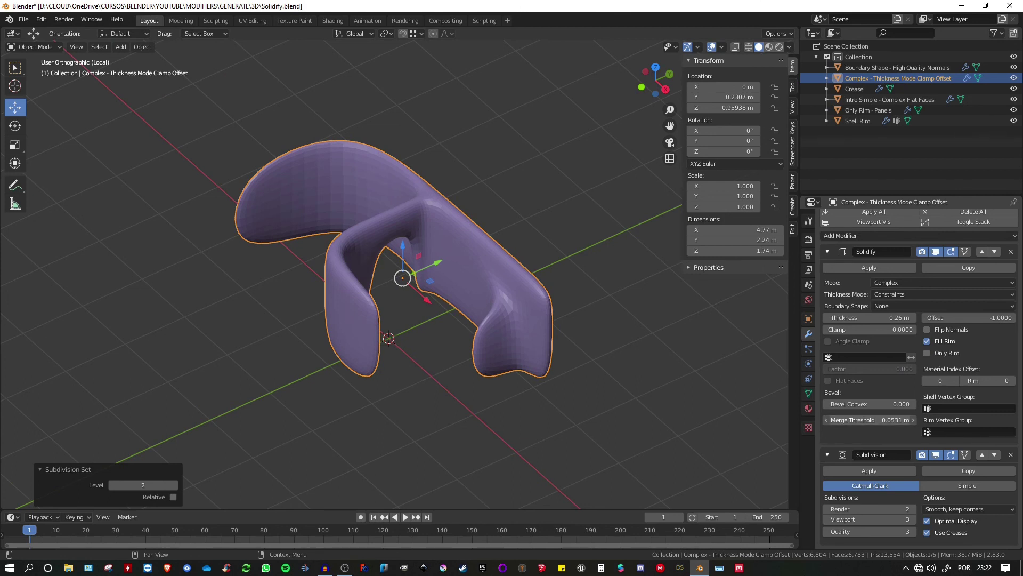
# Raise the Solidify merge threshold to 0.2431 m and further to 0.5391 m, and inspect the resulting wall shapes.
pyautogui.moveTo(869, 420); pyautogui.dragTo(893, 420)
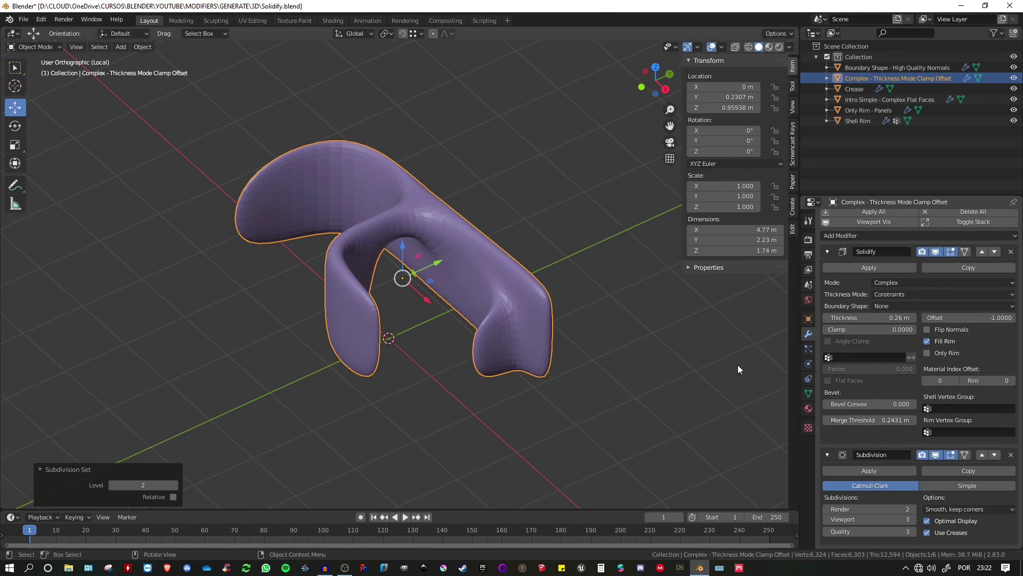
pyautogui.moveTo(865, 420); pyautogui.dragTo(887, 420)
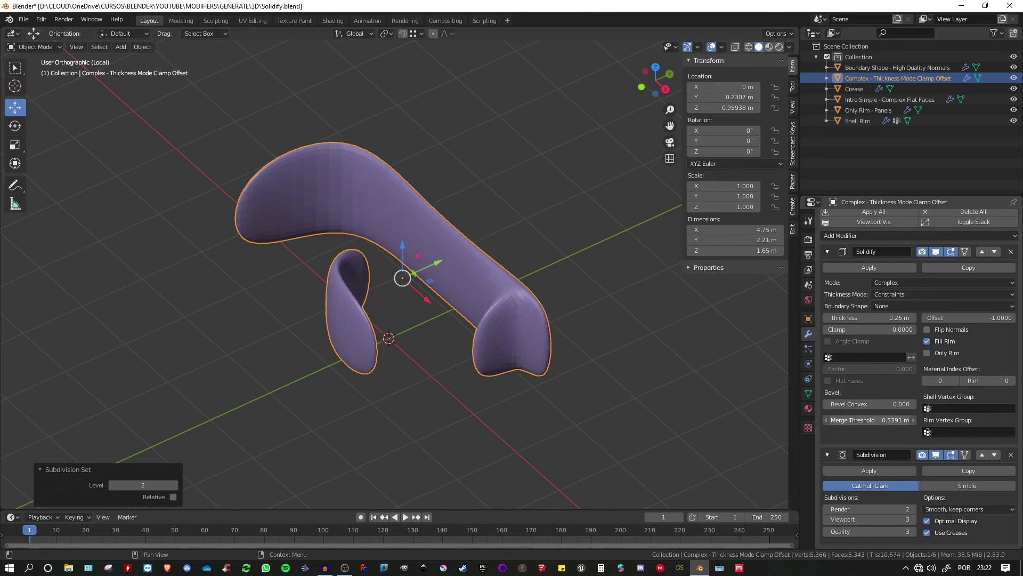
pyautogui.moveTo(674, 402); pyautogui.dragTo(630, 401, button='middle')
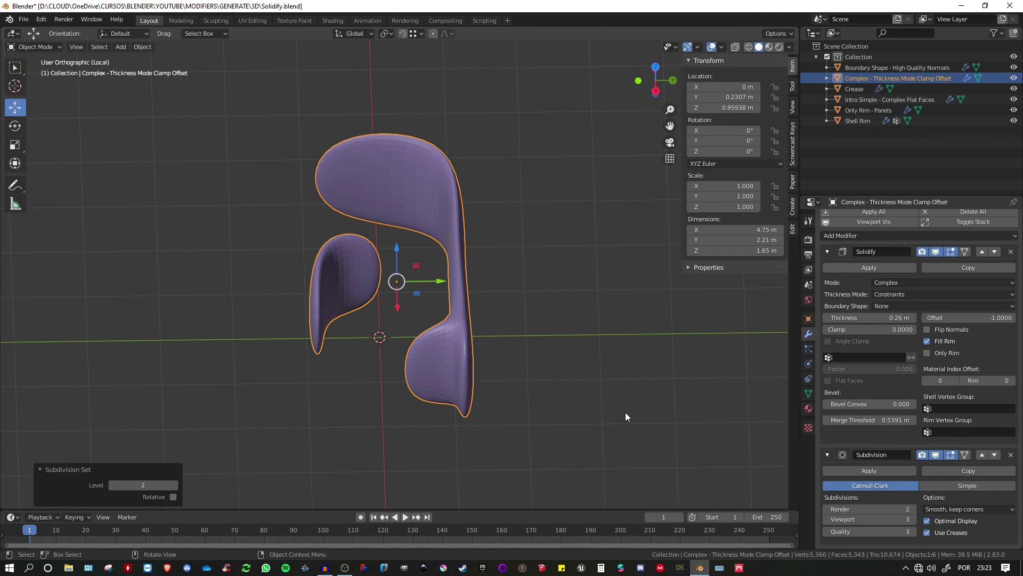
pyautogui.moveTo(625, 413); pyautogui.dragTo(578, 377, button='middle')
# Leave the local view of the wall mesh and bring the whole row of example objects into view.
pyautogui.press('KP_Divide')
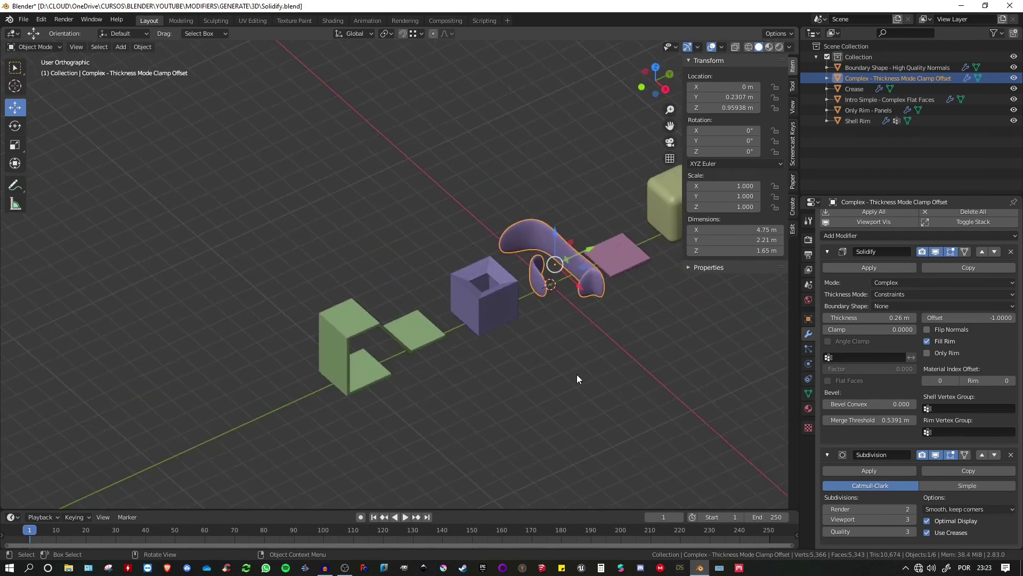
pyautogui.keyDown('shift'); pyautogui.moveTo(603, 340); pyautogui.dragTo(446, 326, button='middle'); pyautogui.keyUp('shift')
pyautogui.scroll(-1, 478, 335)
pyautogui.scroll(2, 498, 314)
pyautogui.scroll(-1, 446, 326)
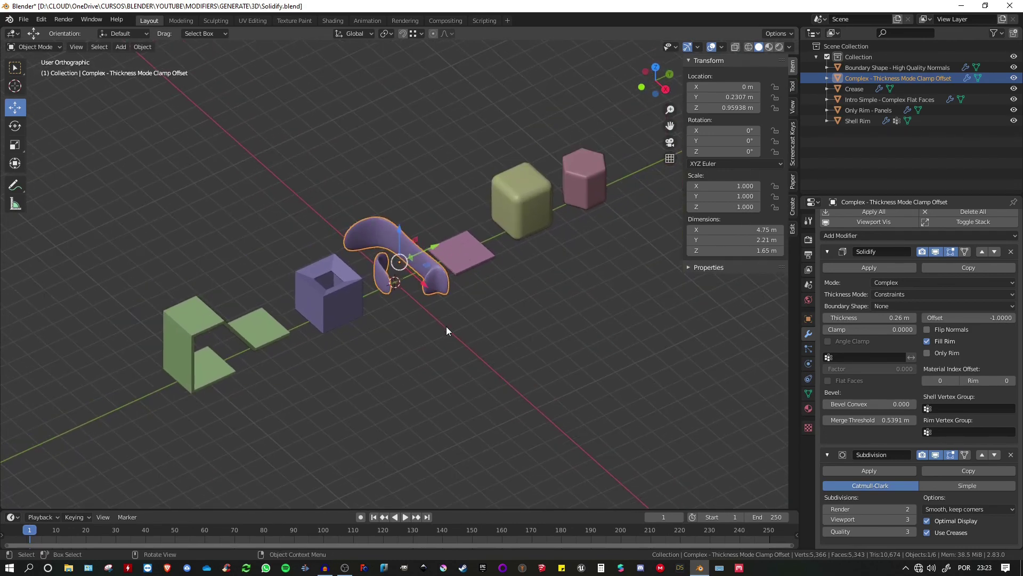